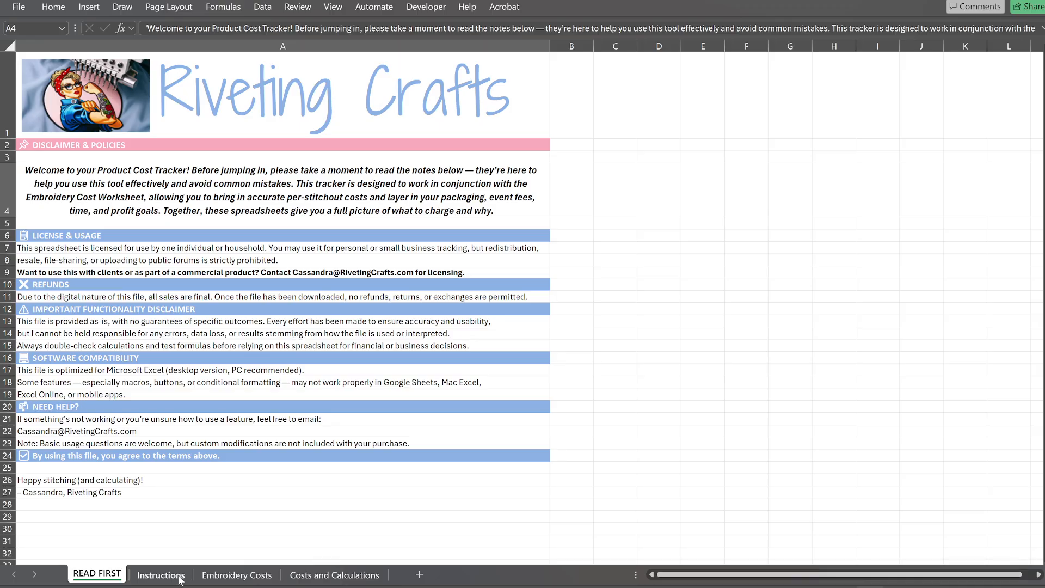
Look through the Instructions and Embroidery Costs sheets, and open the Costs and Calculations sheet at its first rows
click(161, 575)
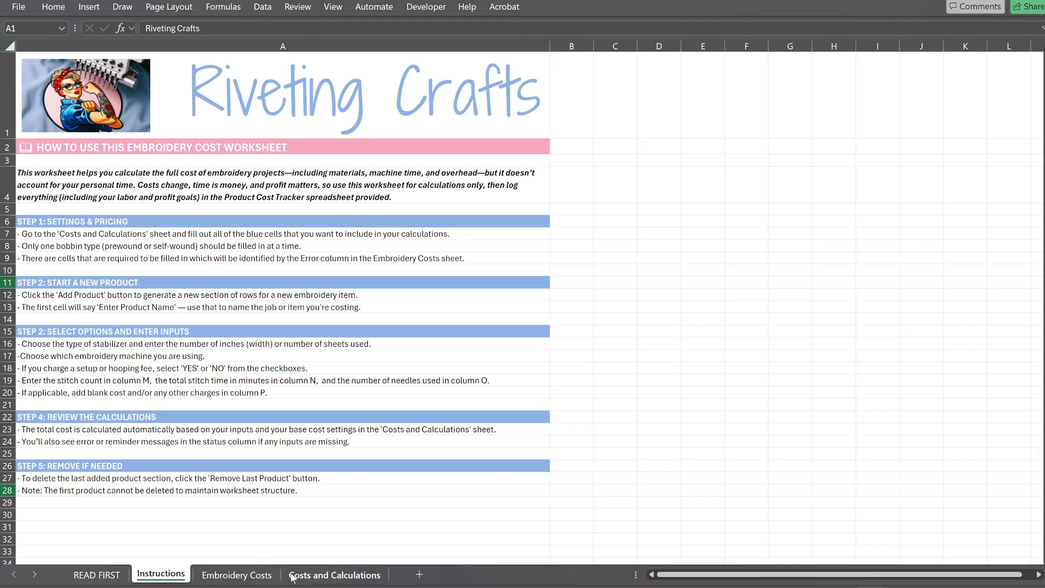
click(256, 574)
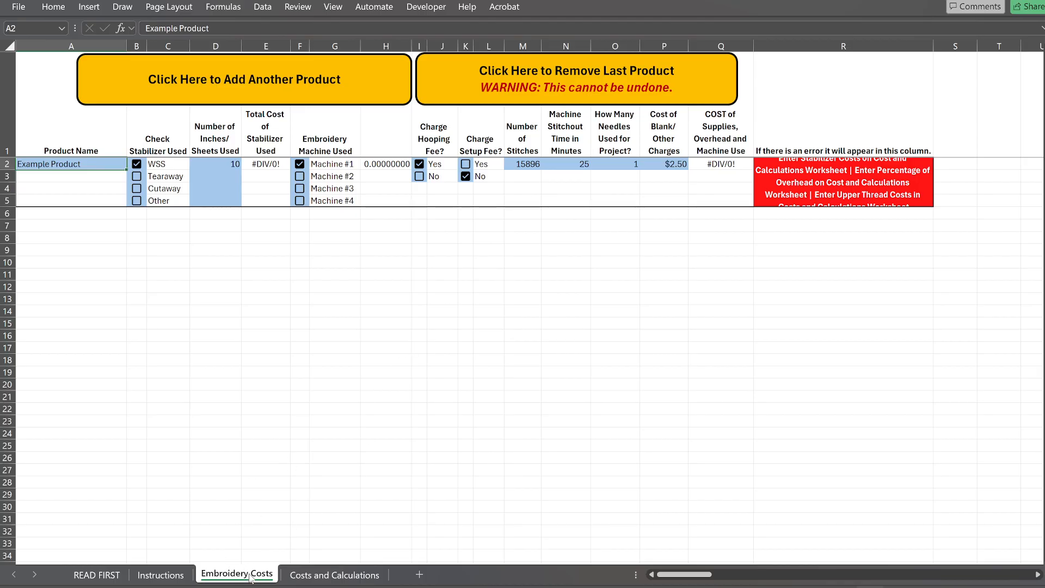
click(342, 574)
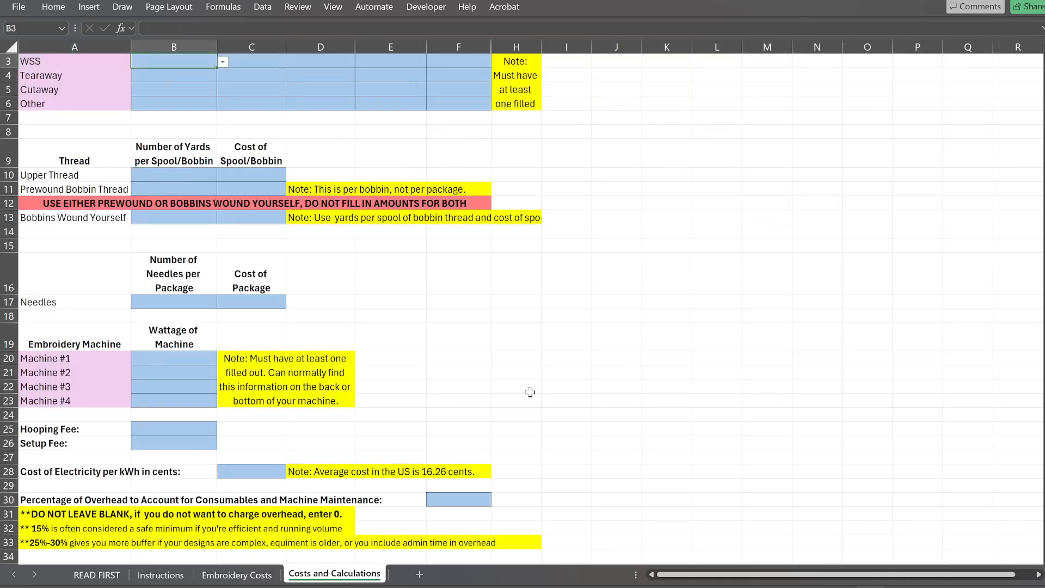
scroll(543, 325, up, 1)
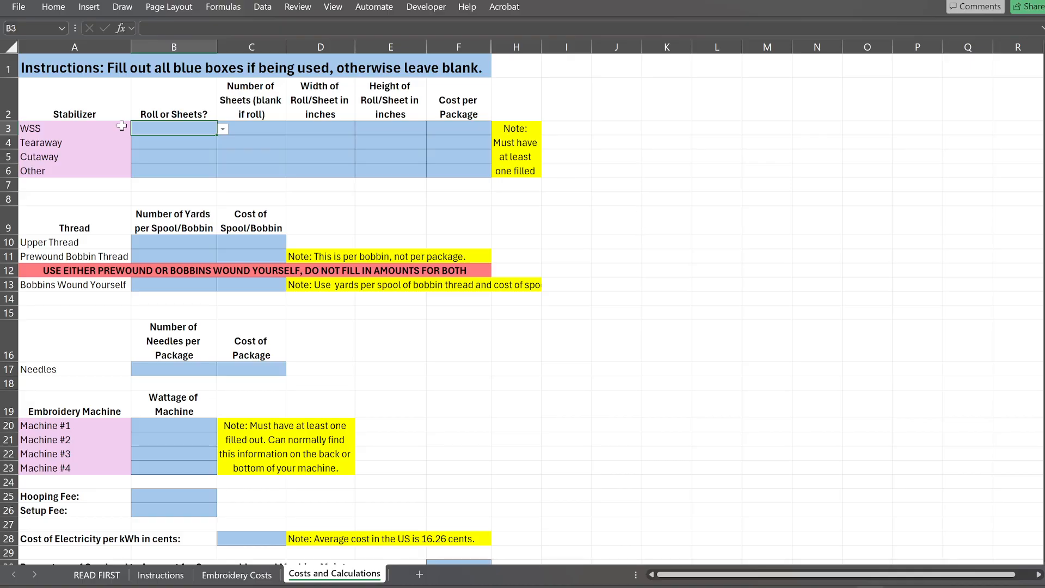
Set the WSS stabilizer's Roll or Sheets option to Roll
click(226, 130)
click(225, 129)
click(226, 129)
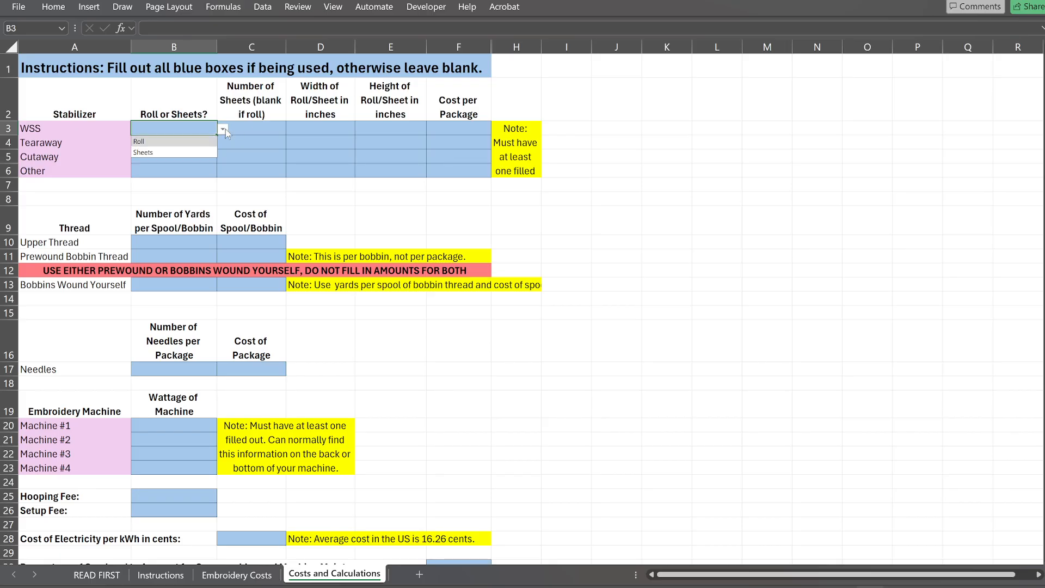
click(184, 141)
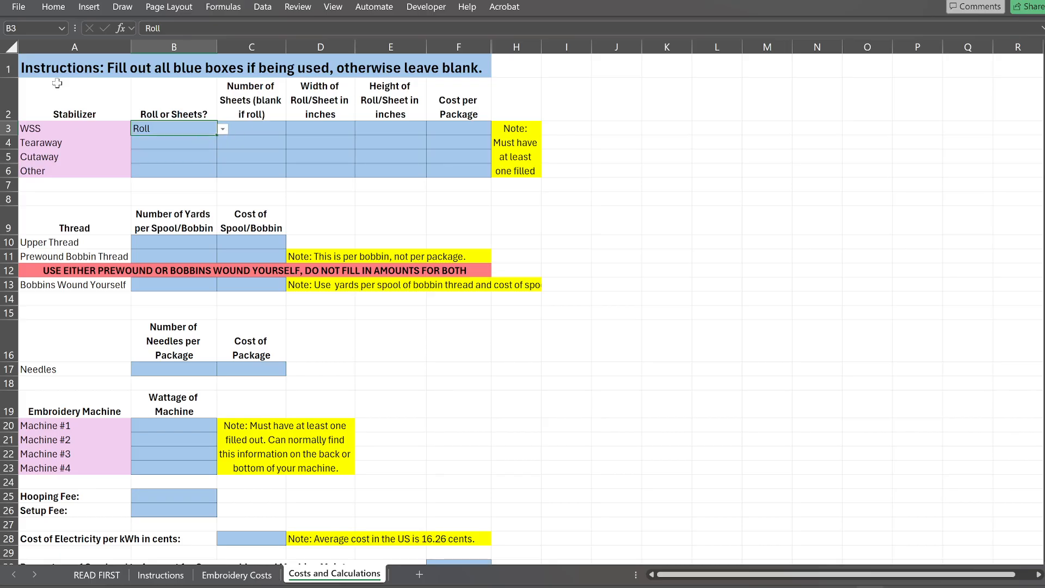
Enter a width of 360 inches, a height of 10 inches and a package cost of 20 for the WSS roll
click(252, 131)
click(318, 130)
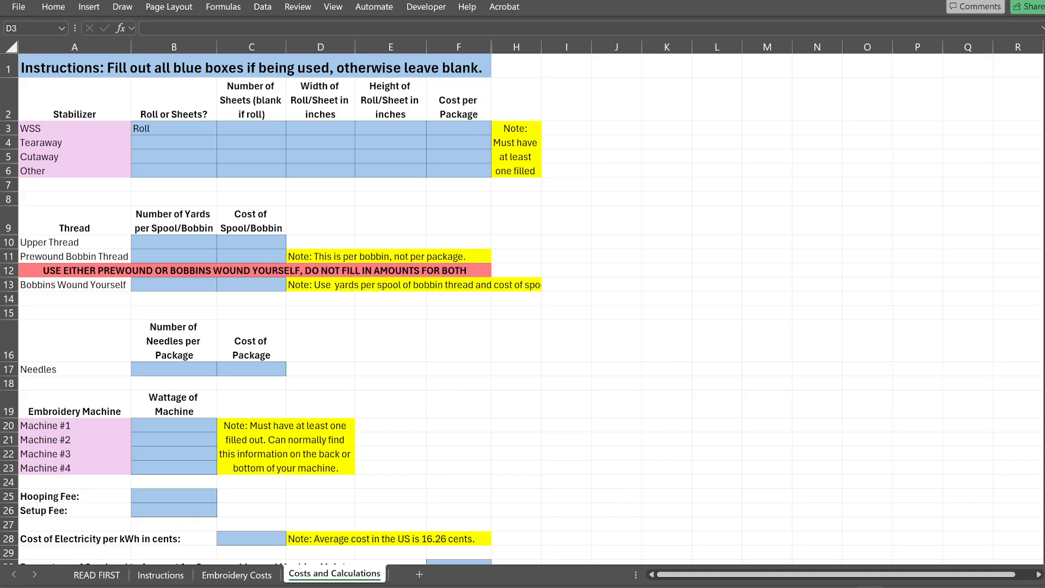
click(311, 127)
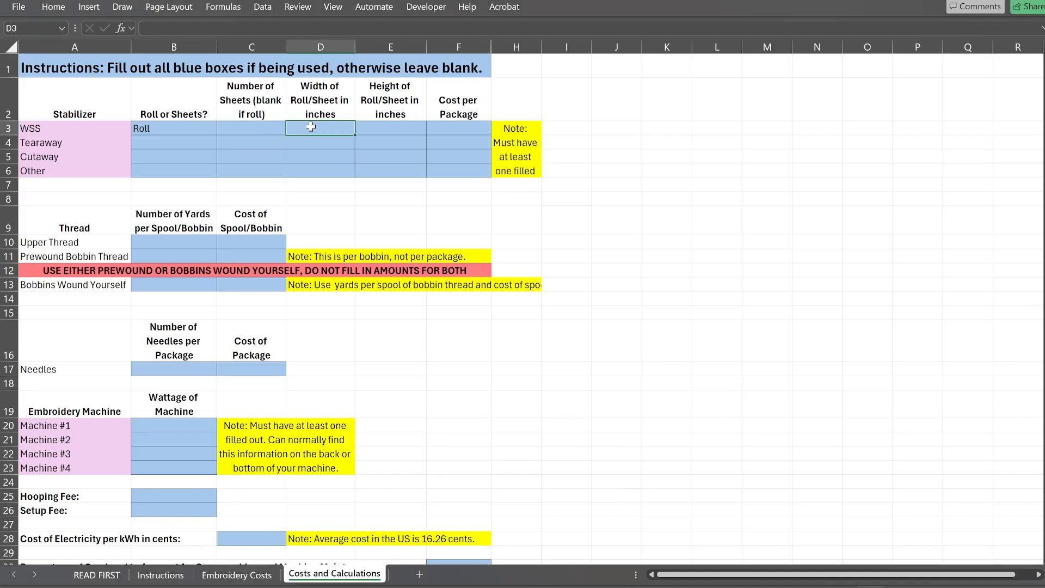
text(360)
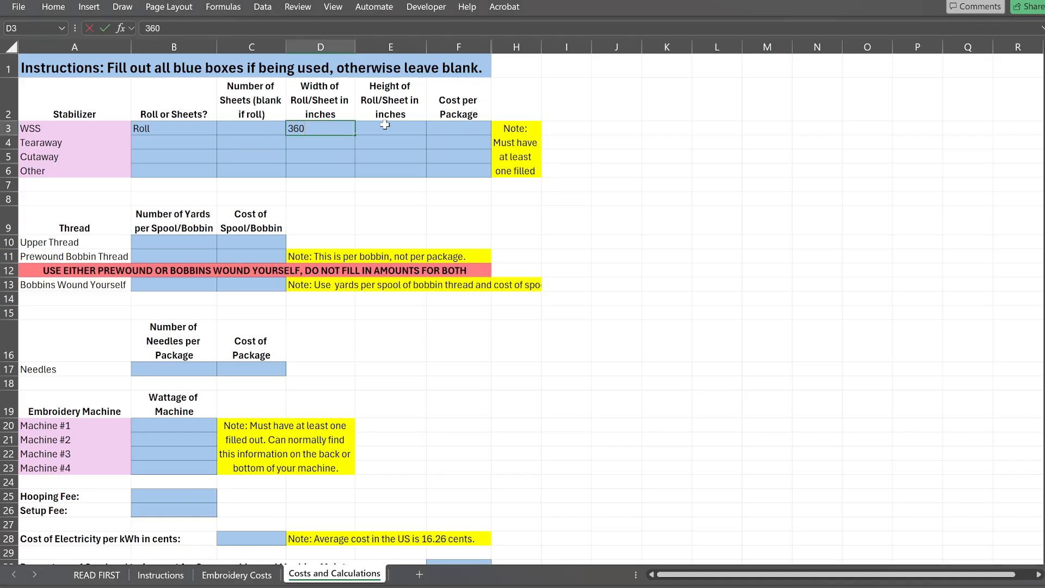
key(Tab)
text(10)
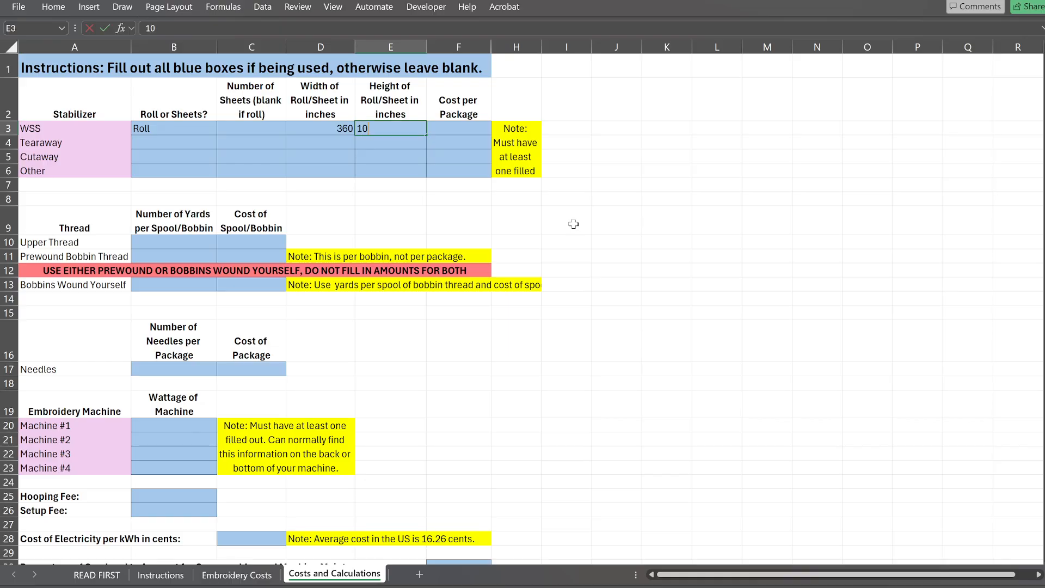
click(455, 129)
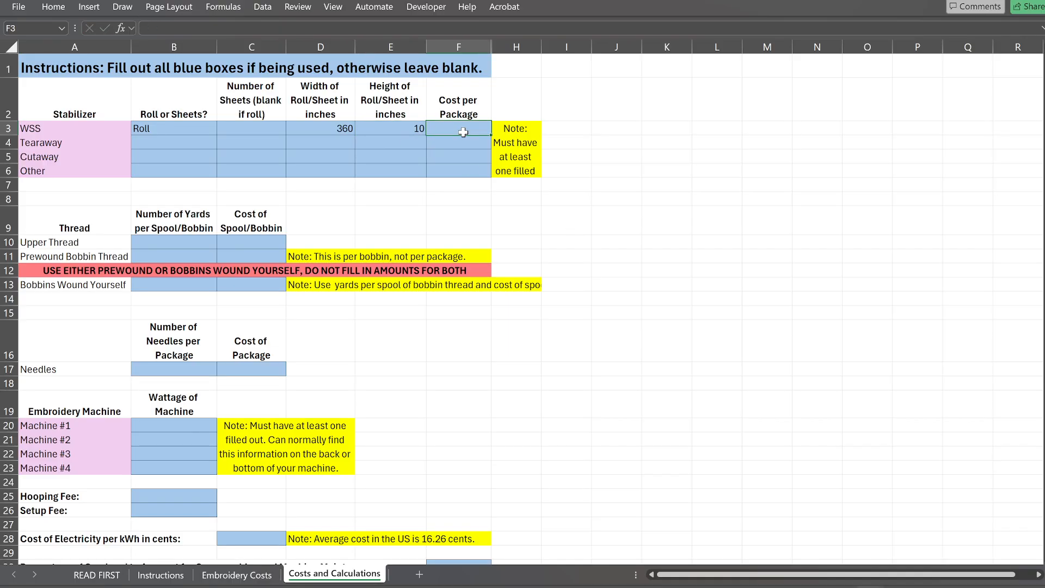
text(20)
key(ctrl+Return)
Fill in the Tearaway stabilizer as a Roll, 1800 inches wide and 10 inches high, with a package cost of 40
click(187, 145)
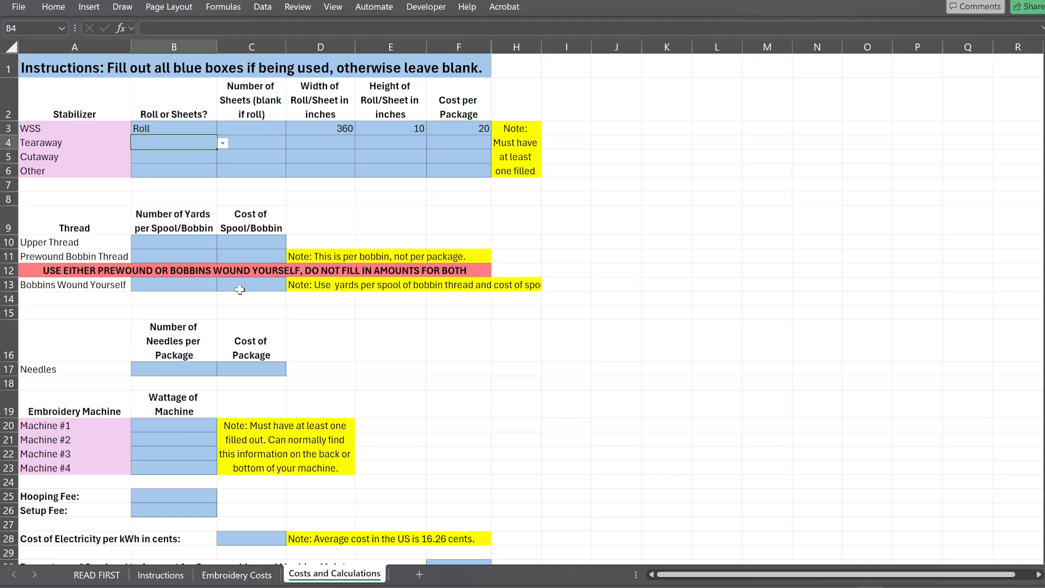
click(223, 144)
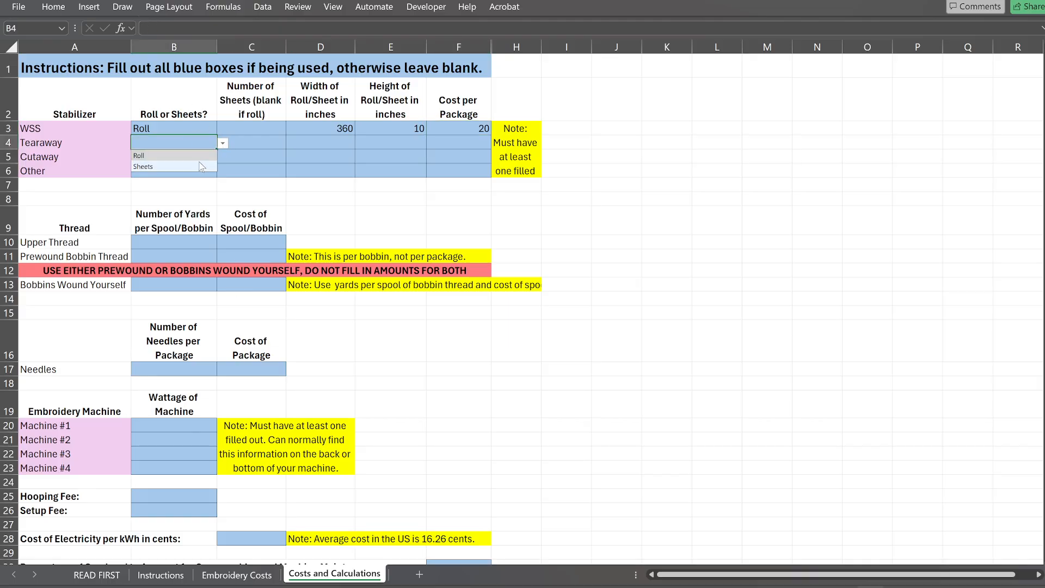
click(174, 155)
click(349, 147)
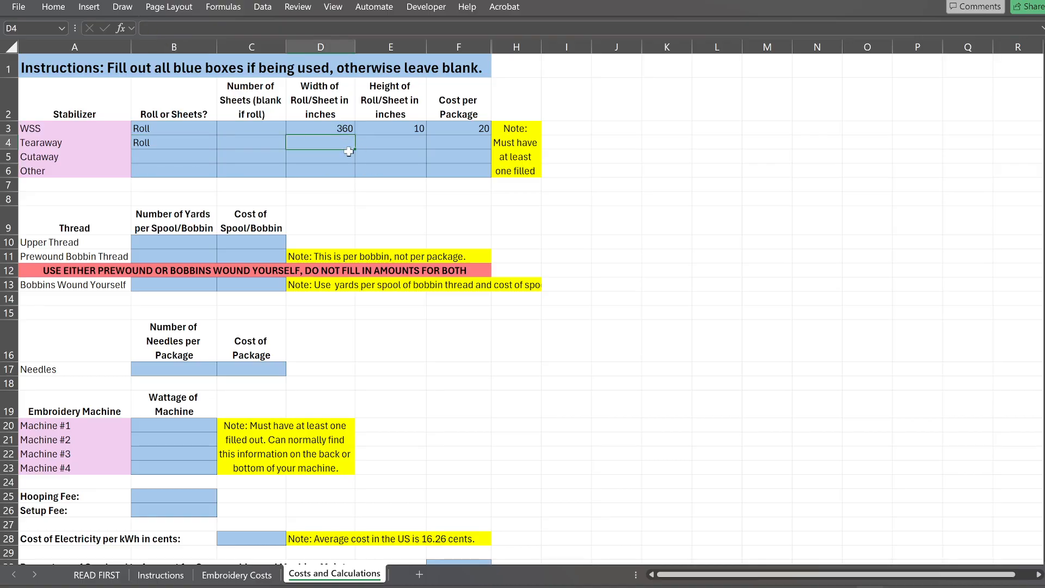
click(307, 141)
text(1800)
click(402, 144)
text(10)
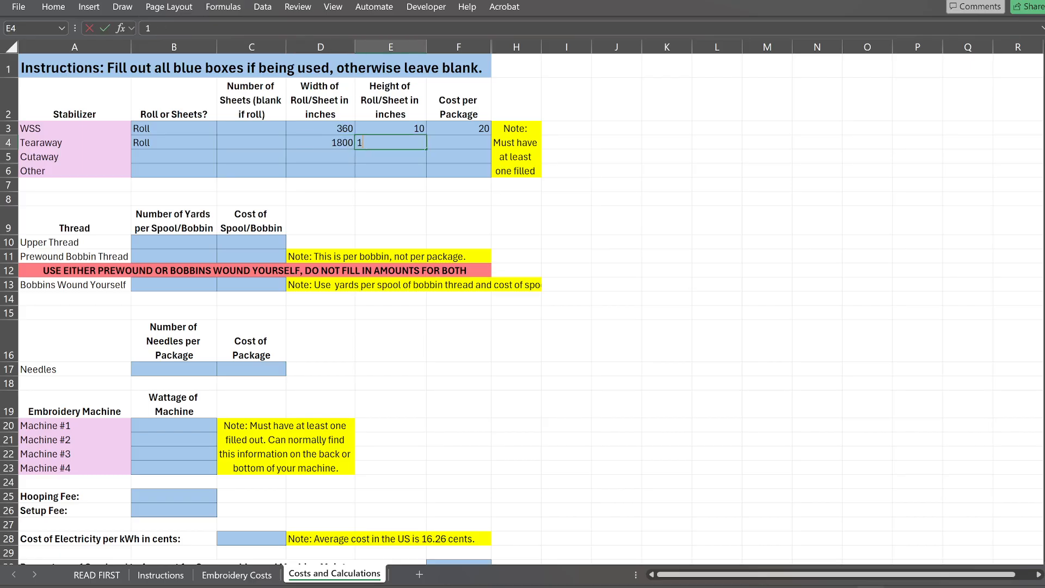
click(449, 144)
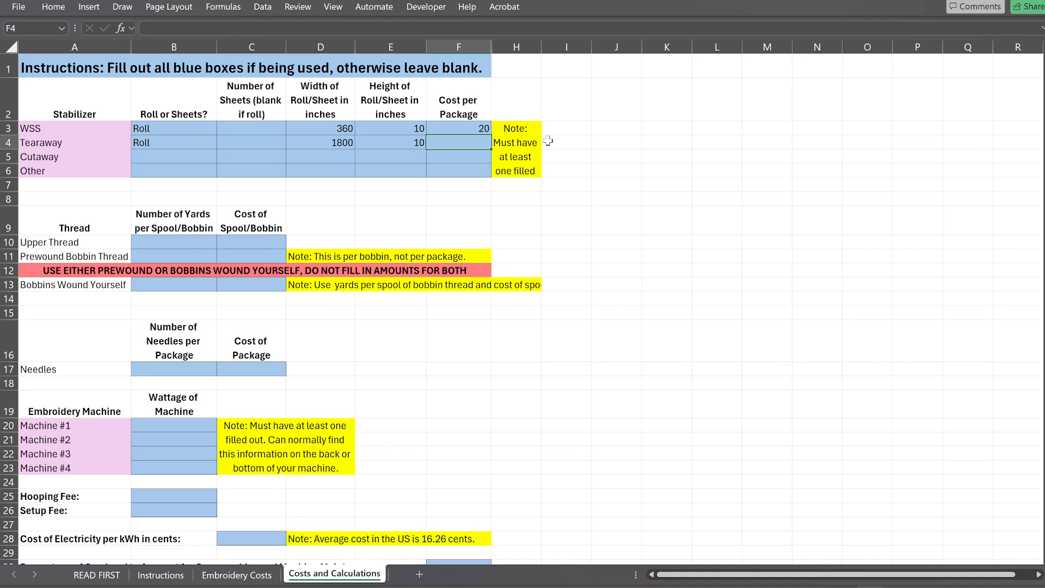
text(40)
Enter 5500 yards per spool and a spool cost of $7.49 for the Upper Thread
click(154, 245)
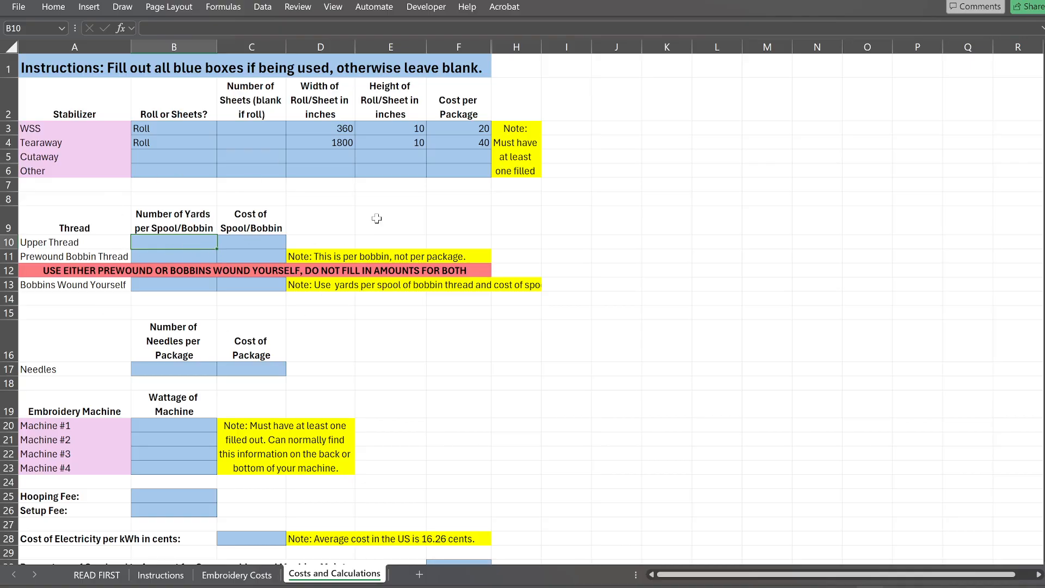
text(5500)
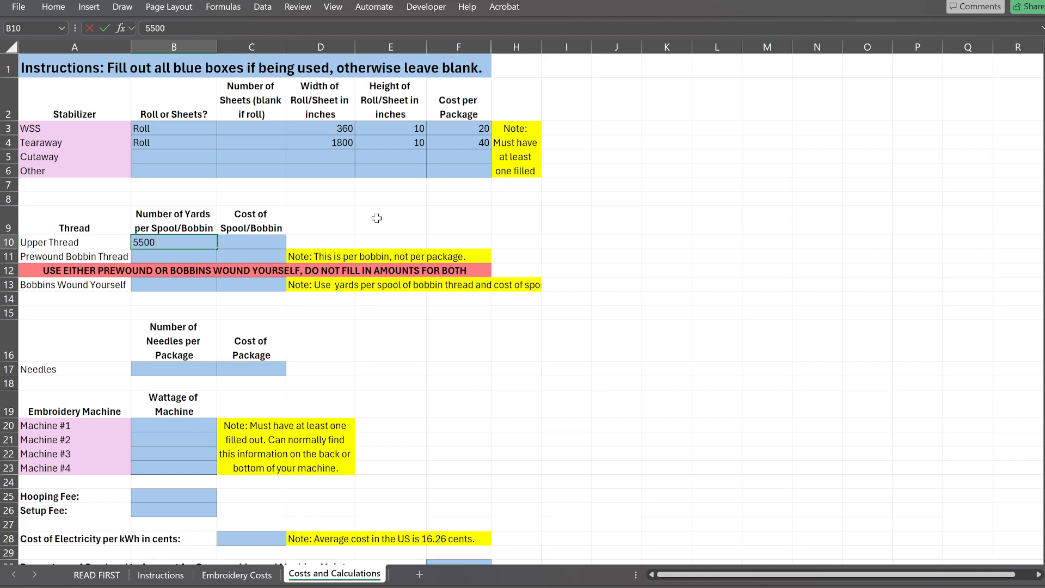
click(269, 239)
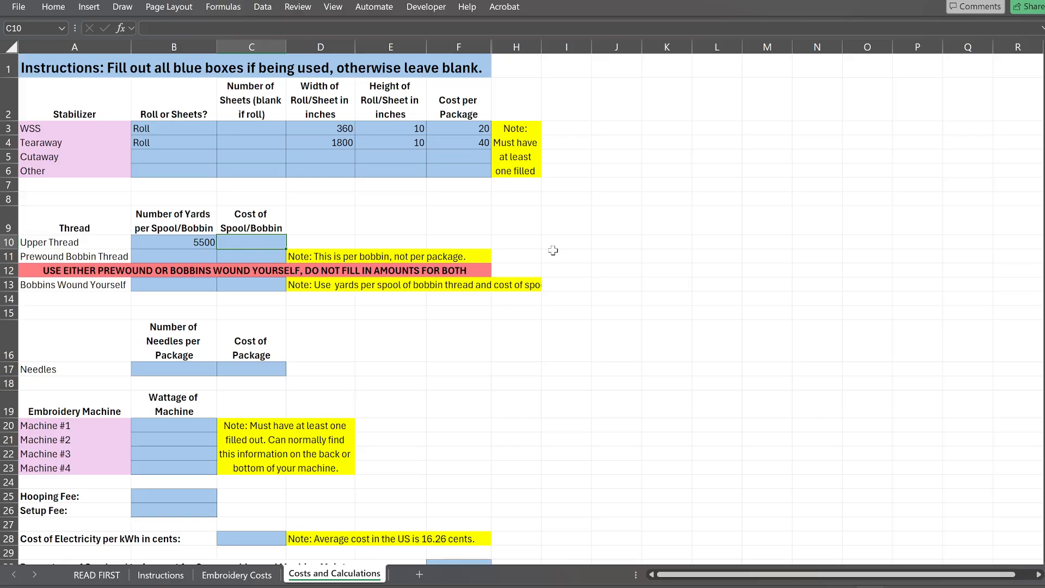
text(7.49)
key(Return)
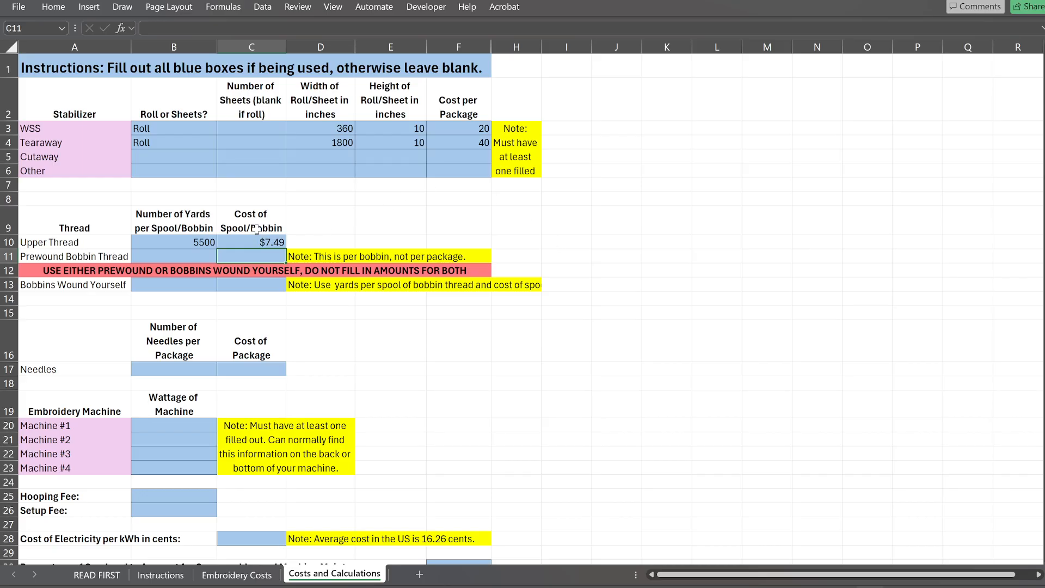
Enter 144 yards per bobbin and a bobbin cost of $0.17 for the Prewound Bobbin Thread
click(170, 259)
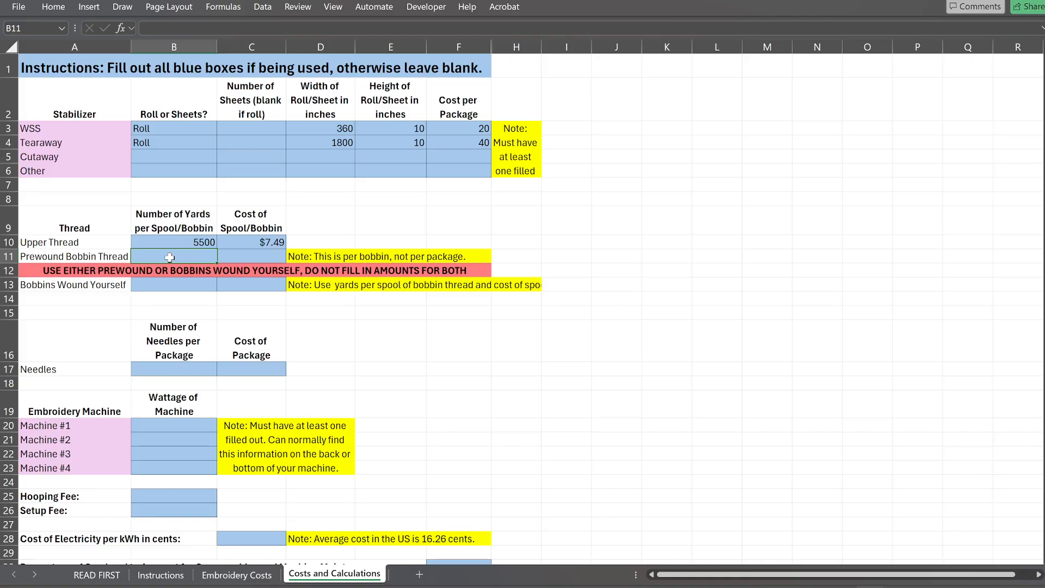
text(144)
click(229, 254)
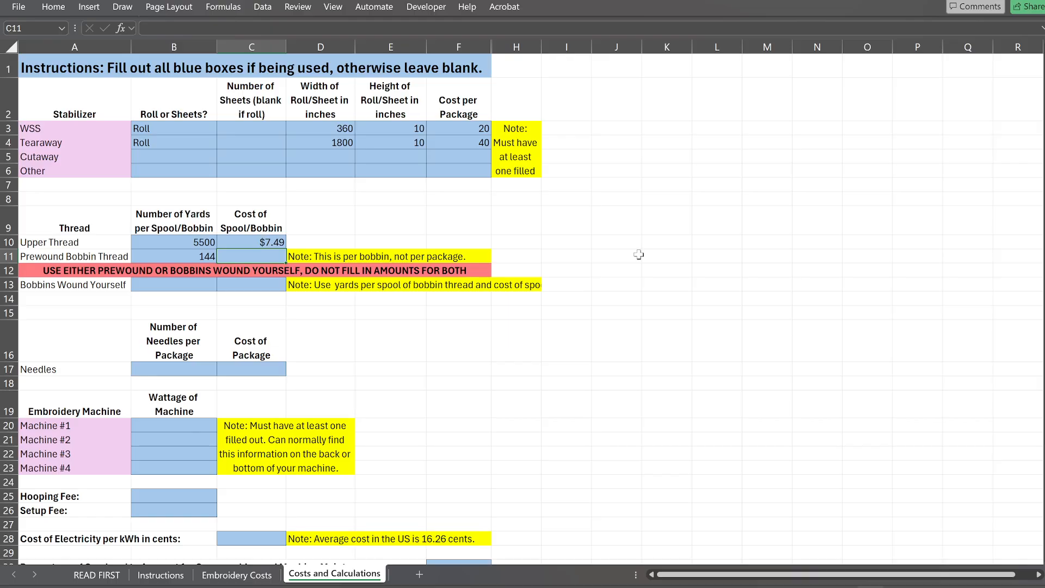
text(.17)
key(Return)
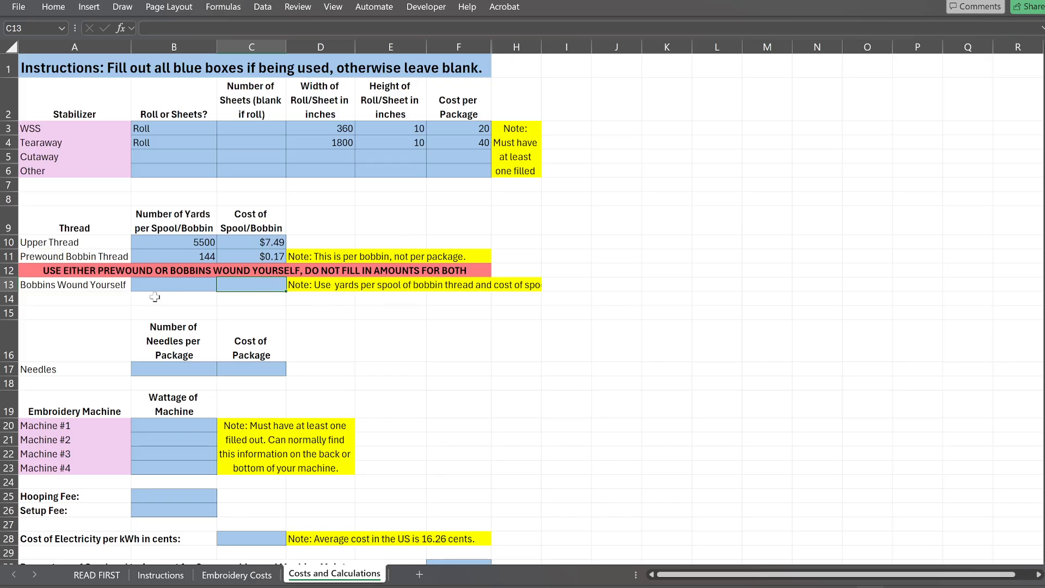
Enter 100 needles per package and a package cost of $40.00 in the Needles row
click(170, 373)
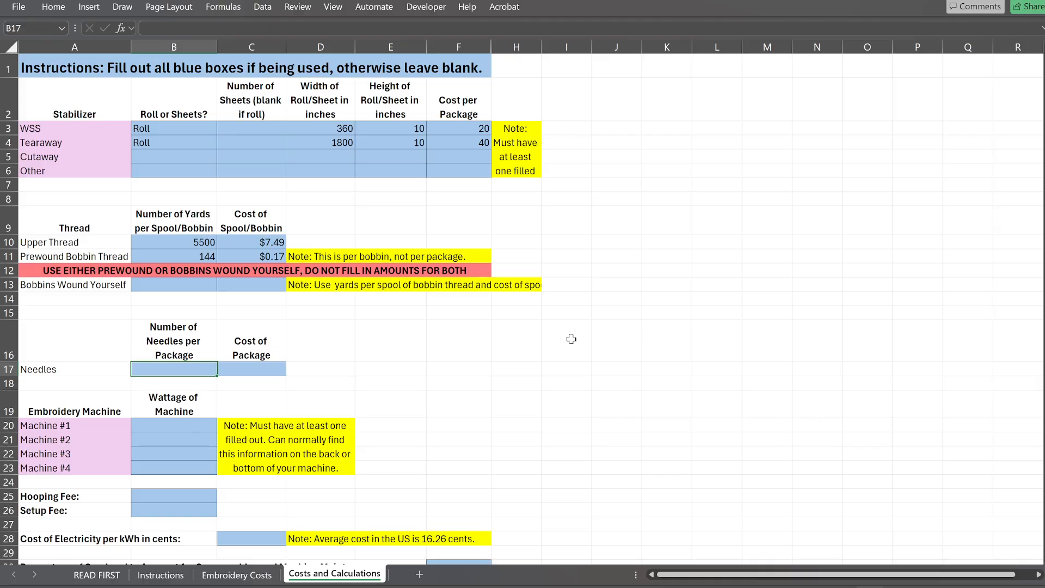
text(100)
click(250, 363)
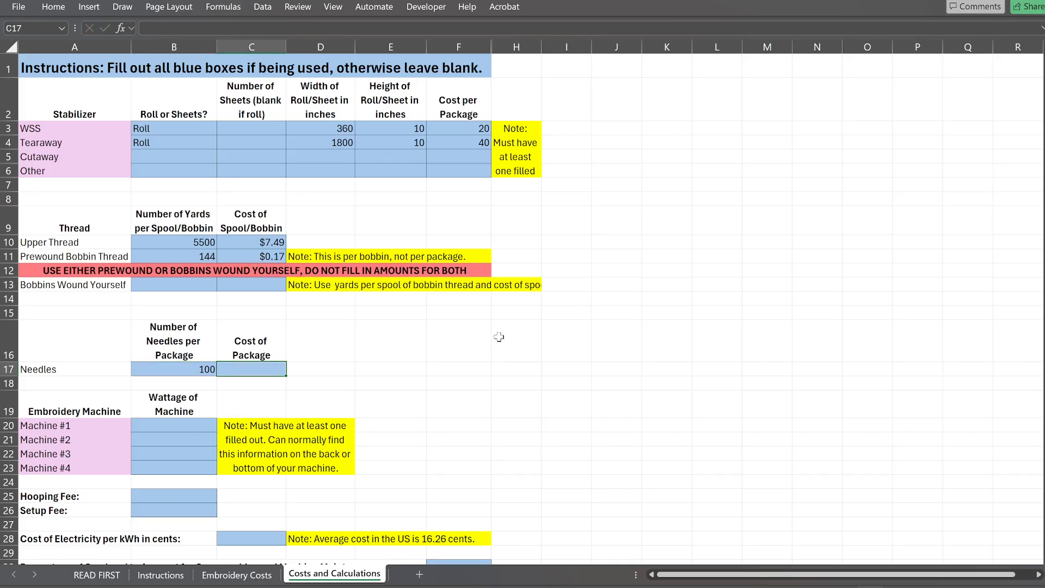
text(40)
key(ctrl+Return)
Set the wattage of embroidery Machine #1 to 213
click(177, 431)
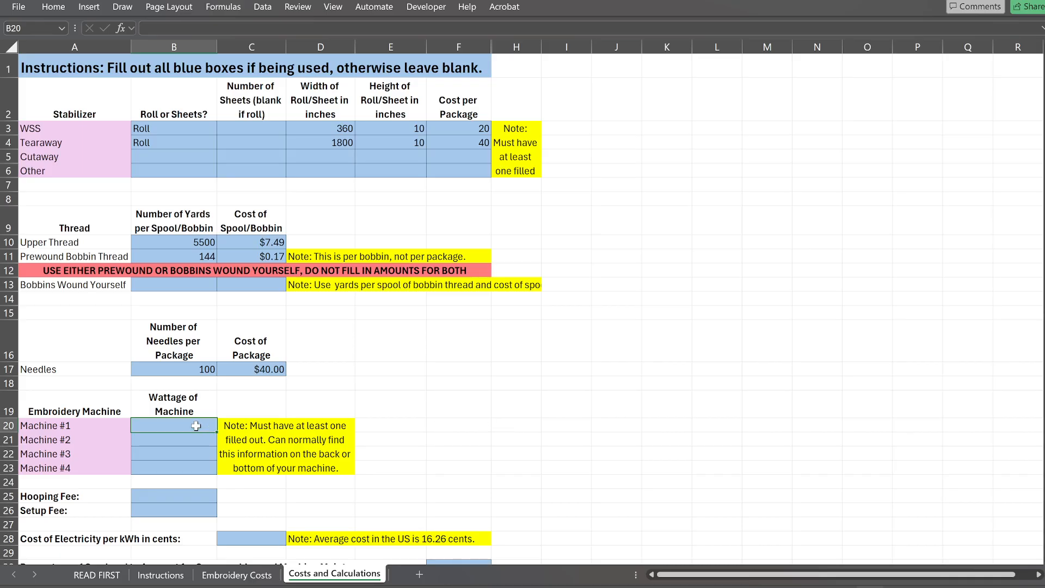
text(213)
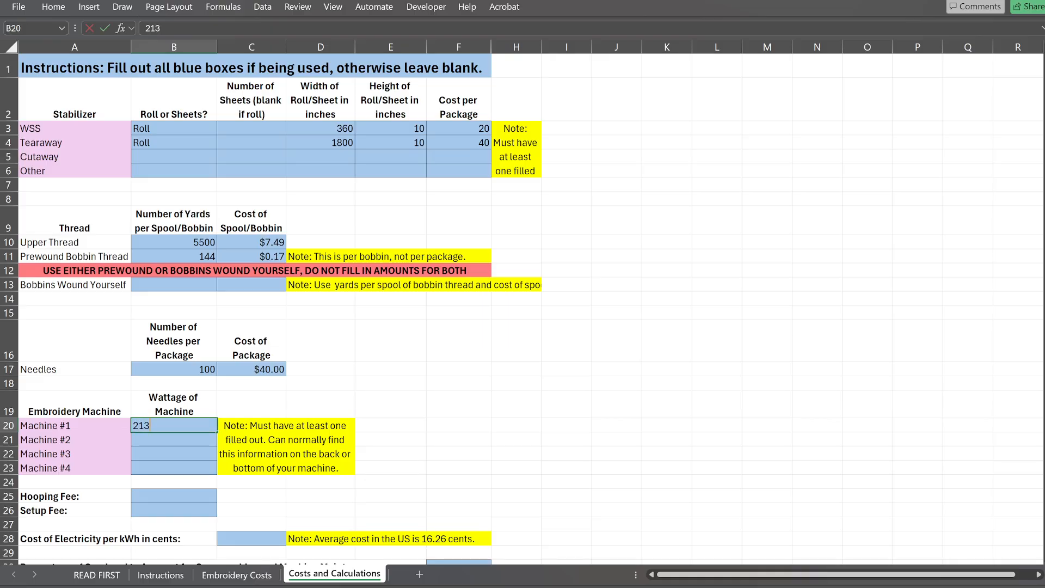
click(186, 438)
click(188, 425)
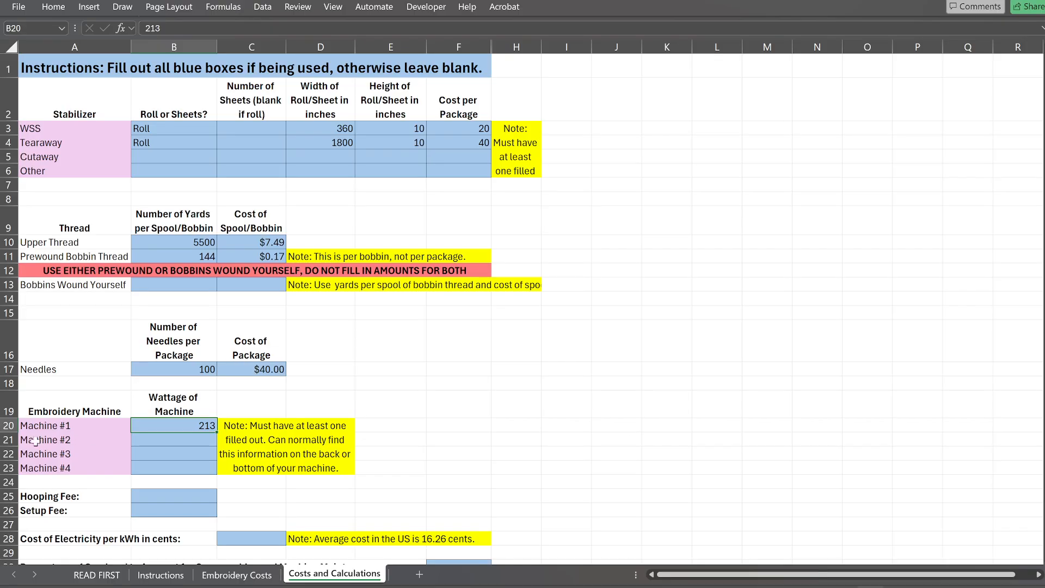
Review the name cells of the four embroidery machines and the wattage cells for Machine #2 and Machine #3
click(103, 422)
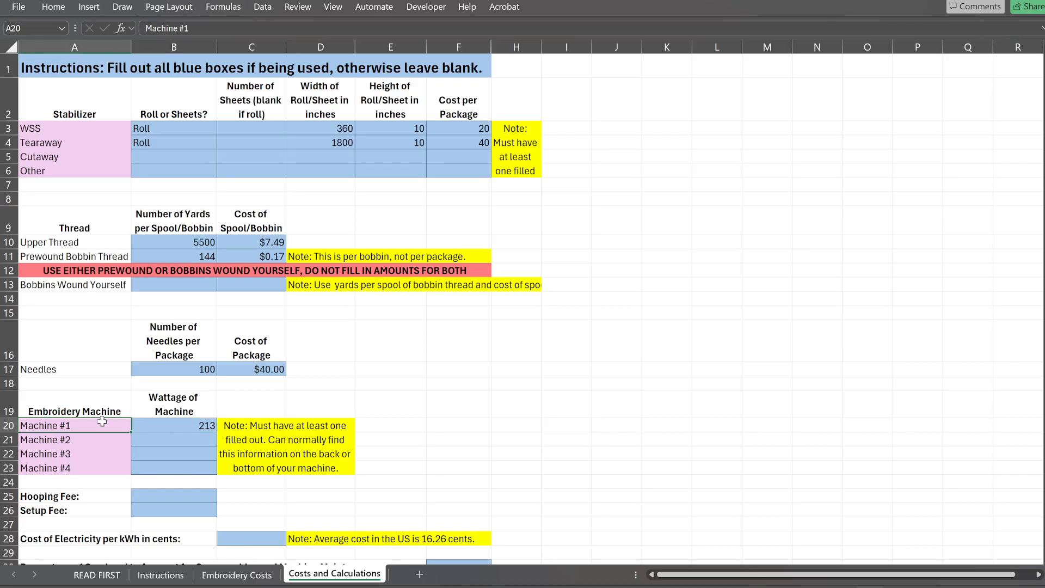
click(96, 439)
click(90, 453)
click(87, 468)
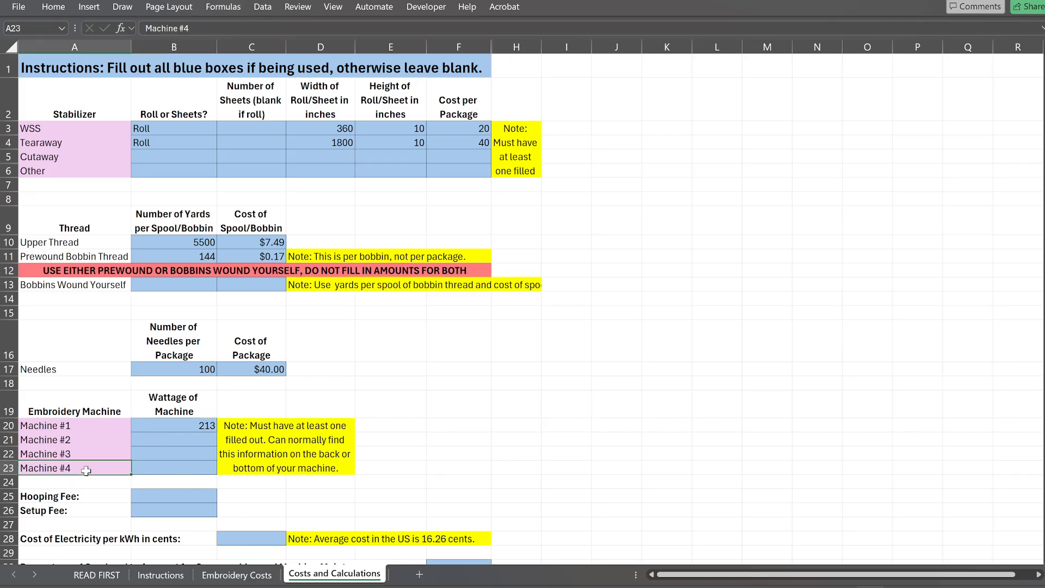
click(87, 425)
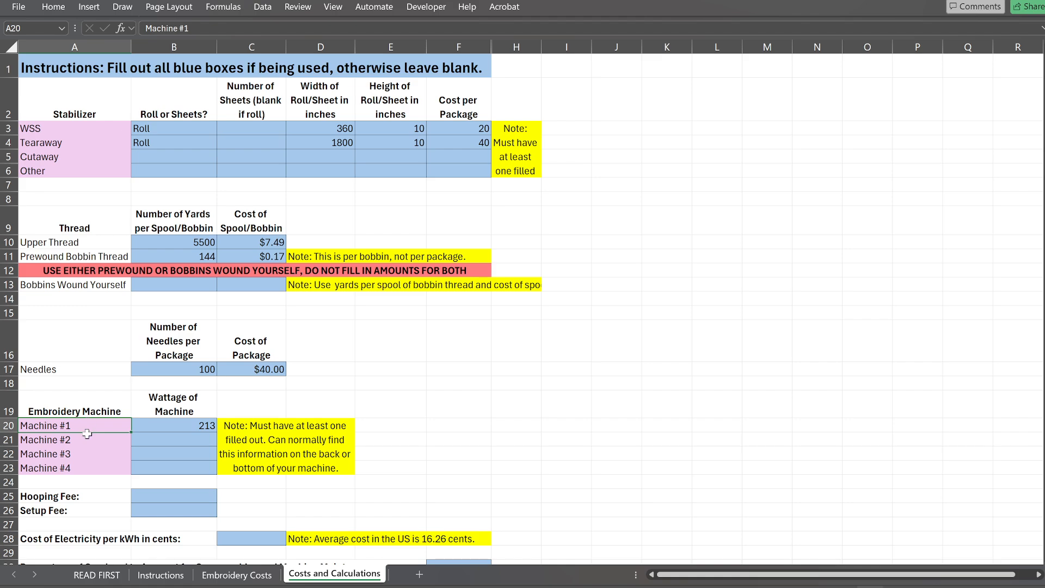
click(87, 441)
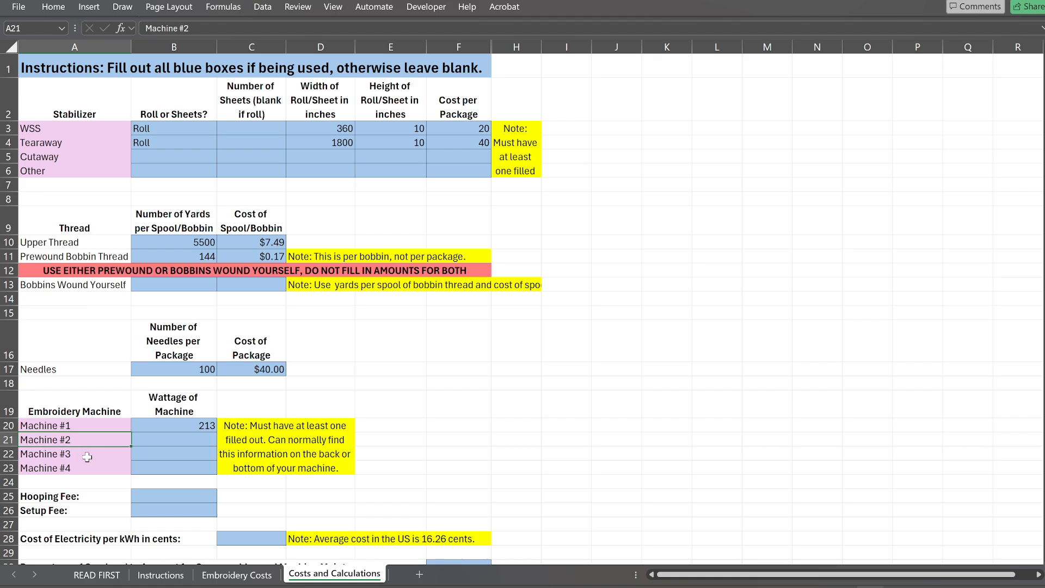
click(87, 456)
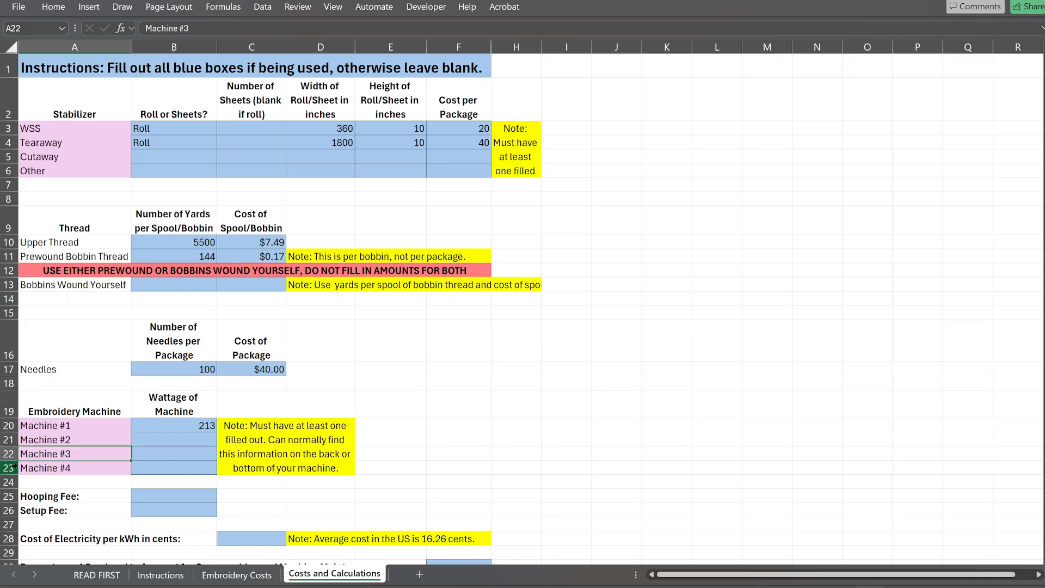
click(154, 442)
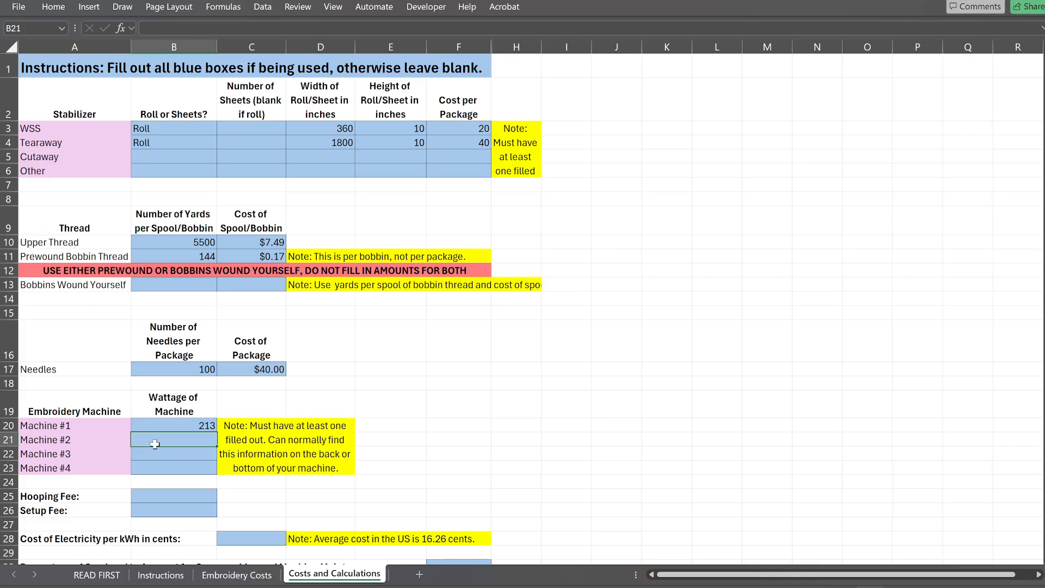
click(162, 455)
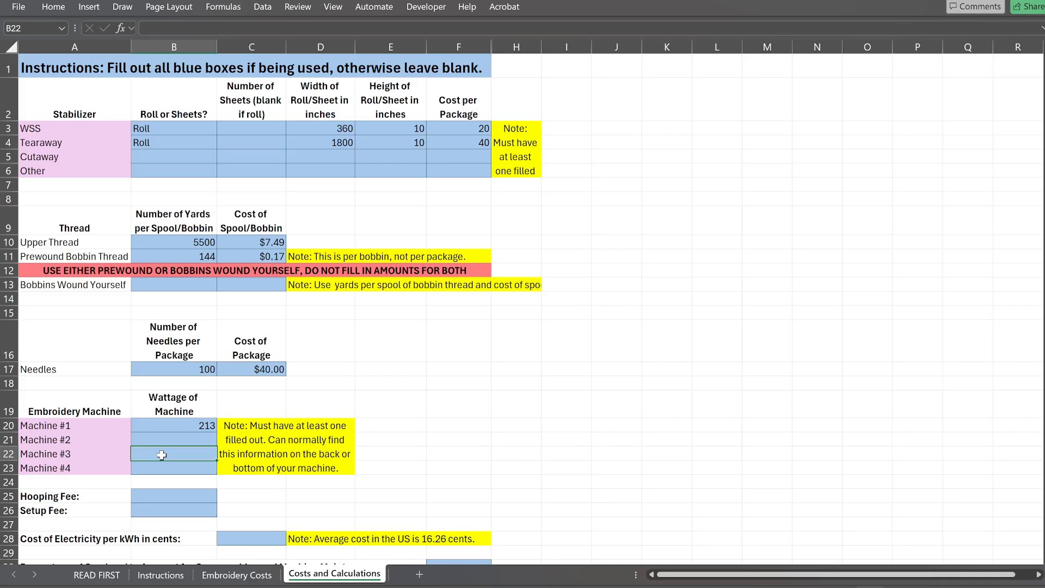
Review the blank Hooping Fee and Setup Fee cells below the embroidery machine table
scroll(214, 458, down, 1)
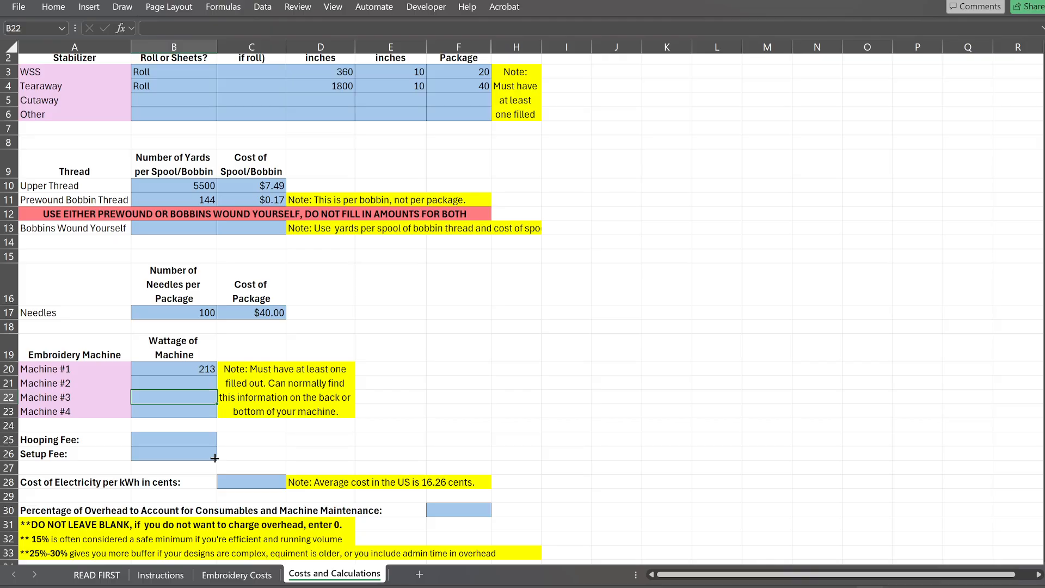
click(191, 442)
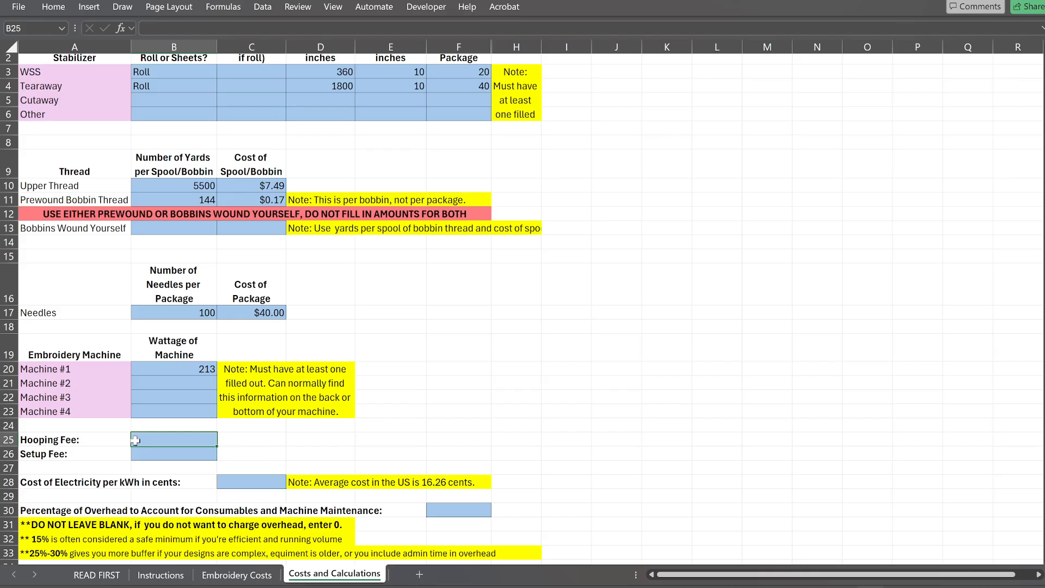
click(170, 456)
click(172, 442)
click(175, 458)
click(176, 440)
click(178, 459)
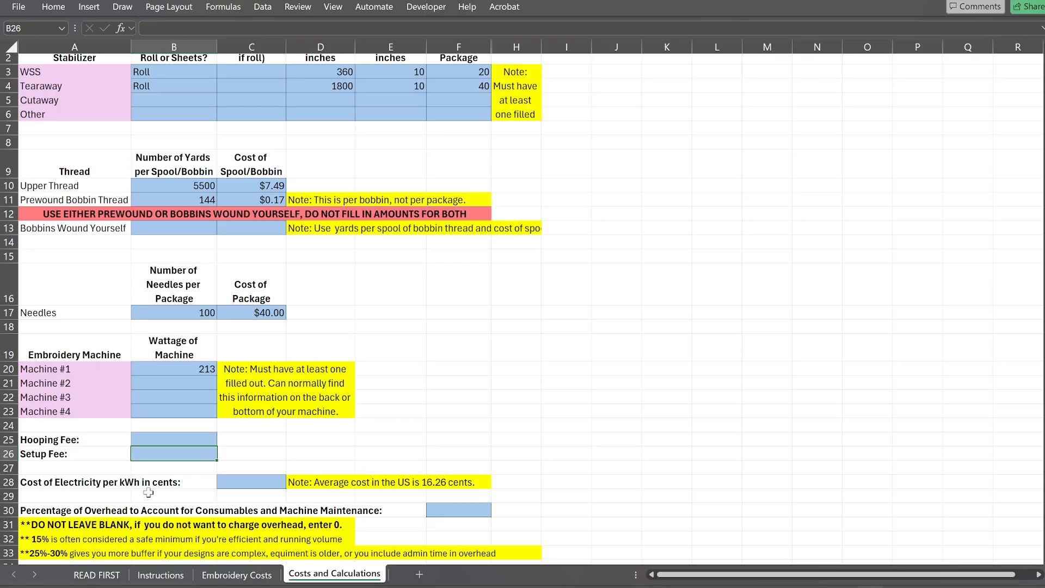
Set the cost of electricity per kWh to 18.24 cents
click(235, 482)
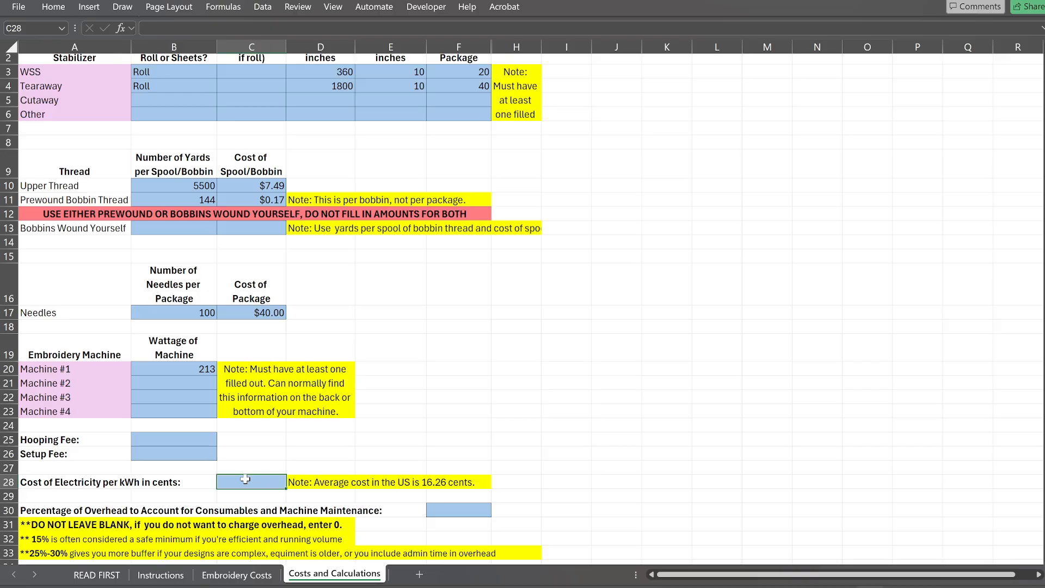
text(18.24)
key(Return)
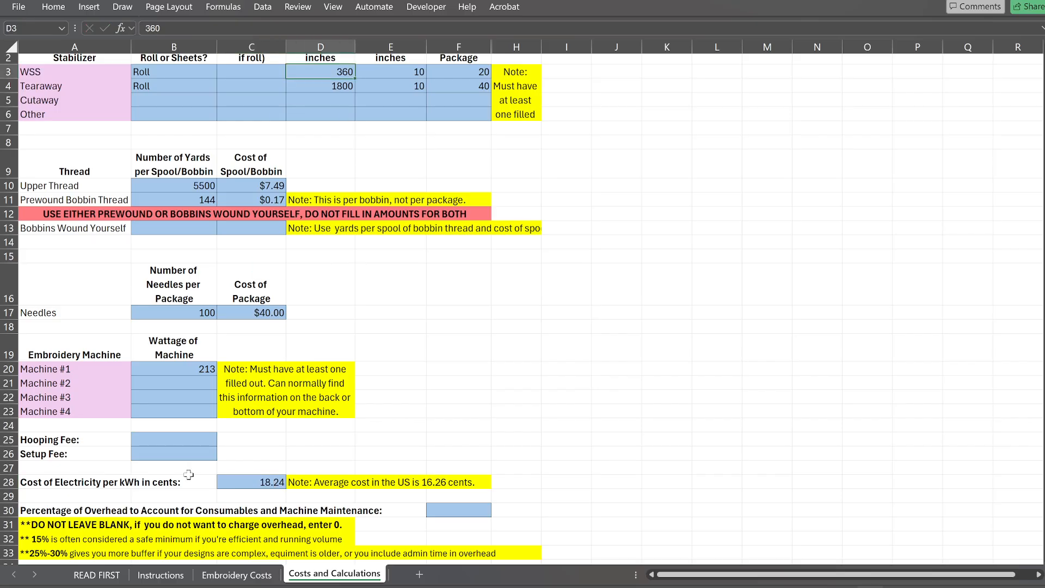
click(246, 483)
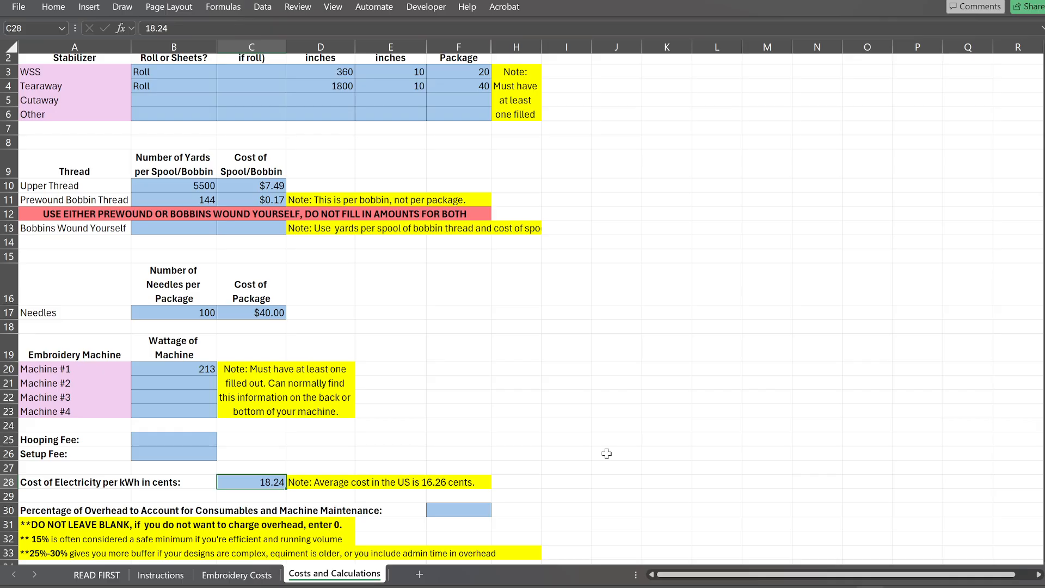
Set the percentage of overhead for consumables and machine maintenance to 25%
scroll(606, 453, down, 1)
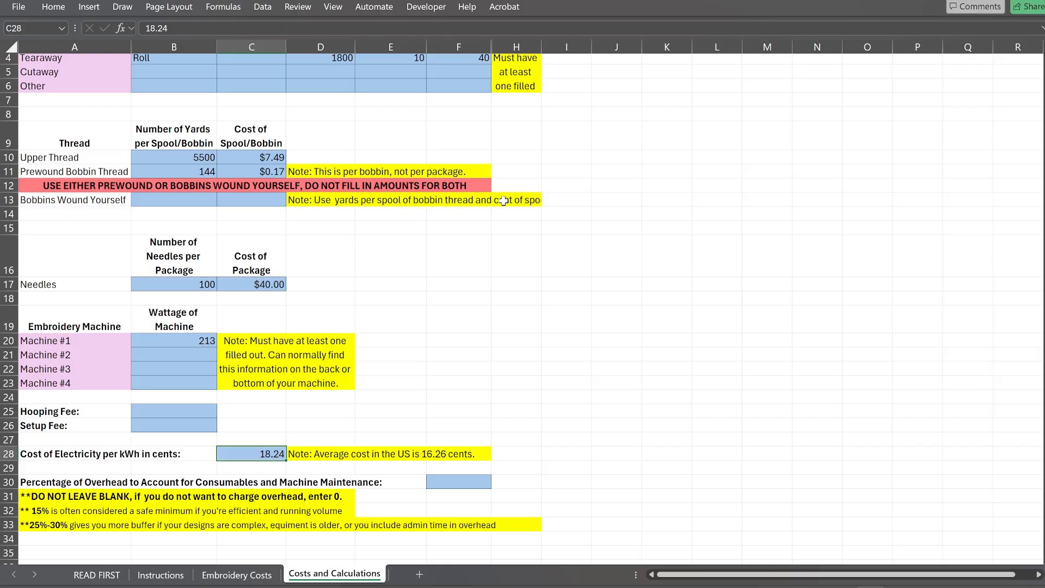
click(448, 480)
text(2)
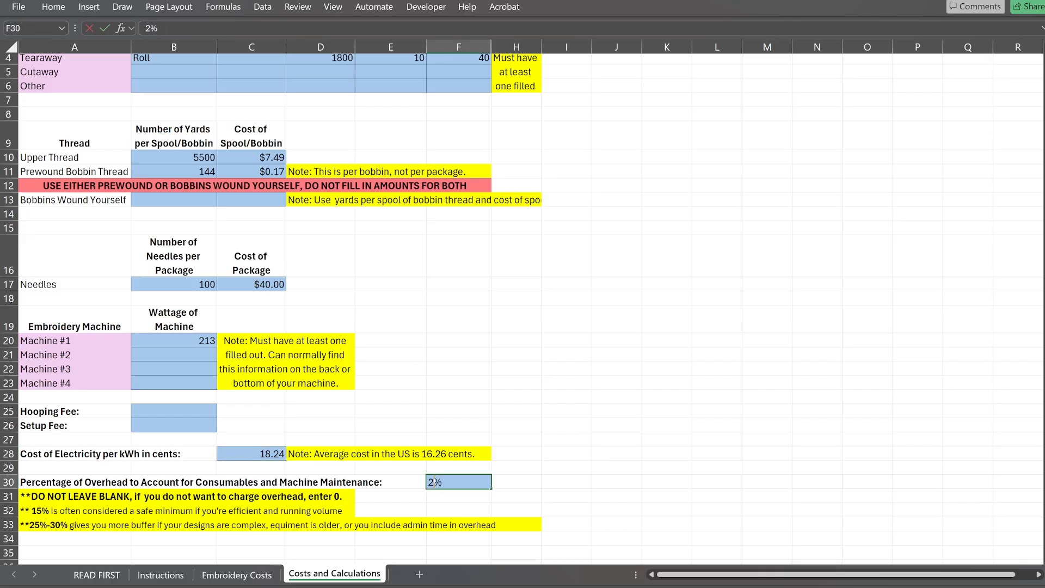
text(5)
key(ctrl+Return)
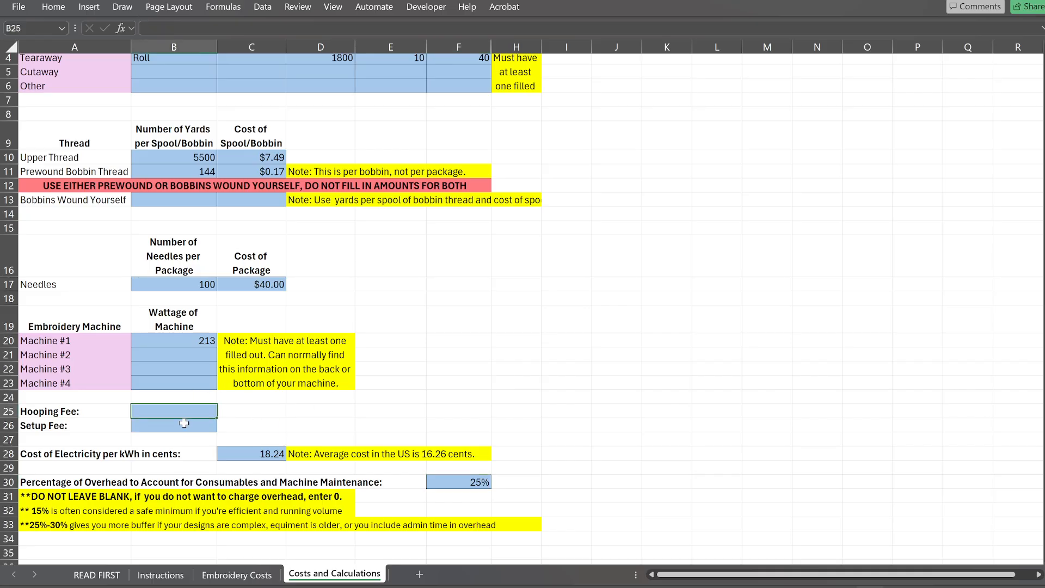
Review the name cells of the embroidery machines and the four stabilizers, and the wattage cell for Machine #3
click(71, 356)
click(72, 344)
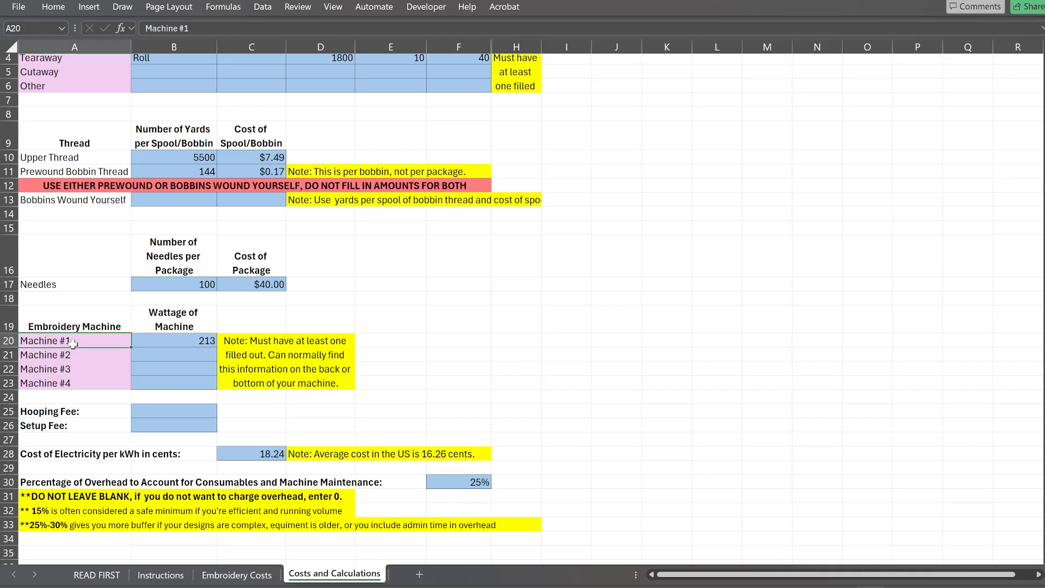
scroll(72, 343, up, 1)
click(84, 172)
click(85, 137)
click(84, 132)
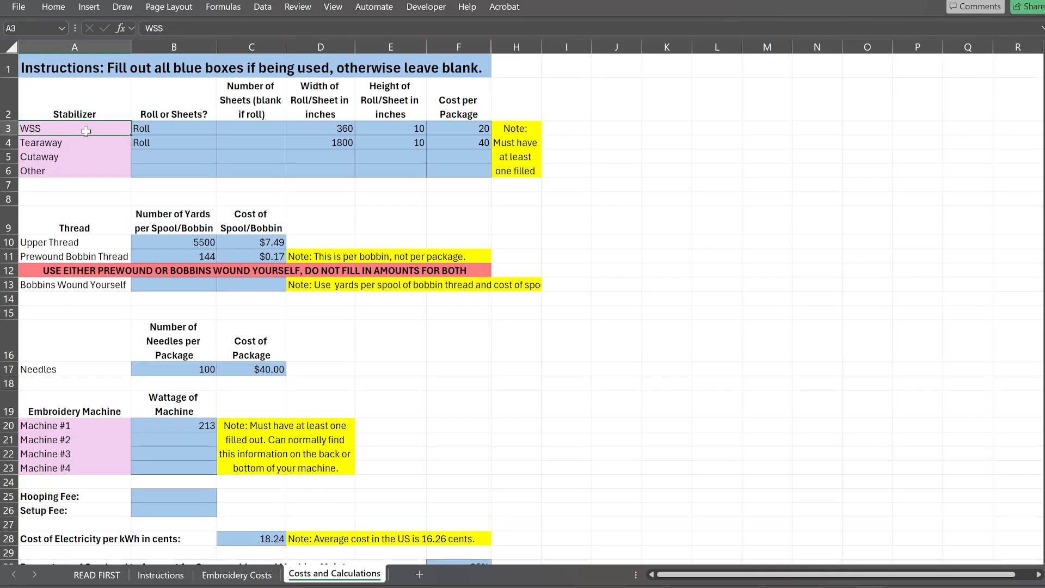
click(82, 140)
click(80, 160)
click(80, 167)
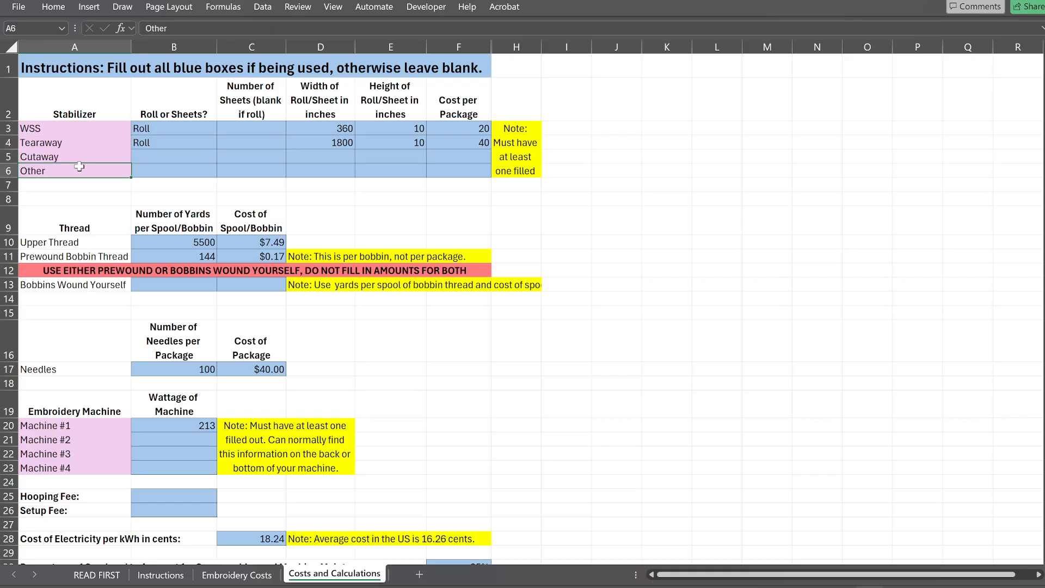
click(249, 577)
click(310, 578)
click(63, 430)
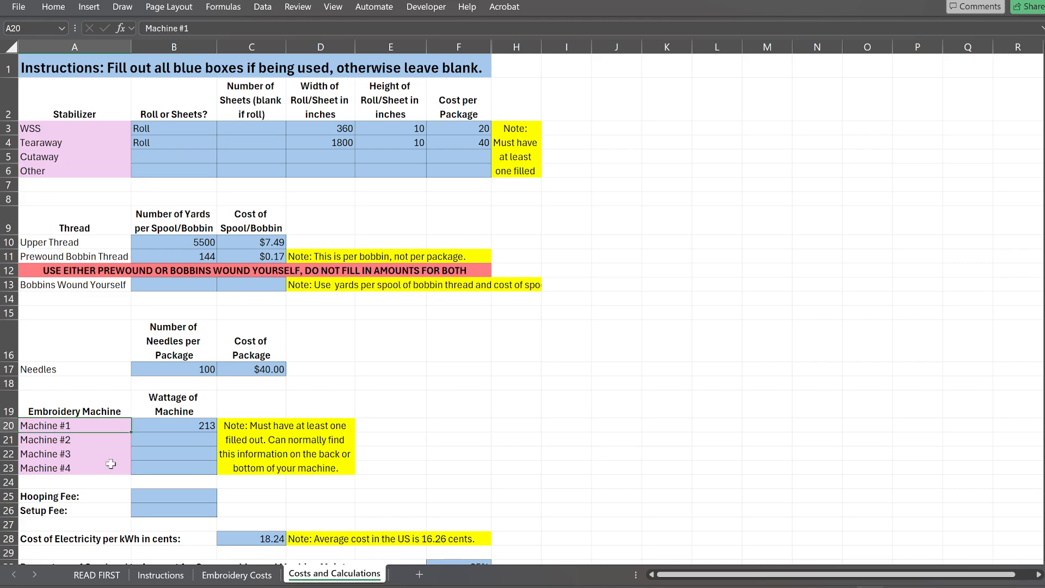
click(171, 451)
Check the yards and cost cells for Prewound Bobbin Thread and Bobbins Wound Yourself, and look over the rest of the sheet
click(207, 253)
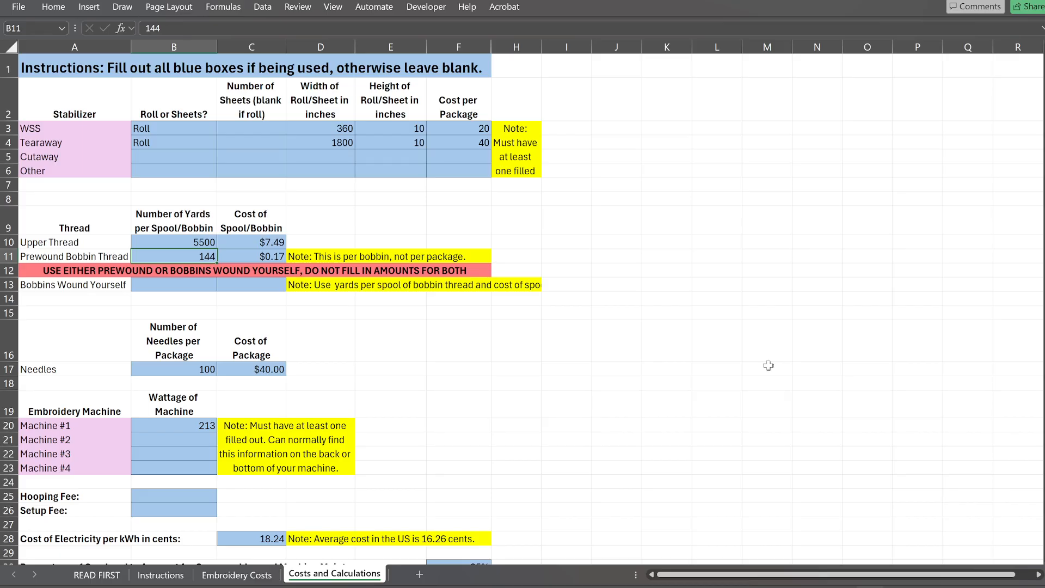
click(269, 252)
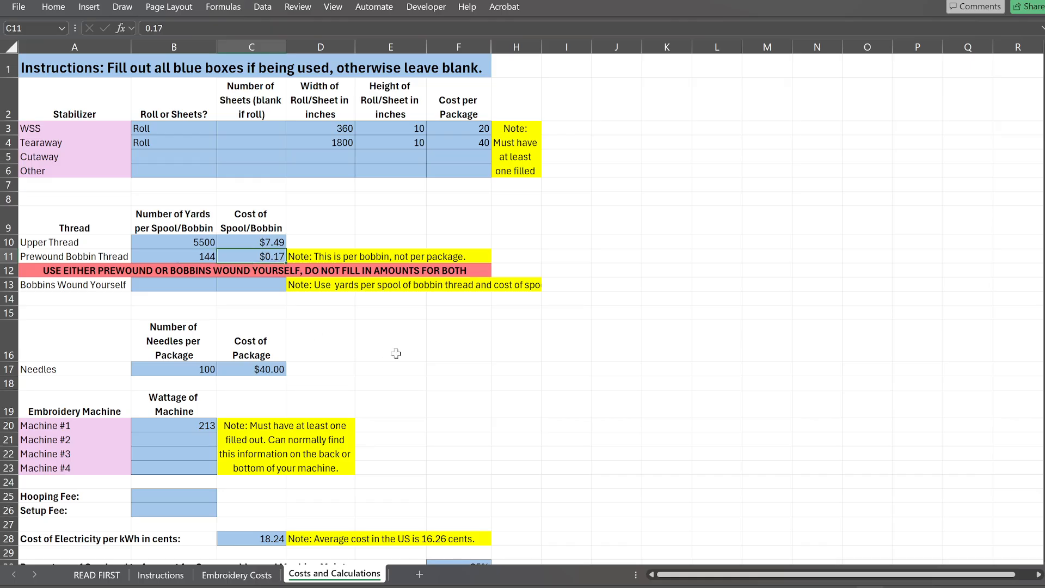
click(249, 282)
click(178, 286)
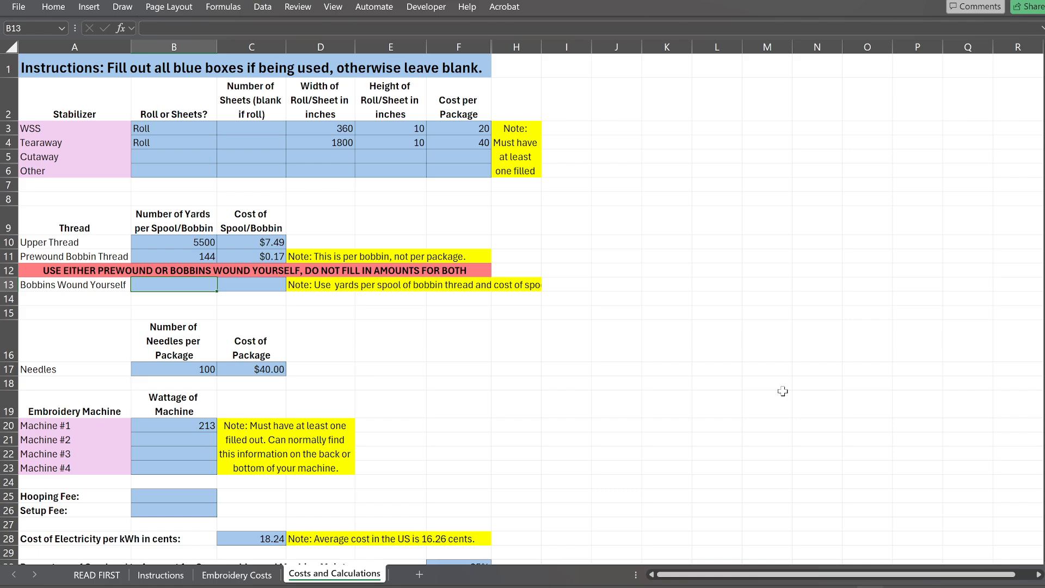
scroll(782, 391, down, 3)
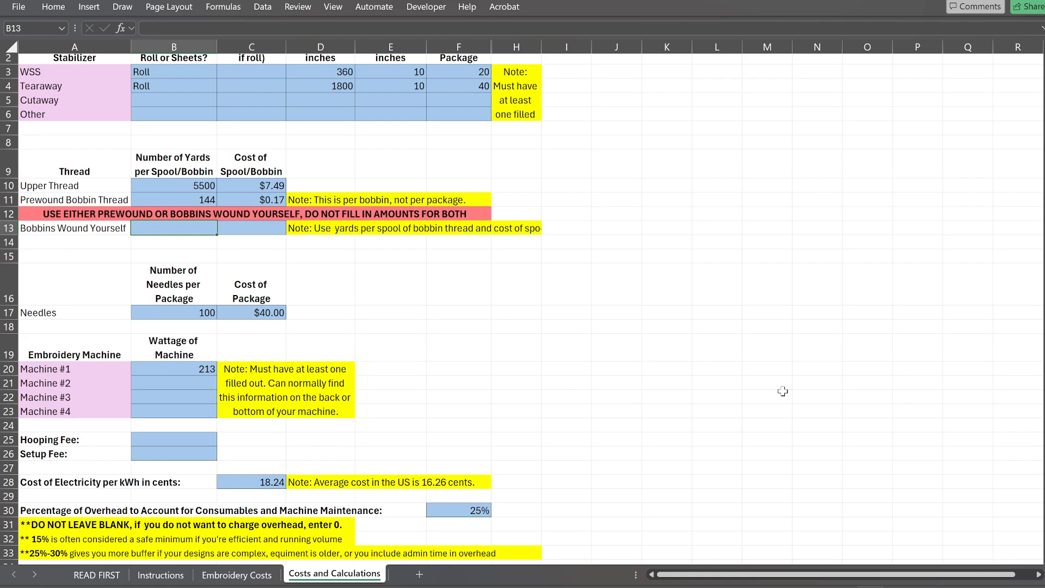
scroll(383, 387, up, 3)
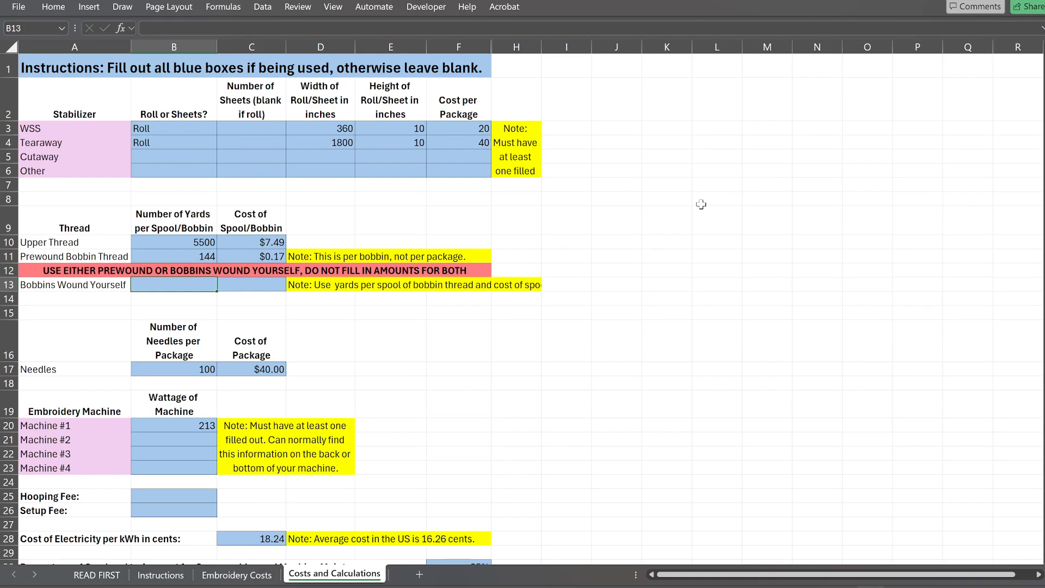
scroll(435, 247, down, 1)
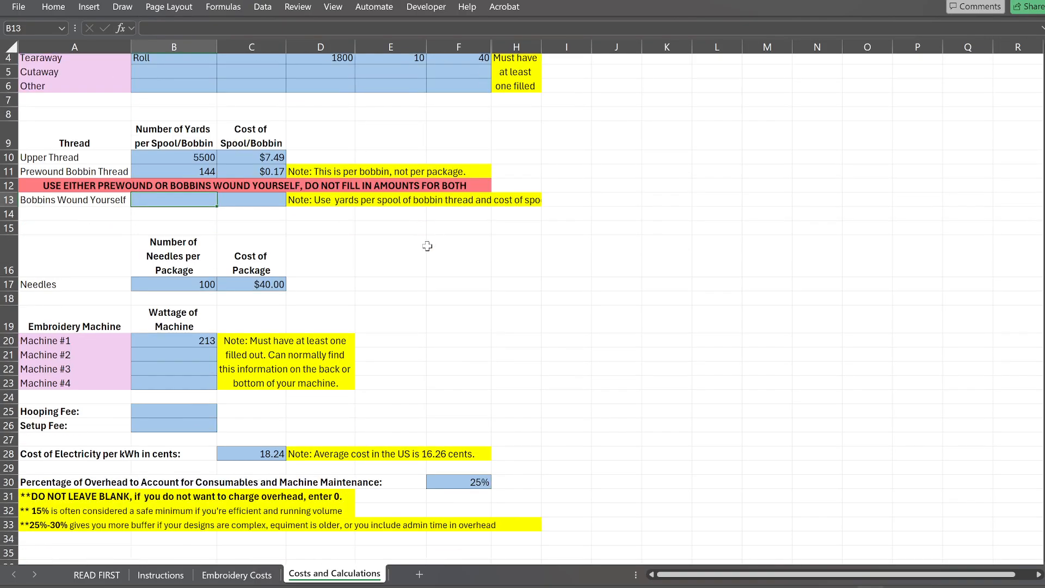
scroll(345, 257, up, 1)
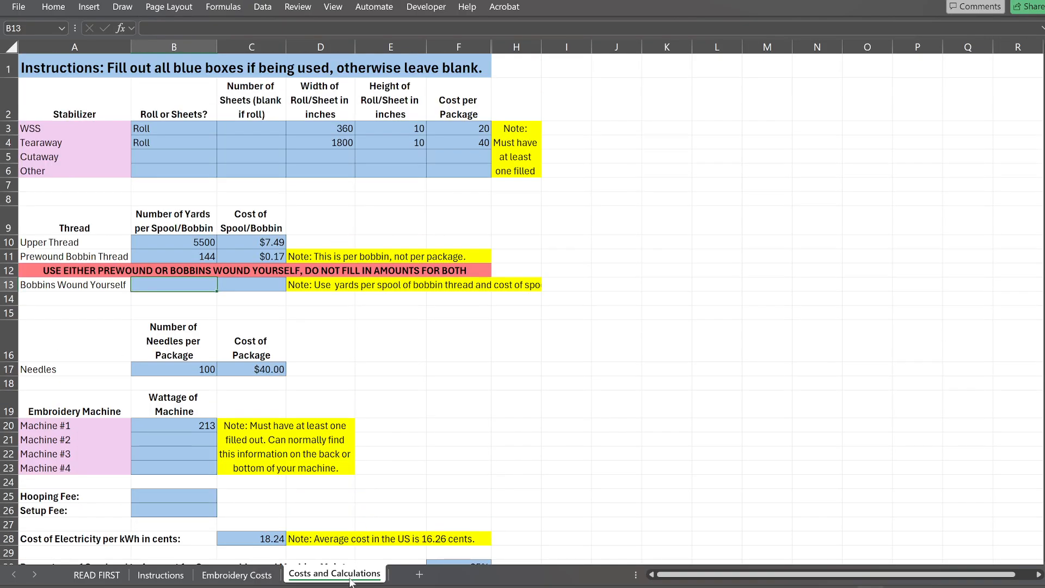
On the Embroidery Costs sheet, uncheck the Example Product's WSS stabilizer, Machine #1, hooping fee Yes and setup fee No boxes
click(253, 575)
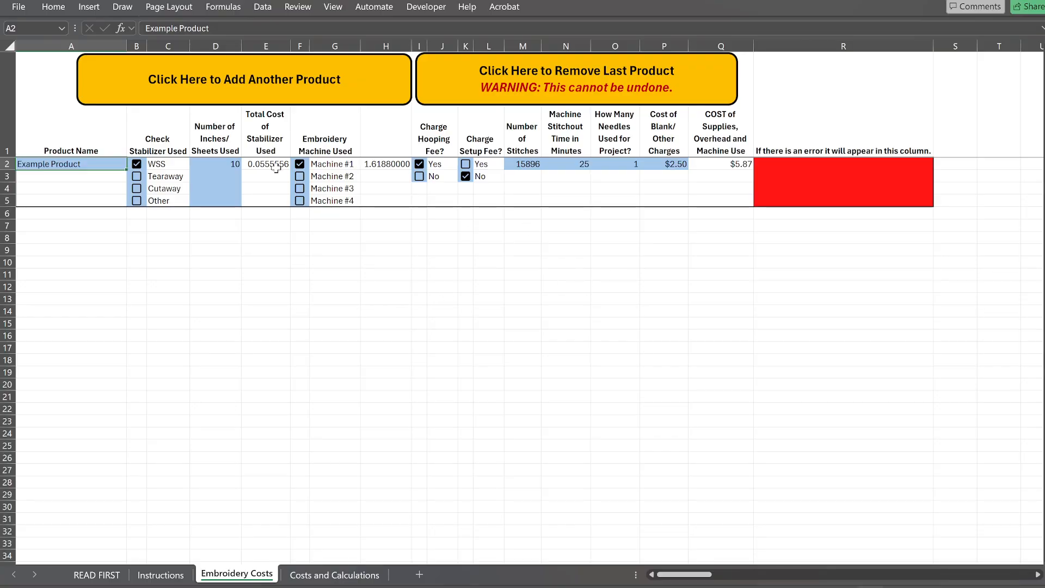
click(137, 165)
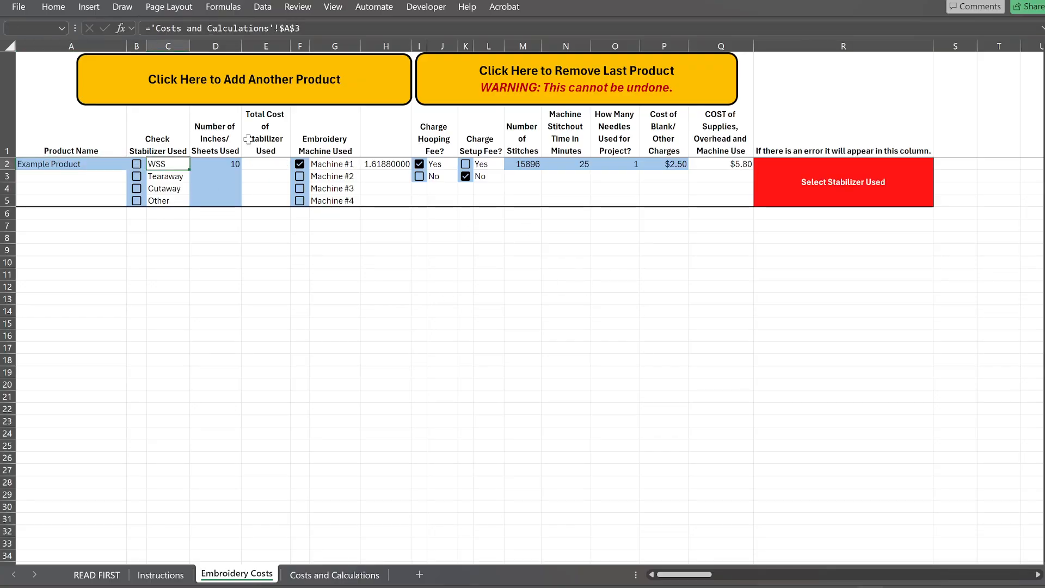
click(300, 166)
click(465, 176)
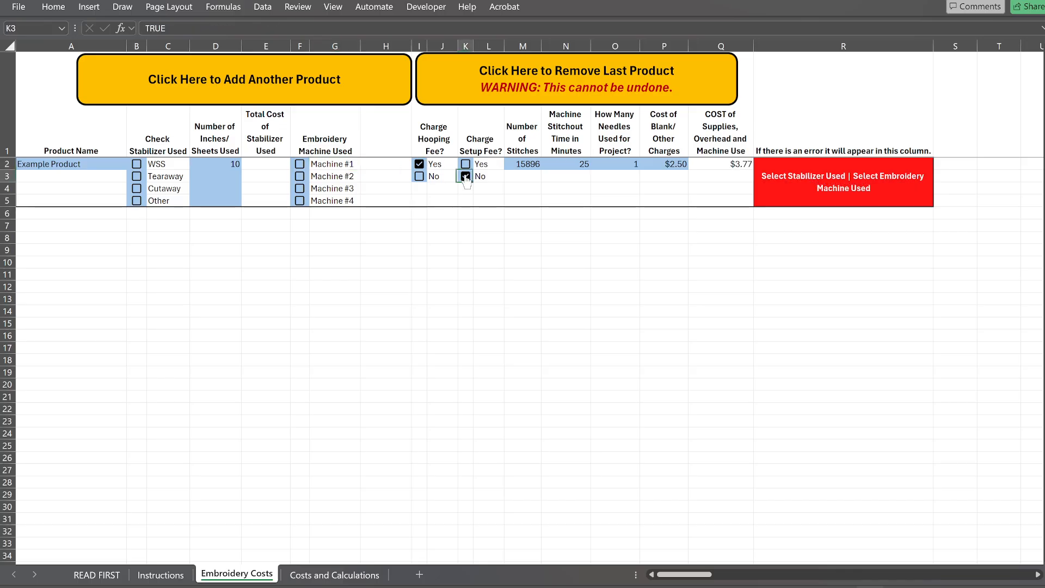
click(419, 166)
Clear the Example Product's stabilizer inches, number of stitches, stitchout time, needles used and blank cost
click(201, 163)
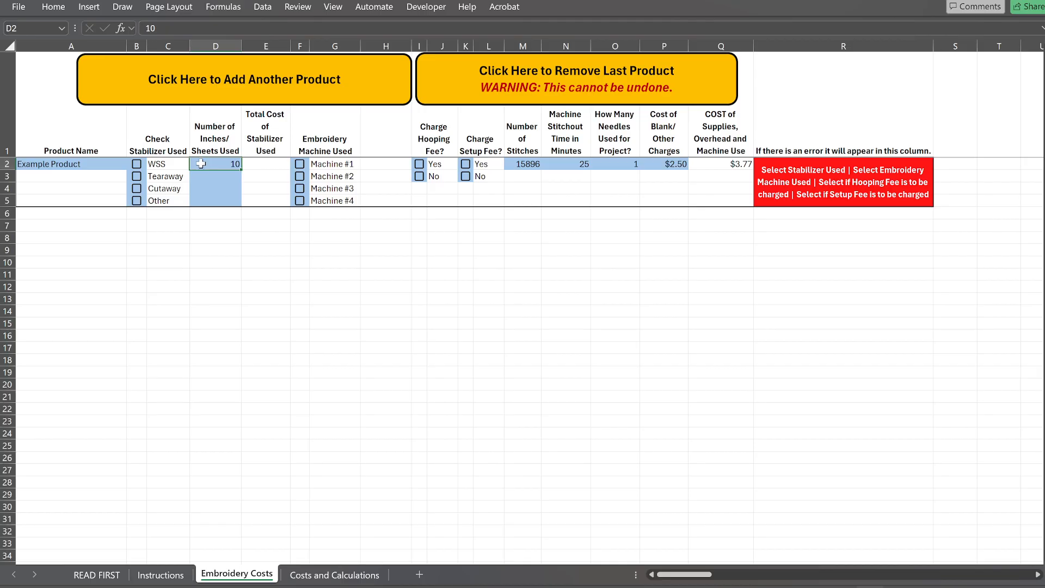
key(Delete)
key(Tab)
click(521, 164)
key(Delete)
key(Tab)
key(Delete)
key(Tab)
key(Delete)
key(Tab)
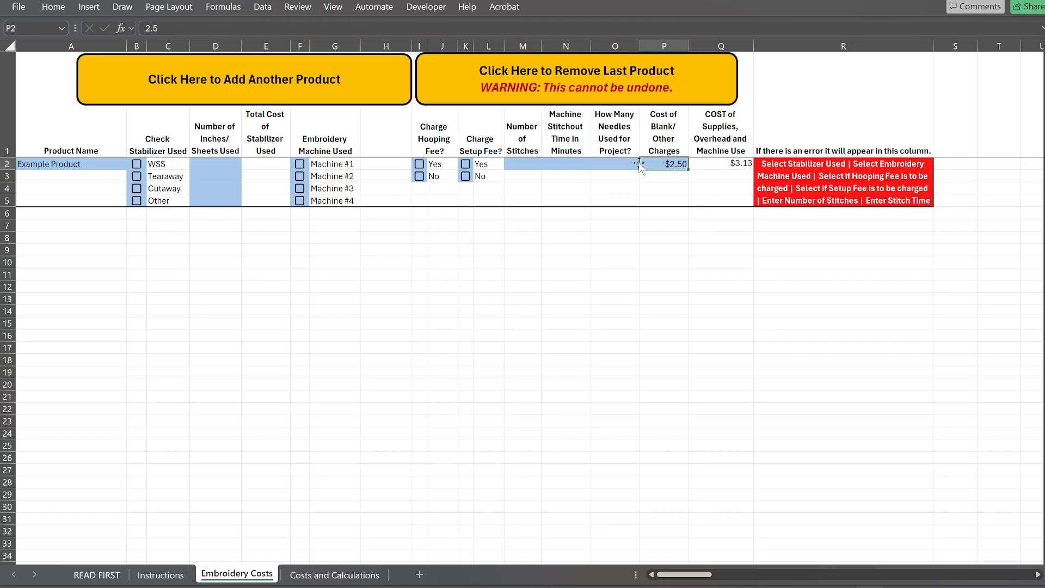
key(Delete)
key(Tab)
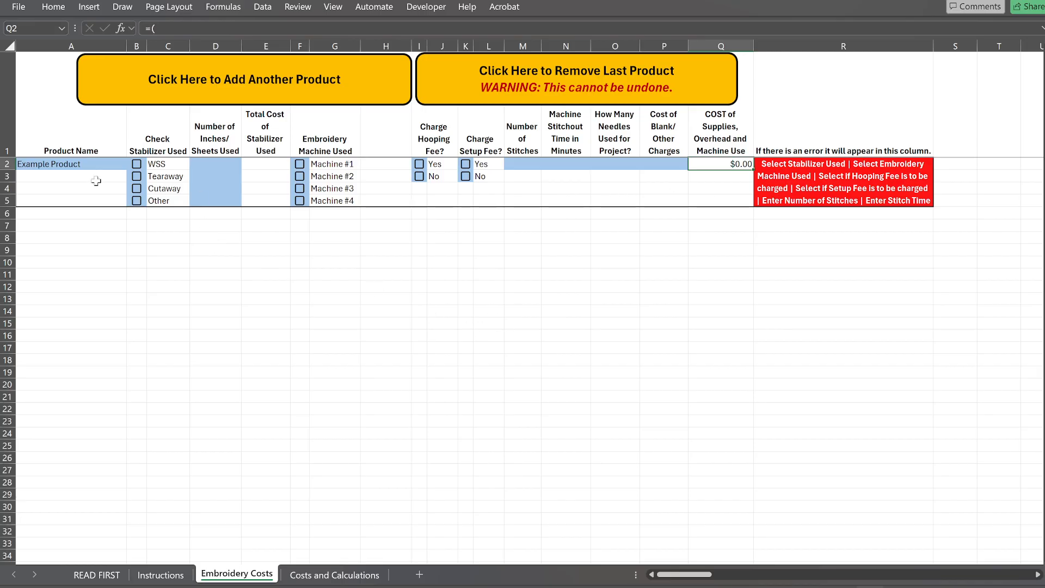
Mark WSS as a stabilizer used for the Example Product and enter 6 inches used
click(137, 164)
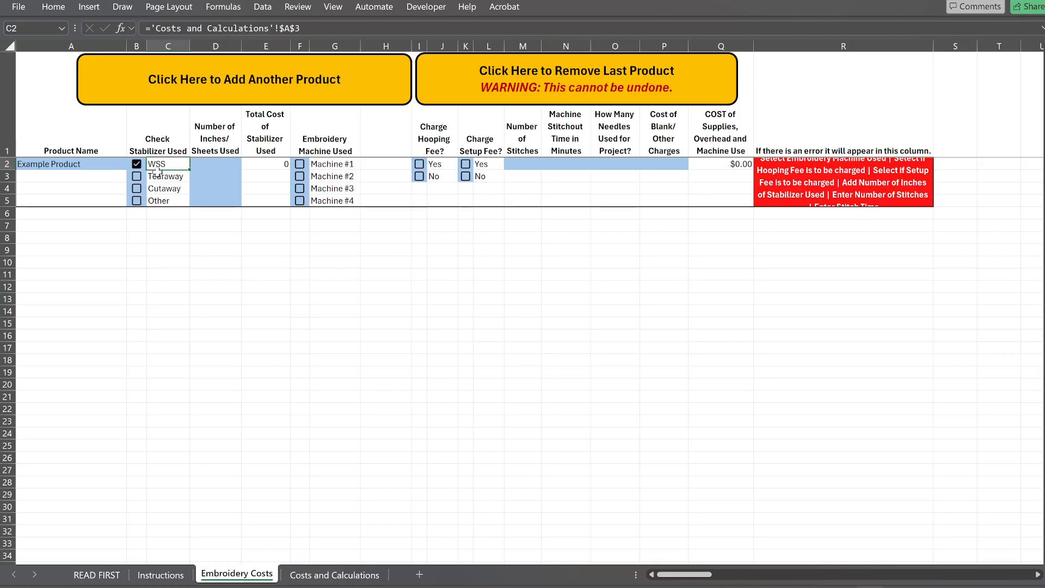
click(207, 166)
text(6)
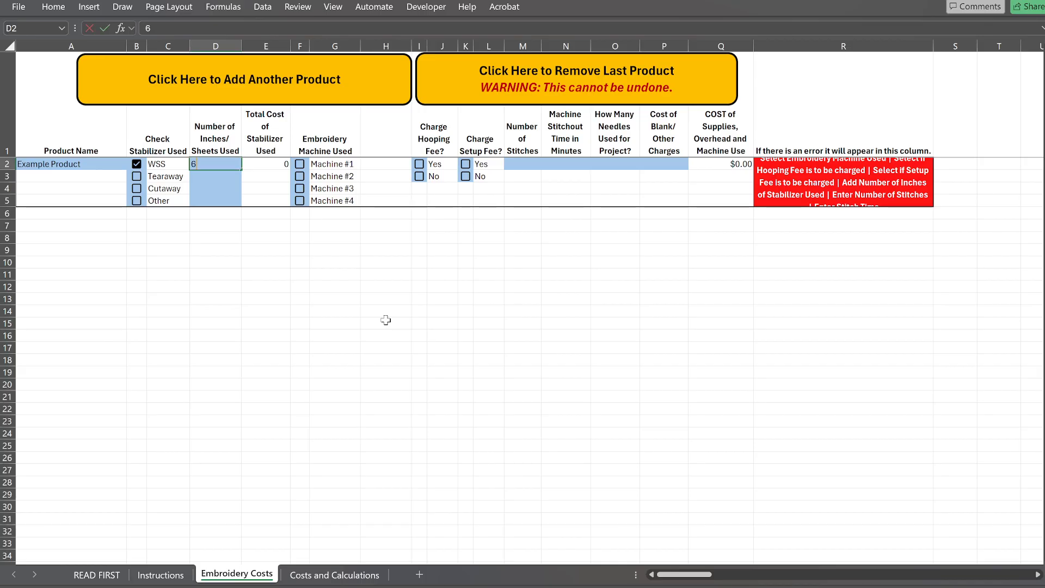
key(Tab)
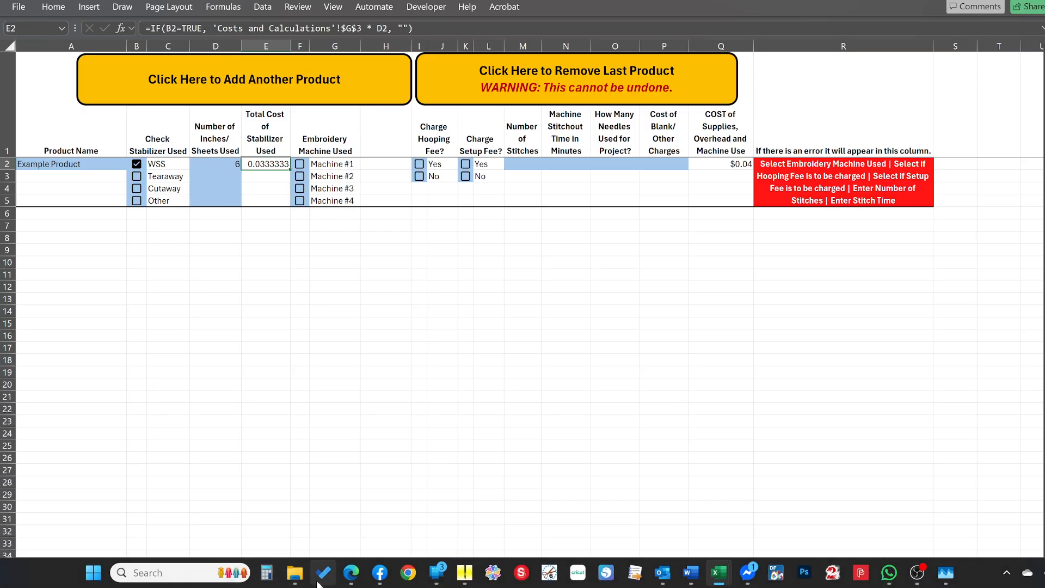
On the Costs and Calculations sheet, set the WSS roll height to 8 inches
click(327, 572)
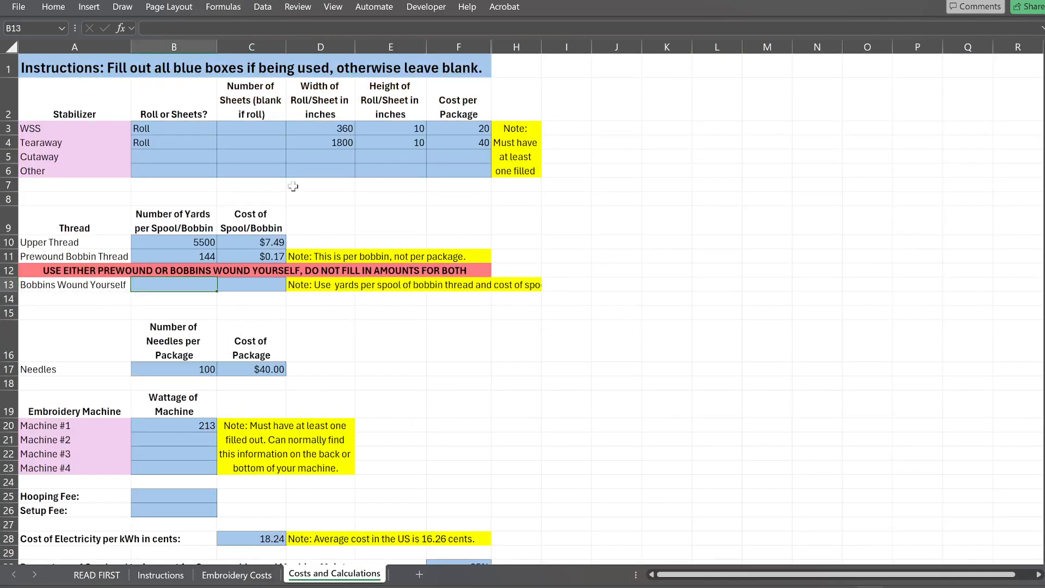
click(397, 132)
text(8)
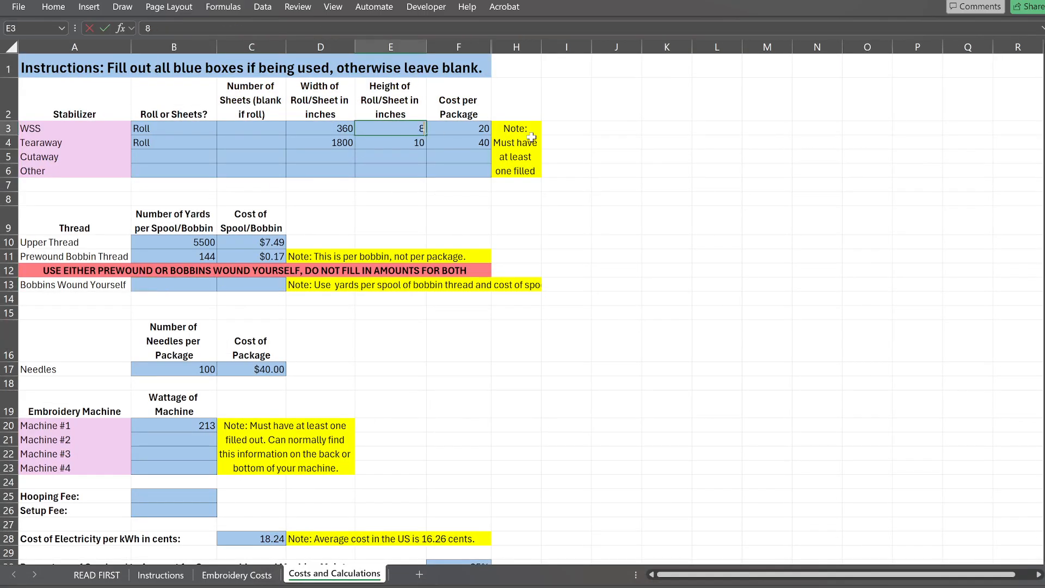
key(Return)
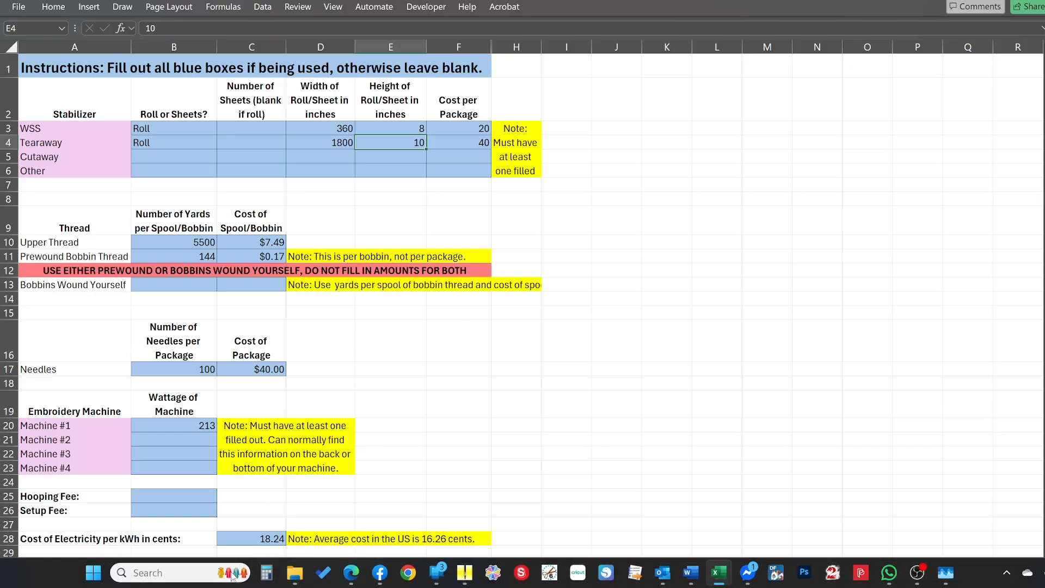
On the Embroidery Costs sheet, mark Tearaway as a stabilizer used for the Example Product and enter 9 inches used
click(237, 575)
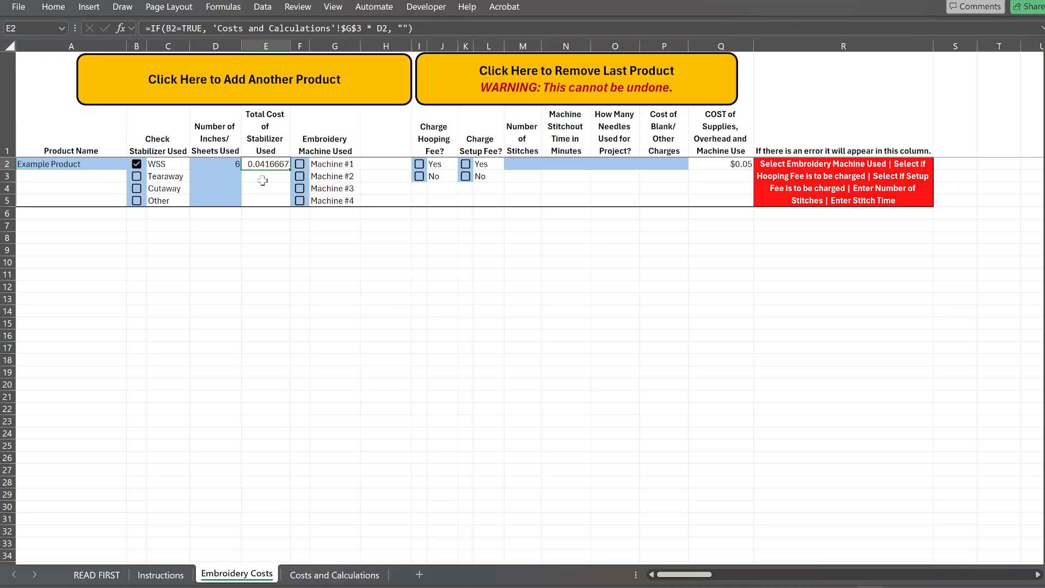
click(219, 178)
click(151, 176)
click(137, 176)
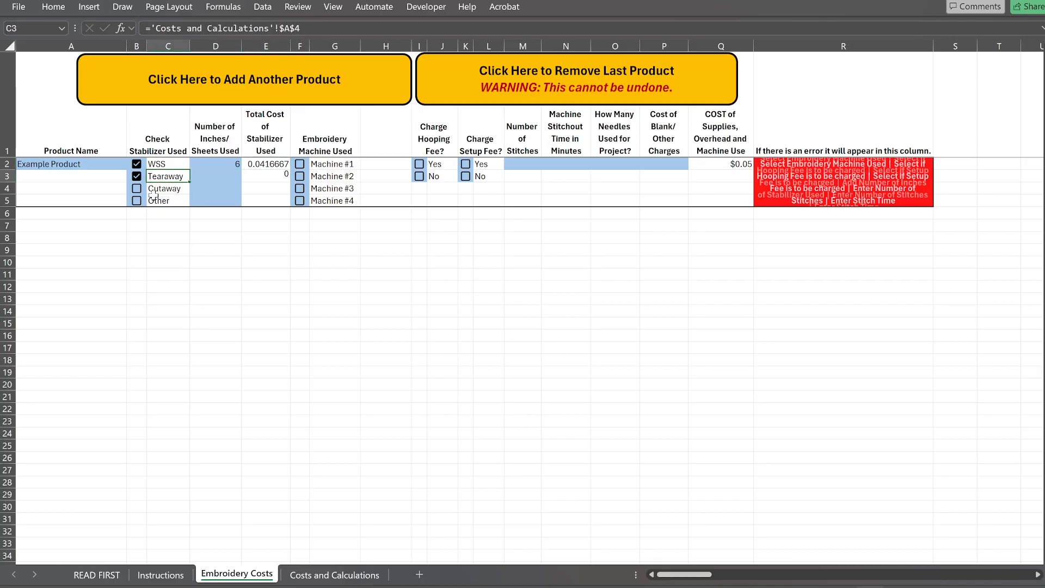
click(215, 175)
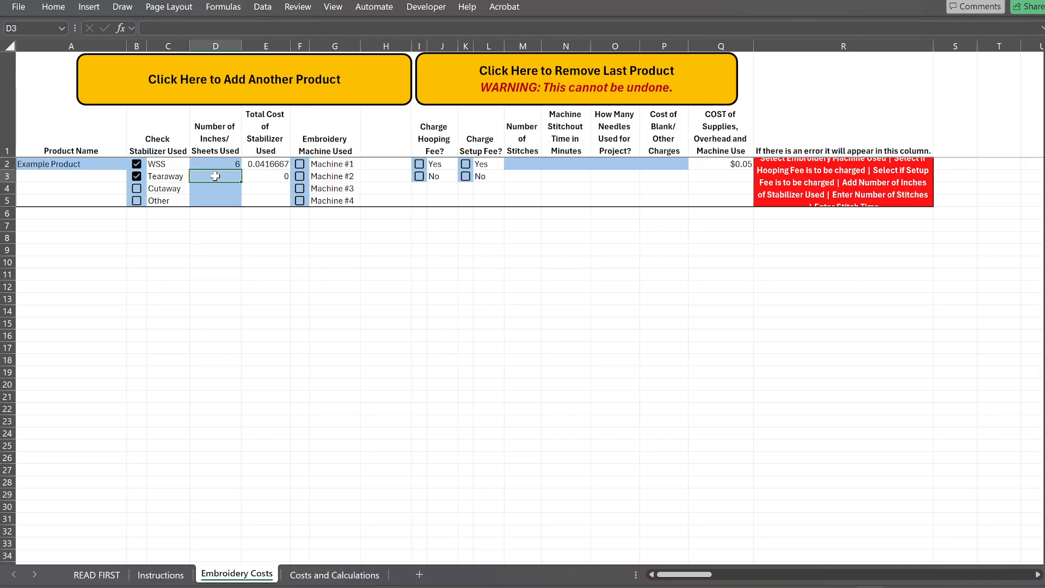
text(9)
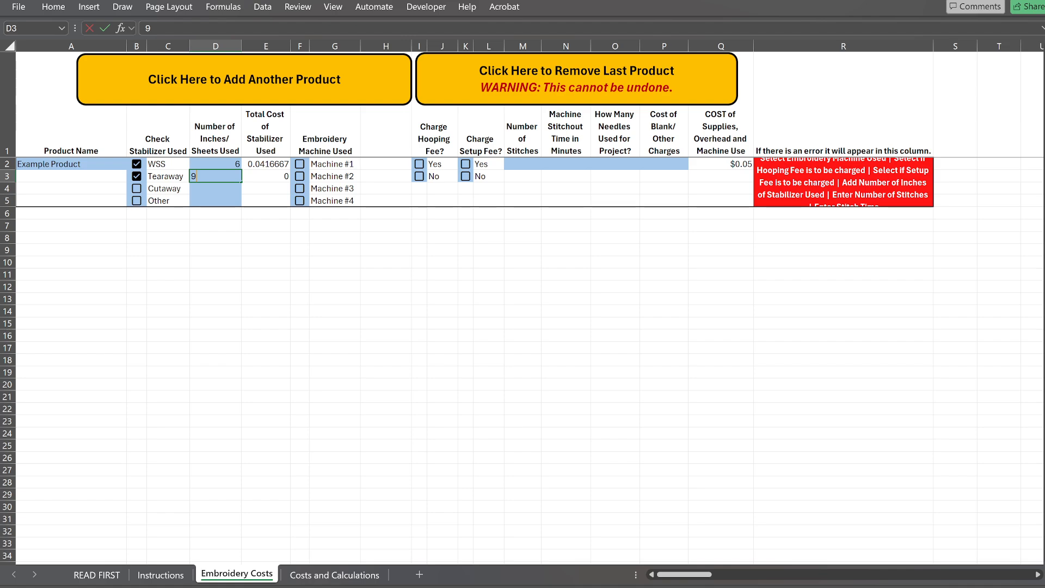
key(Tab)
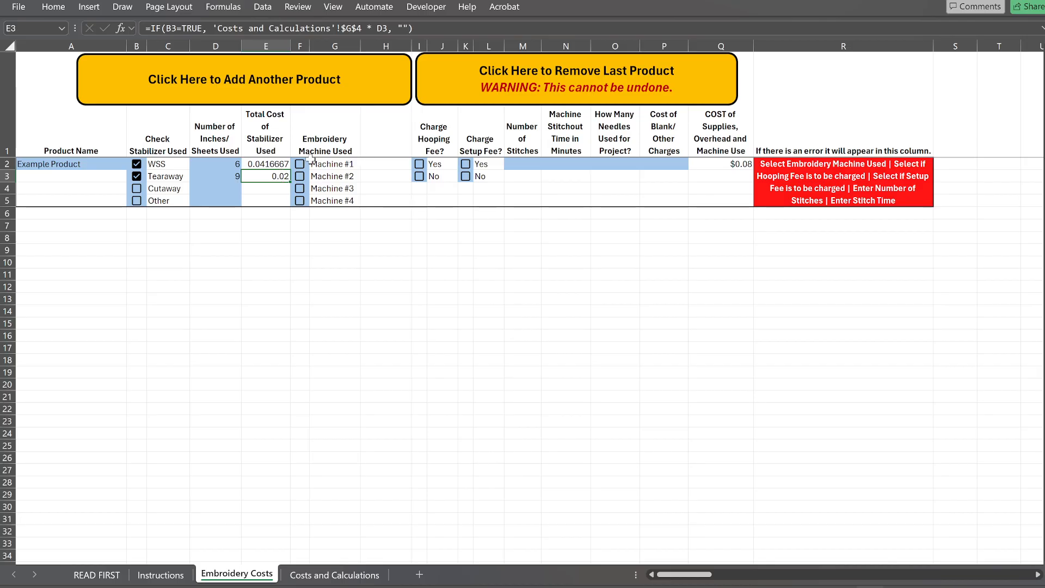
Choose Machine #1 for the Example Product and mark No for both the hooping fee and the setup fee
click(300, 164)
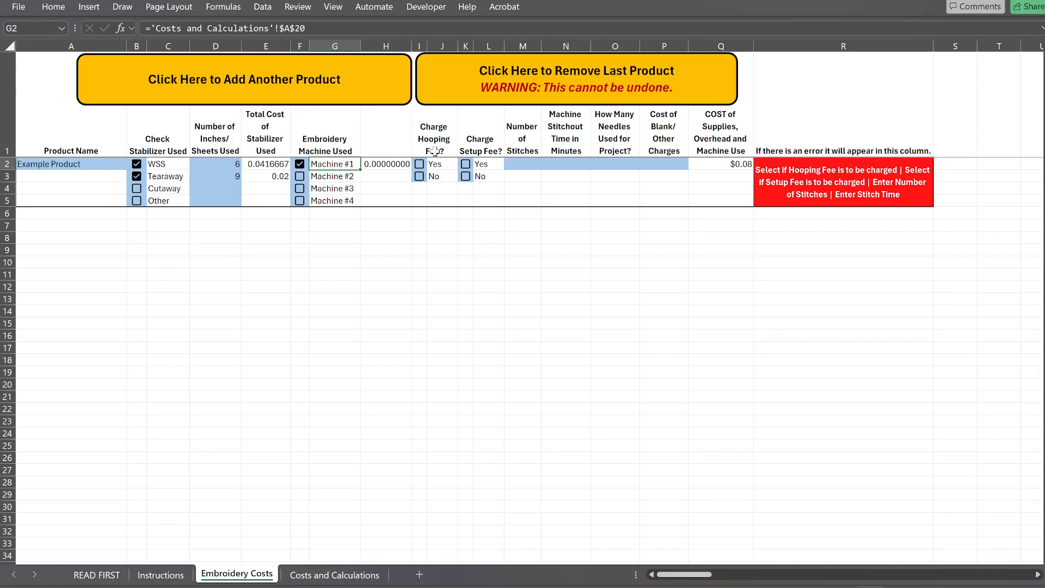
click(418, 176)
click(462, 180)
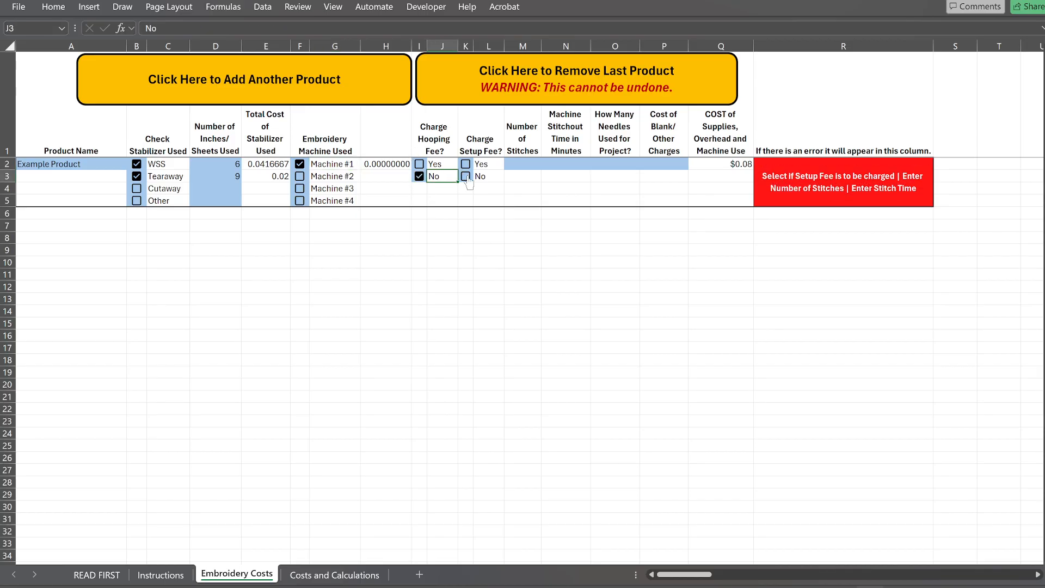
click(466, 179)
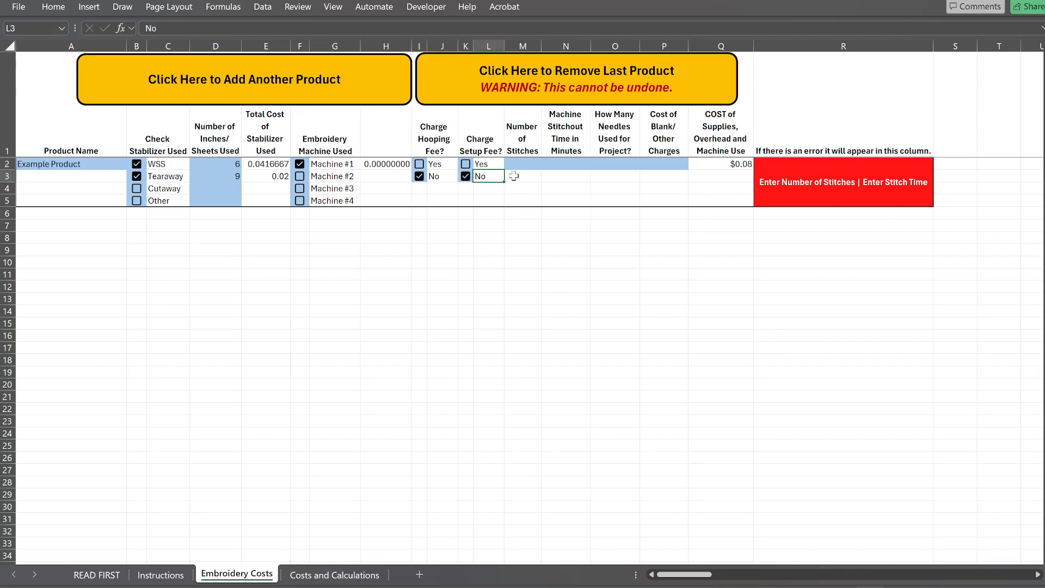
Clear the Example Product's setup fee and hooping fee No boxes and mark both again
click(466, 178)
click(418, 176)
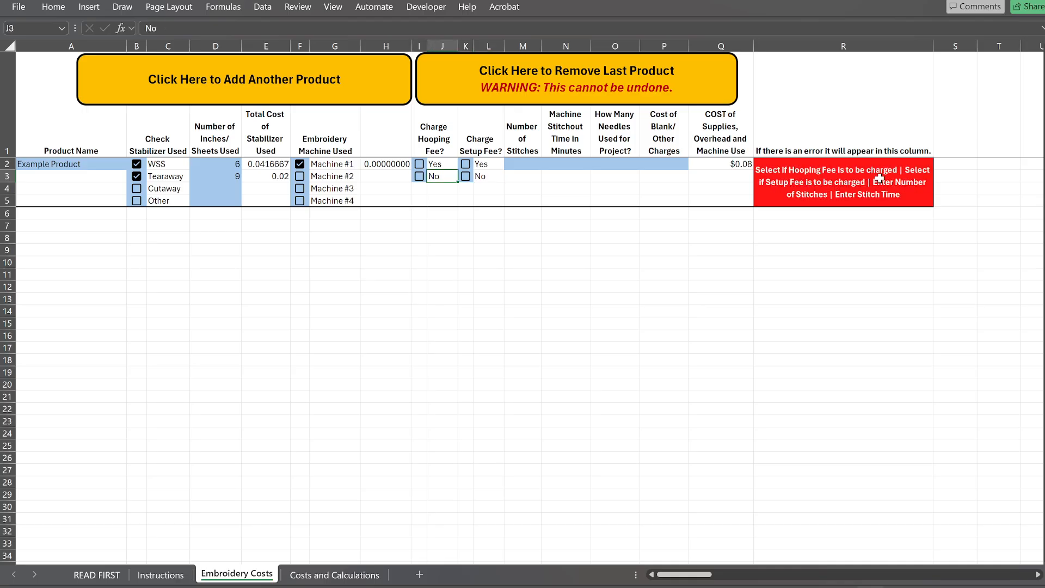
click(418, 176)
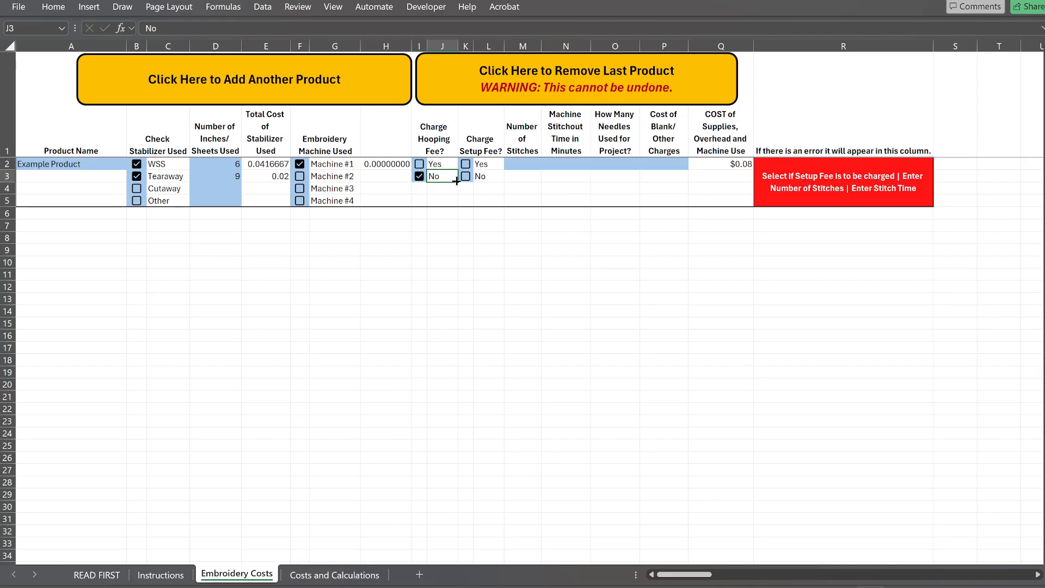
click(466, 179)
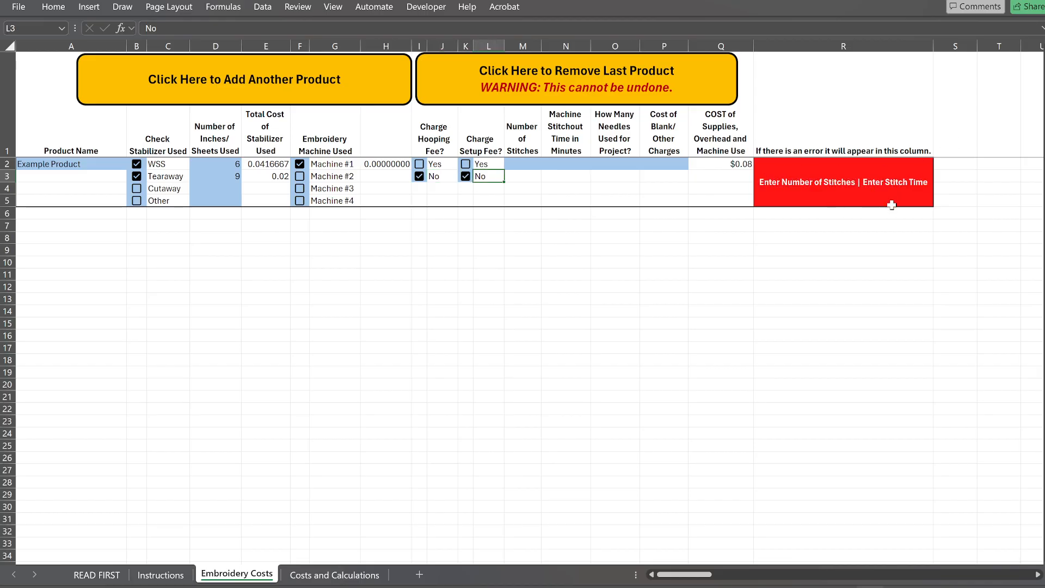
Enter 12548 stitches and a machine stitchout time of 29 minutes for the Example Product
click(531, 164)
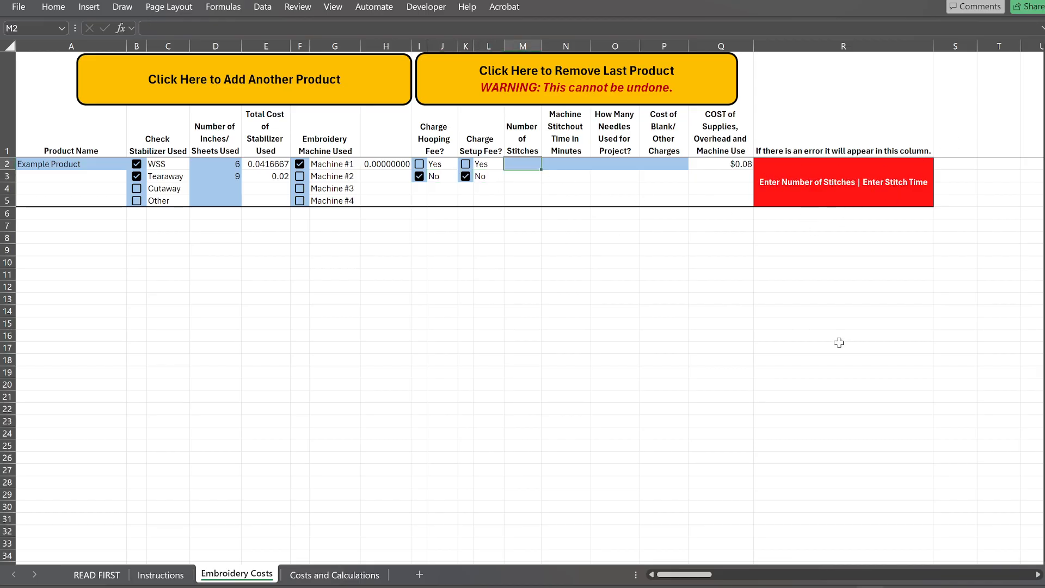
text(12548)
click(555, 165)
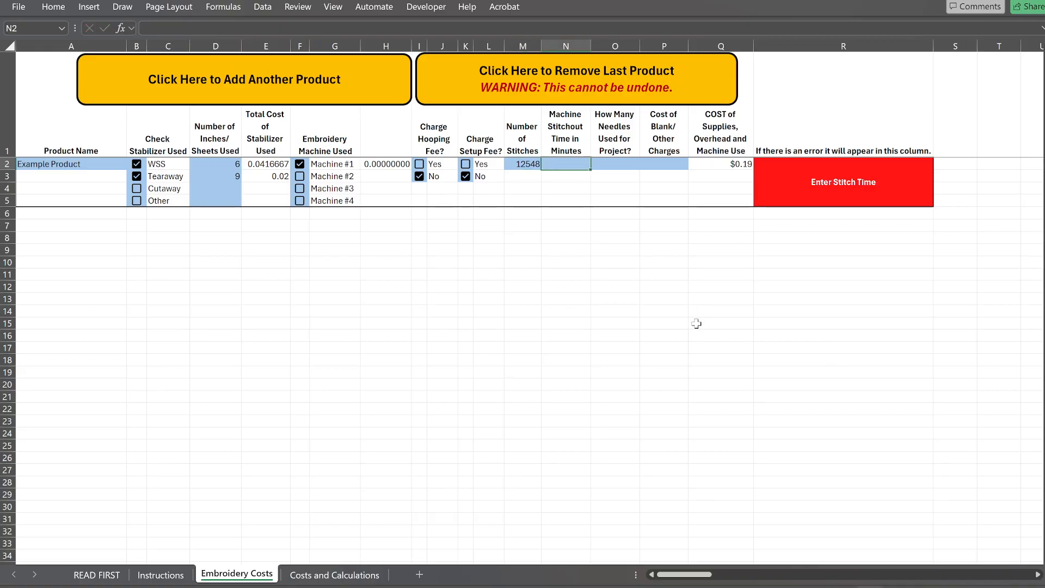
text(29)
Set the Example Product's needles used to 1 and its cost of blank/other charges to 2.5
click(625, 164)
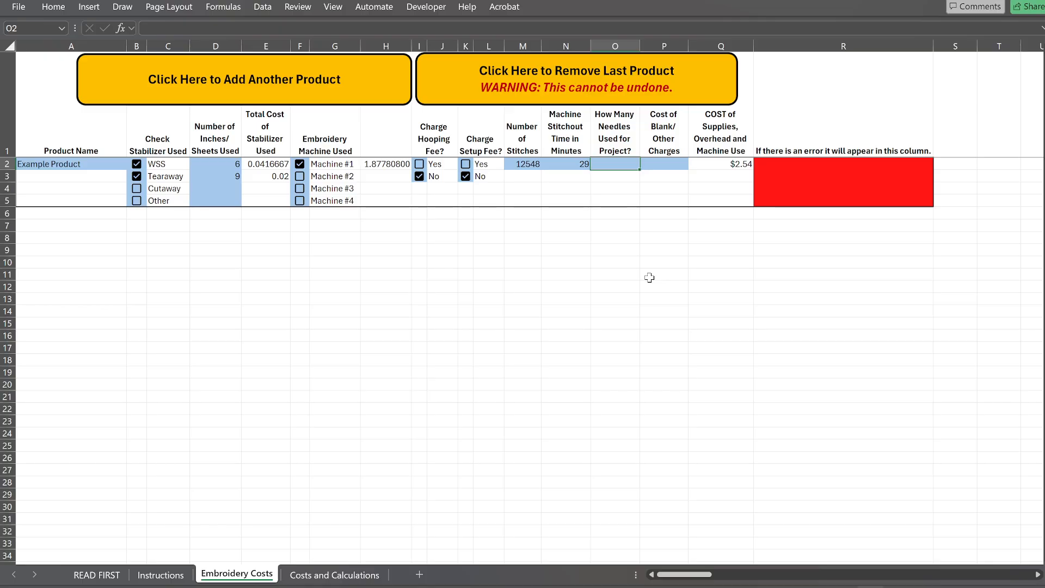
text(1)
key(Tab)
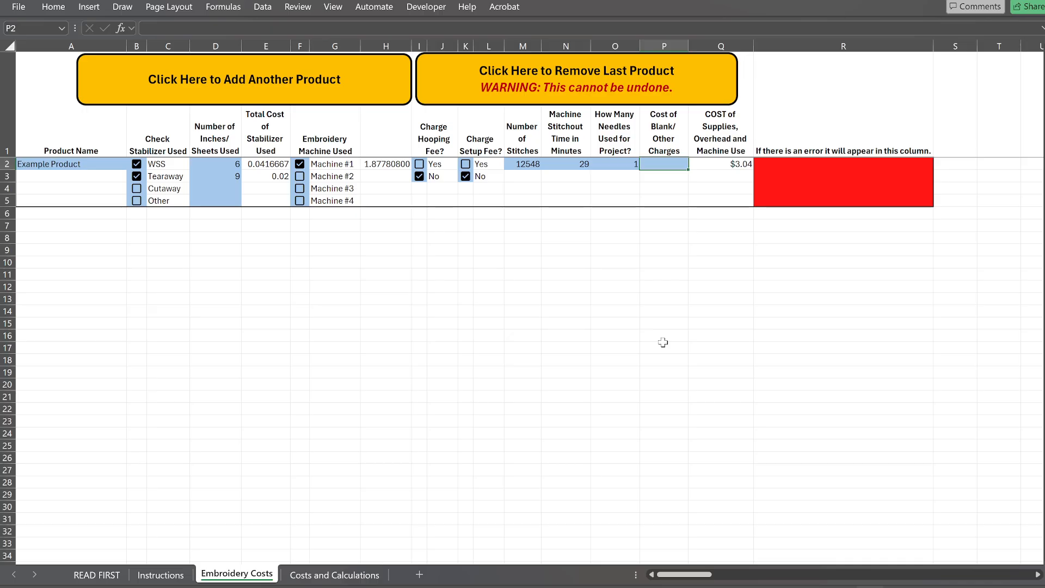
text(2.5)
key(Tab)
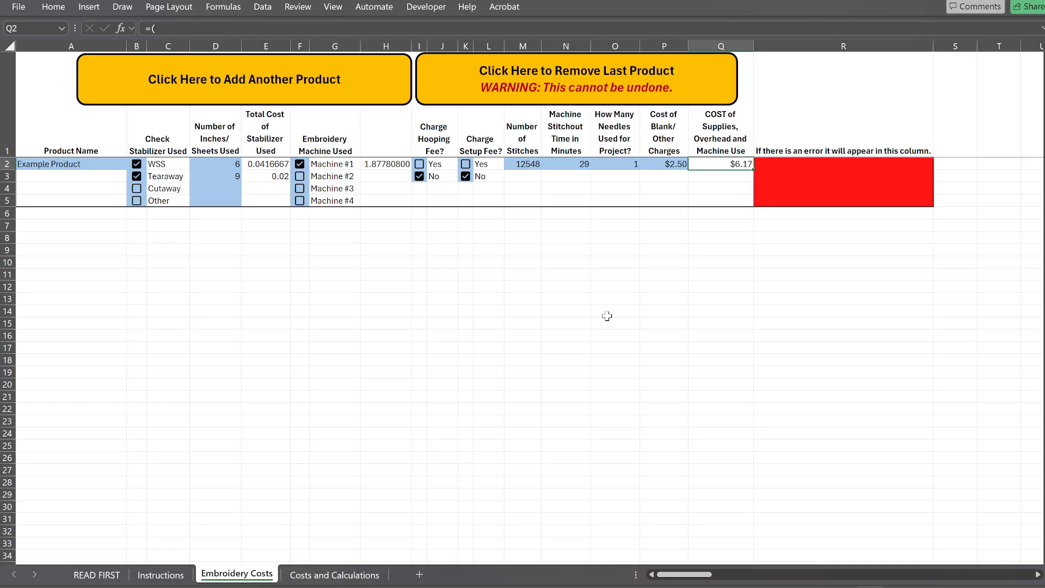
click(576, 167)
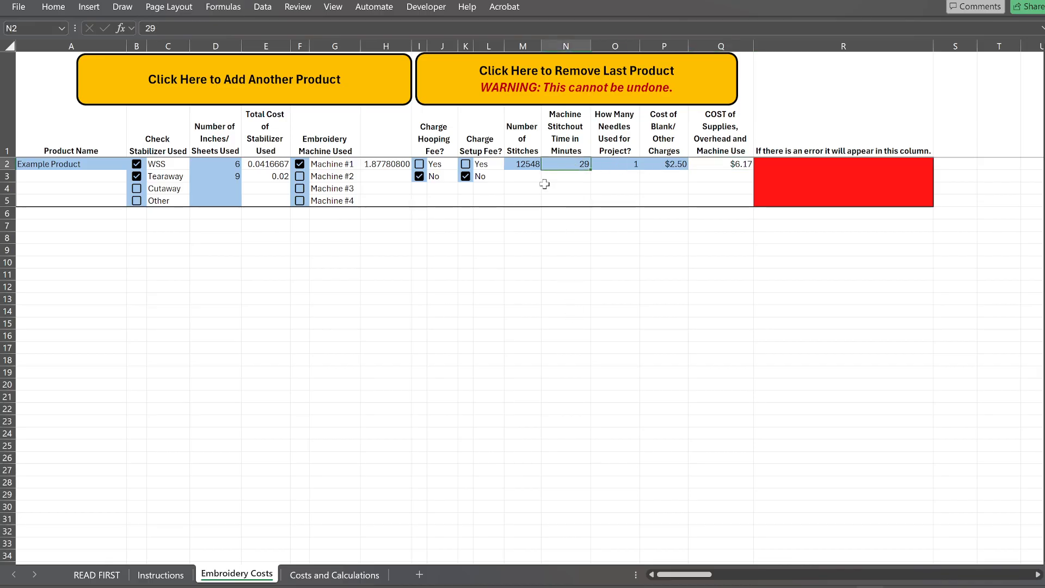
click(529, 166)
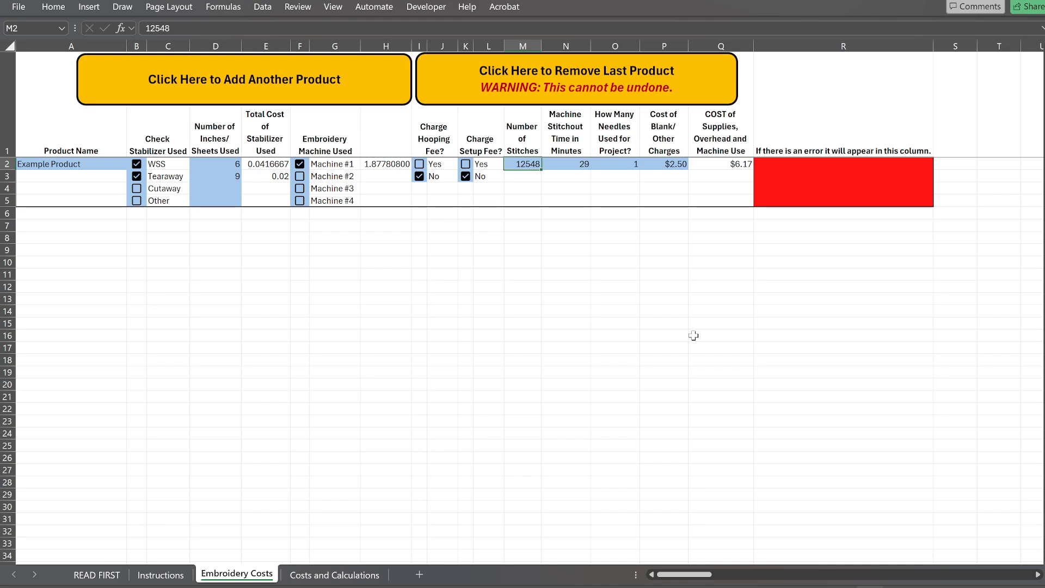
click(676, 162)
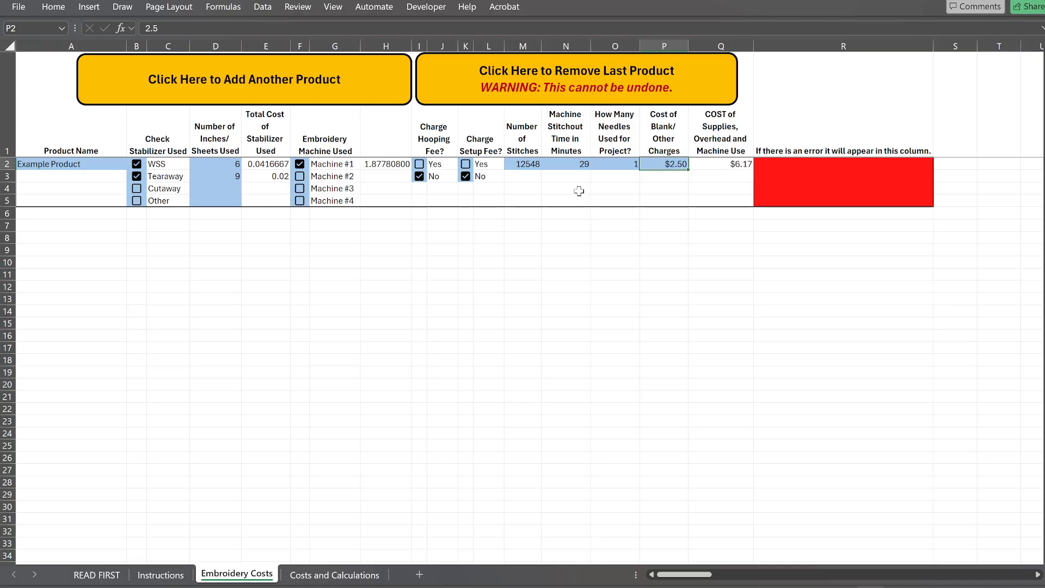
click(579, 163)
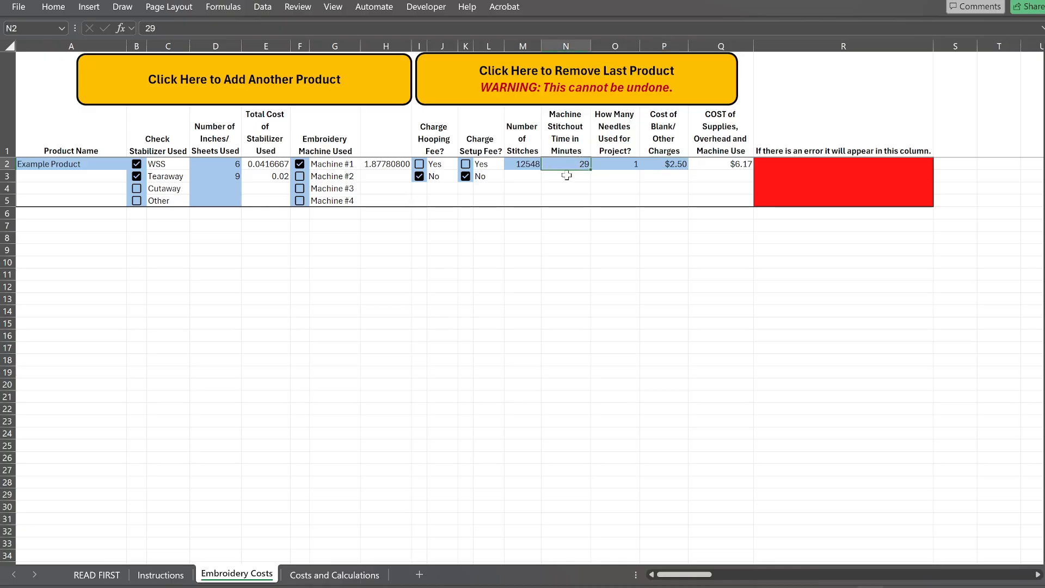
click(524, 165)
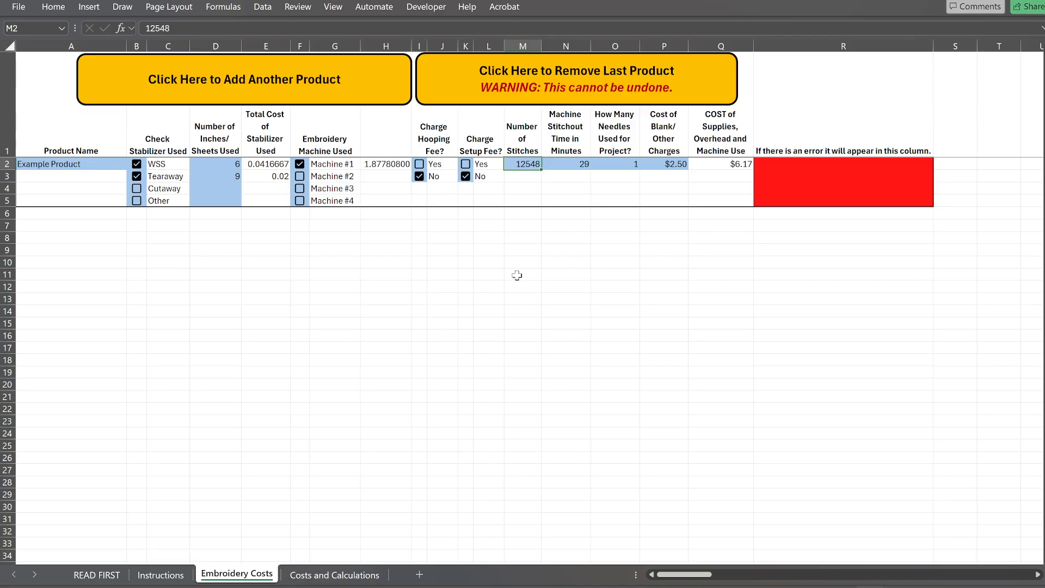
click(574, 164)
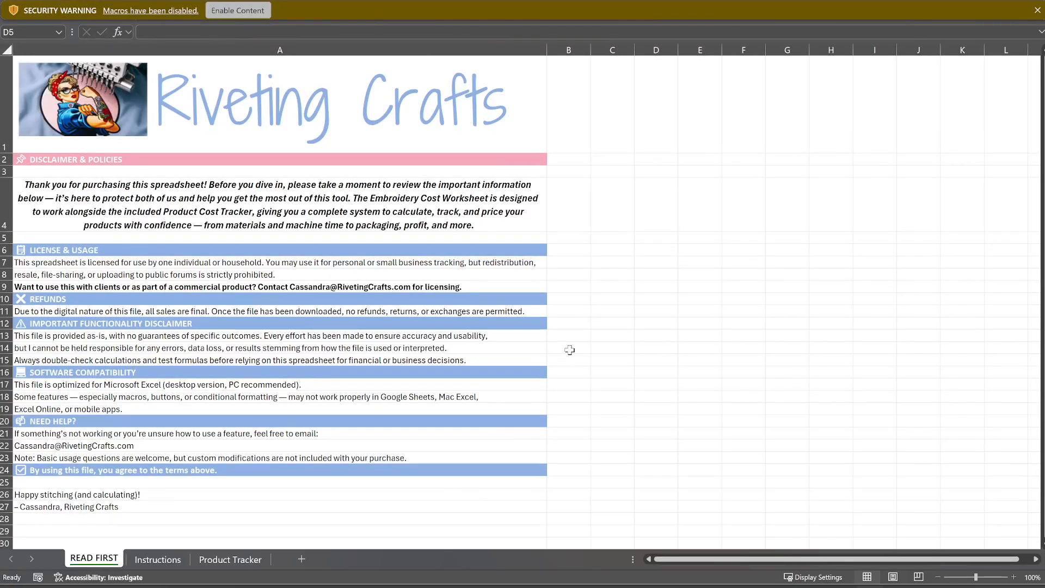
In the Product Cost Tracker workbook, enable the macros and go through the Instructions sheet to the Product Tracker sheet
click(238, 10)
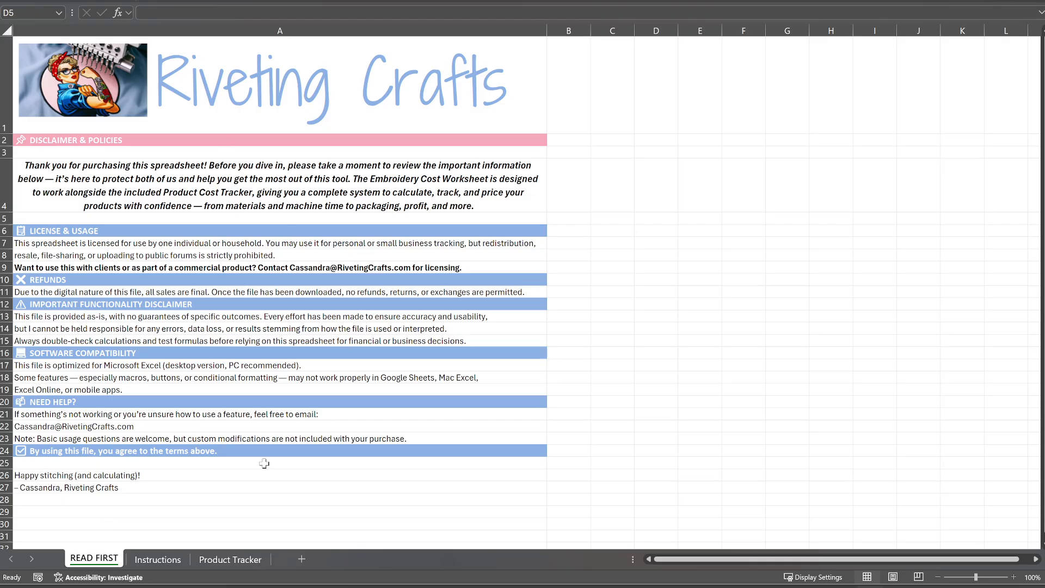
click(158, 559)
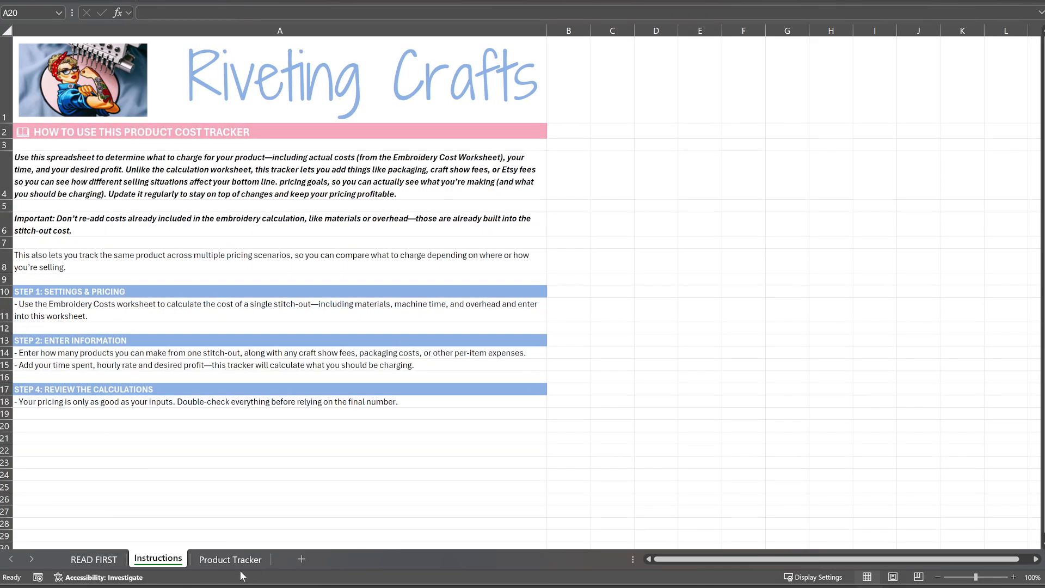
click(218, 559)
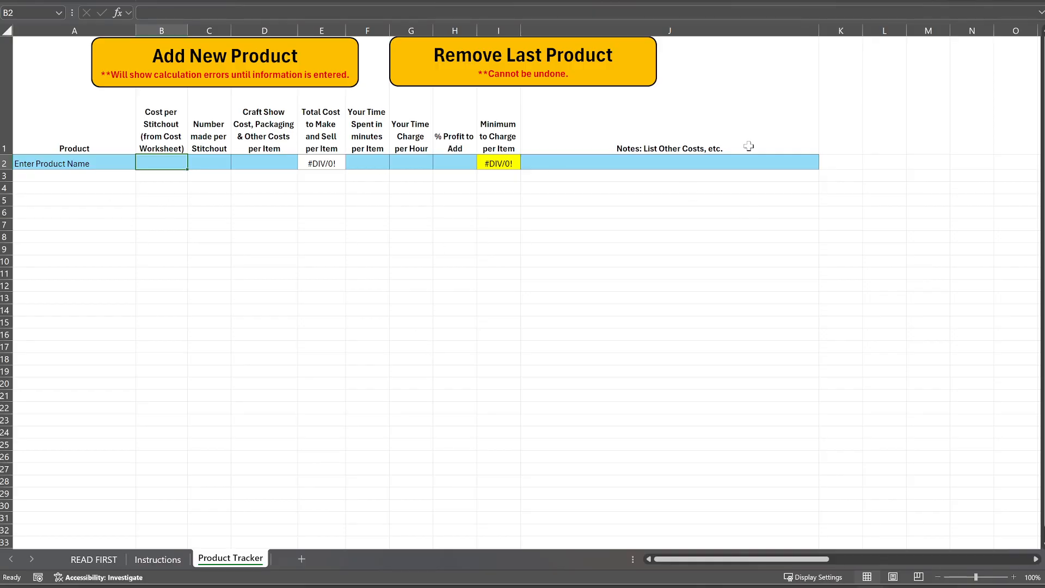
Name the first product in the Product Tracker "Demons Towel"
click(71, 159)
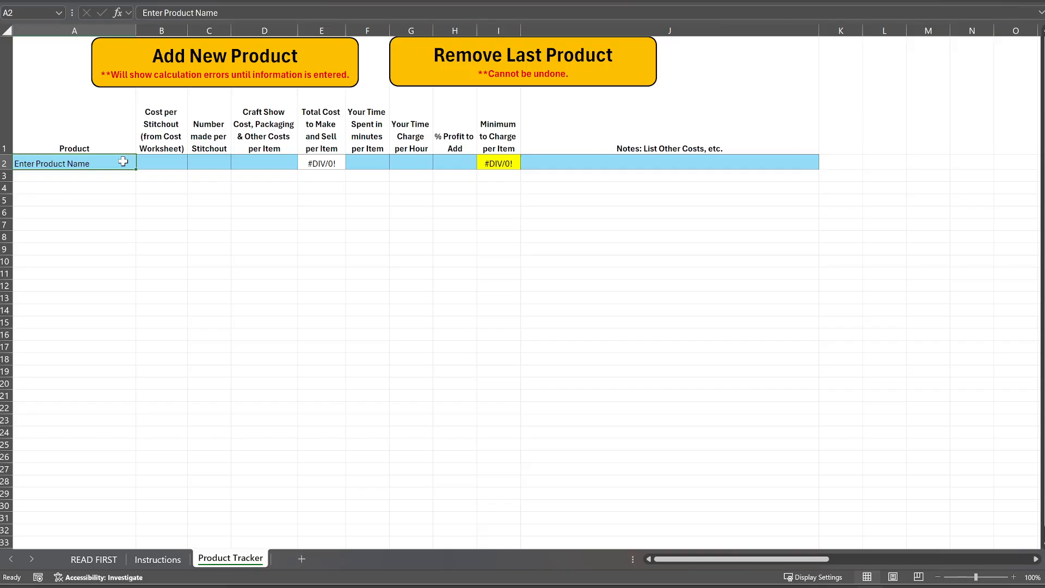
text(Demons)
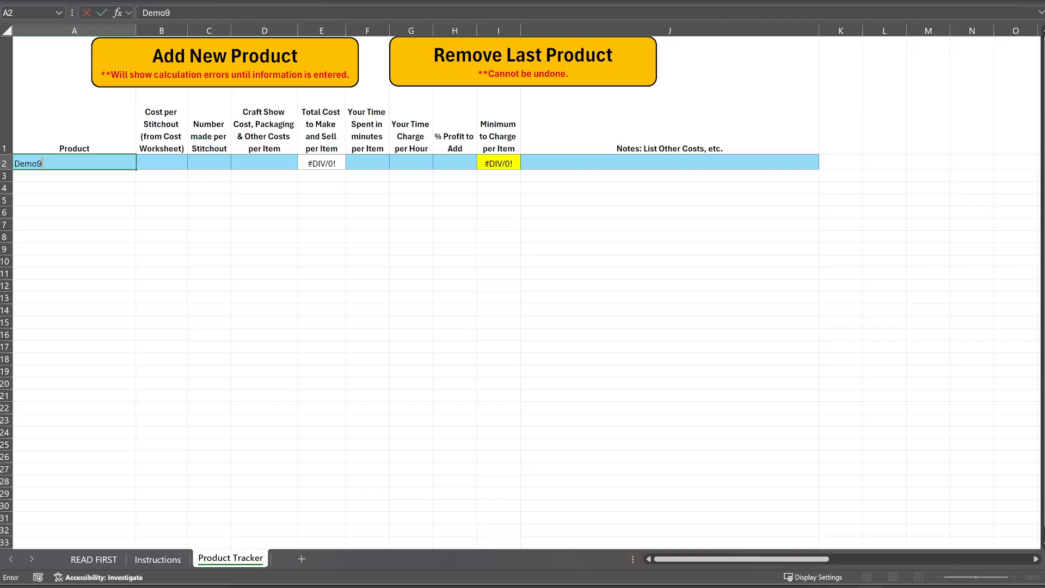
text( Towel)
click(146, 165)
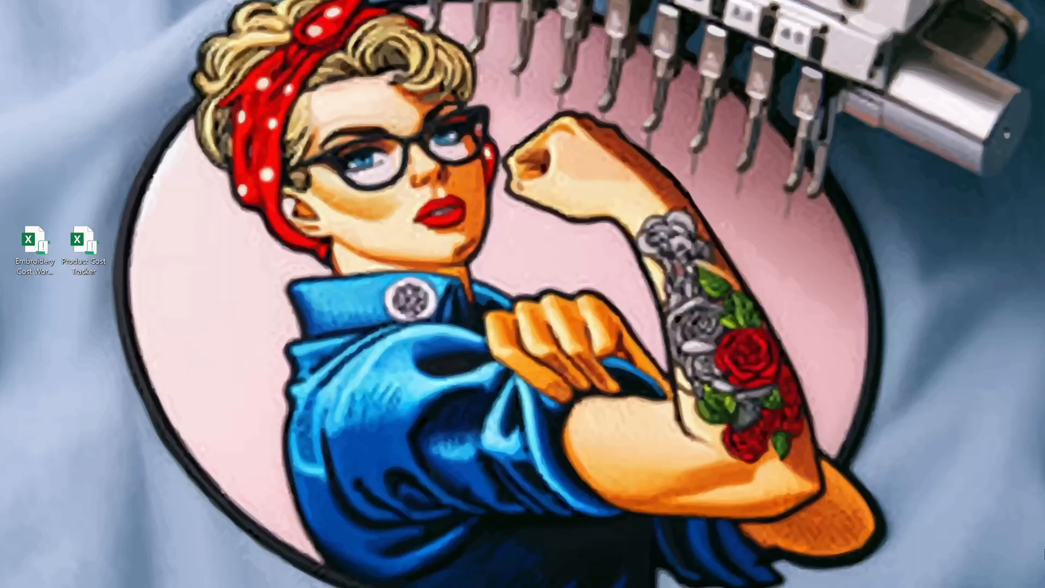
Check the product's cost in the Embroidery Cost Worksheet and enter 6.17 as the Demons Towel's cost per stitchout in the Product Cost Tracker
mouse_move(932, 573)
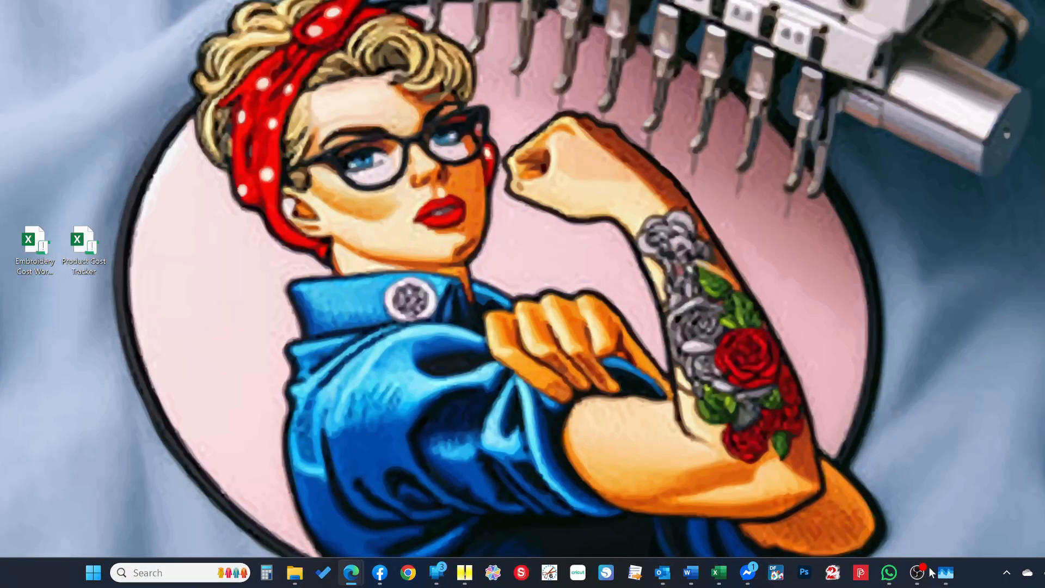
key(alt+Tab)
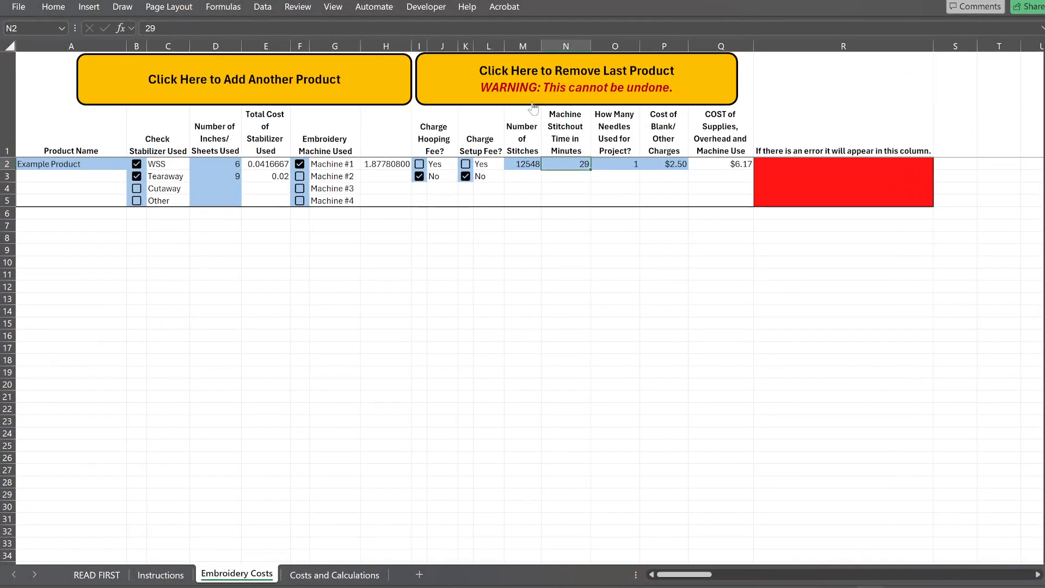
key(alt+Tab)
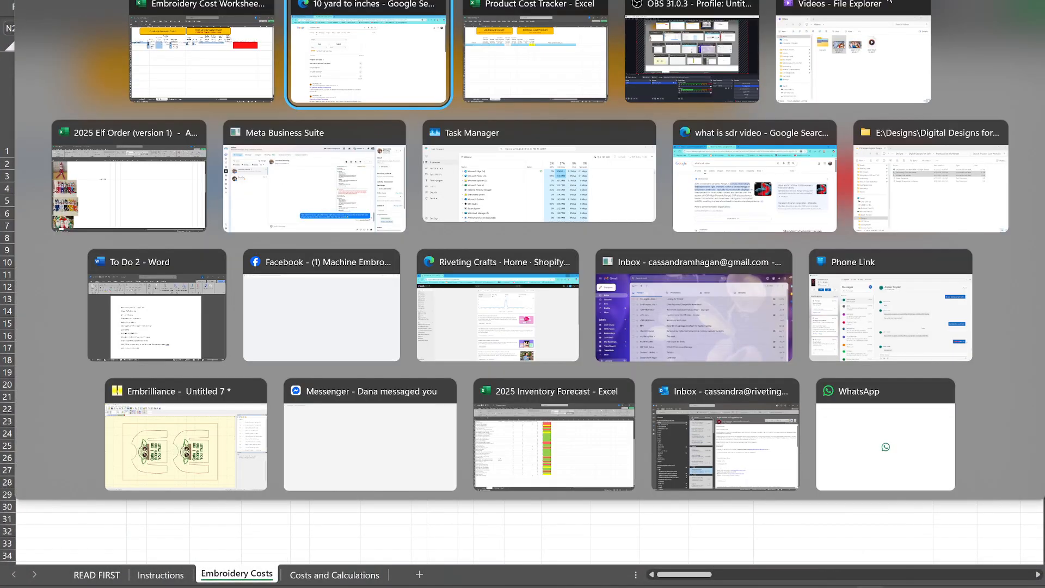
click(596, 57)
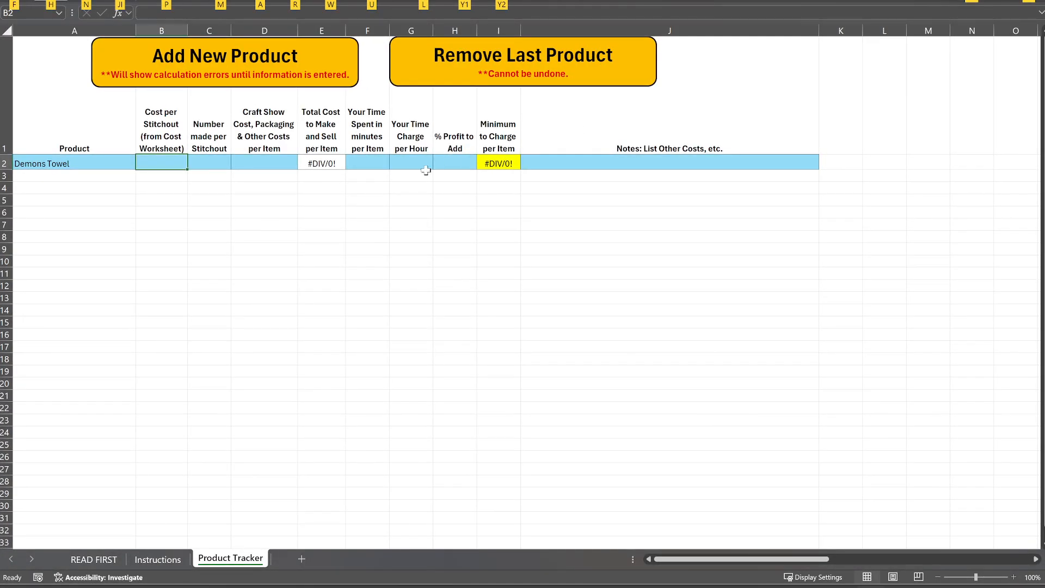
key(Escape)
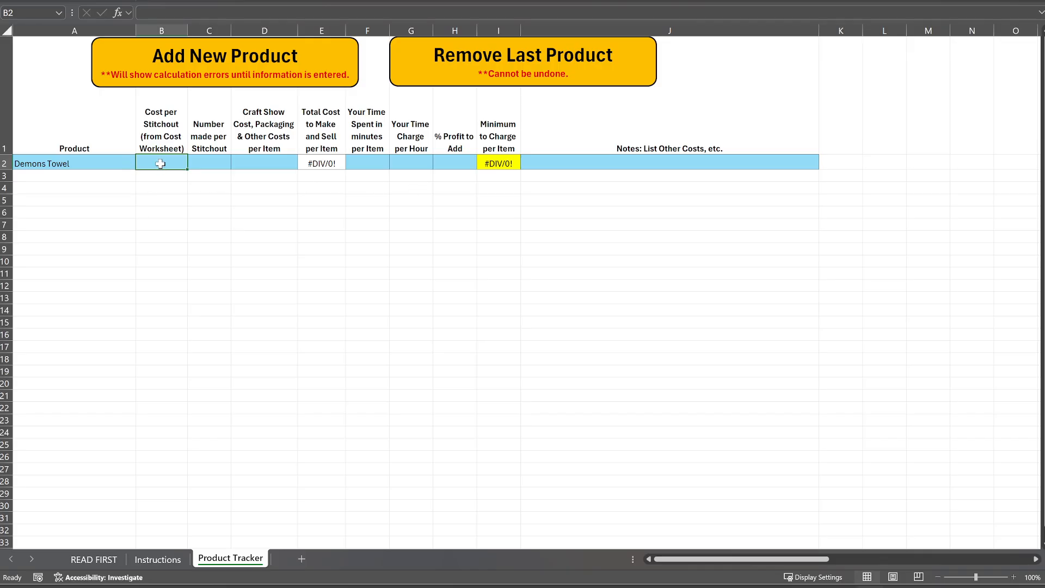
text(6.17)
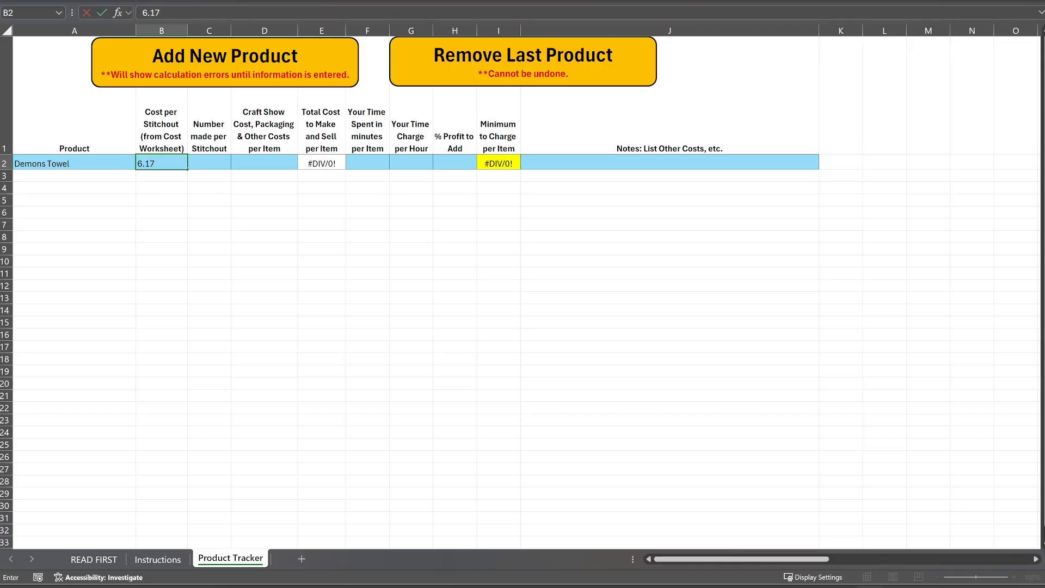
click(211, 160)
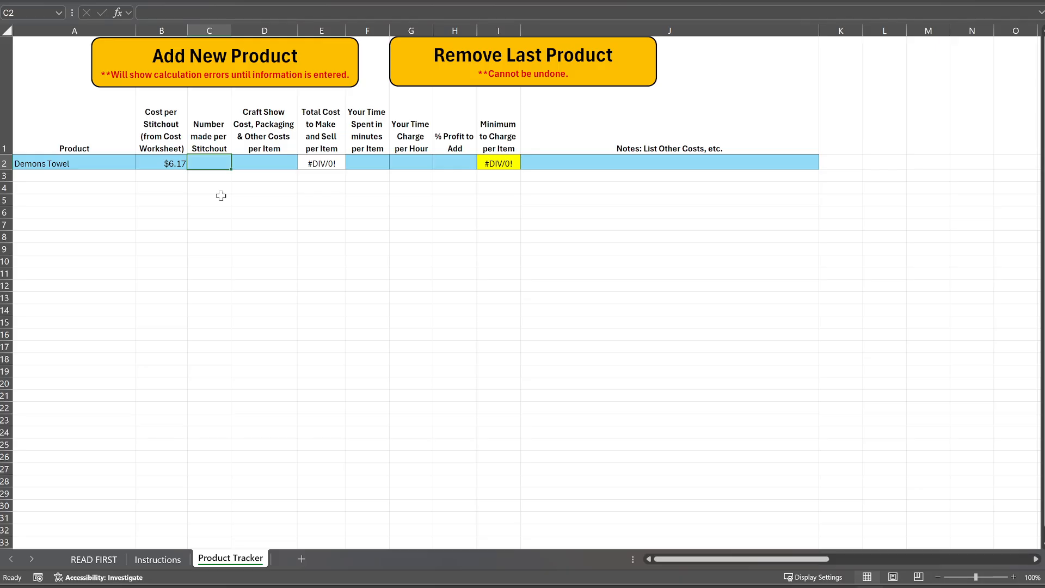
Set the Demons Towel's number made per stitchout to 1 and its craft show, packaging and other costs per item to 2
text(1)
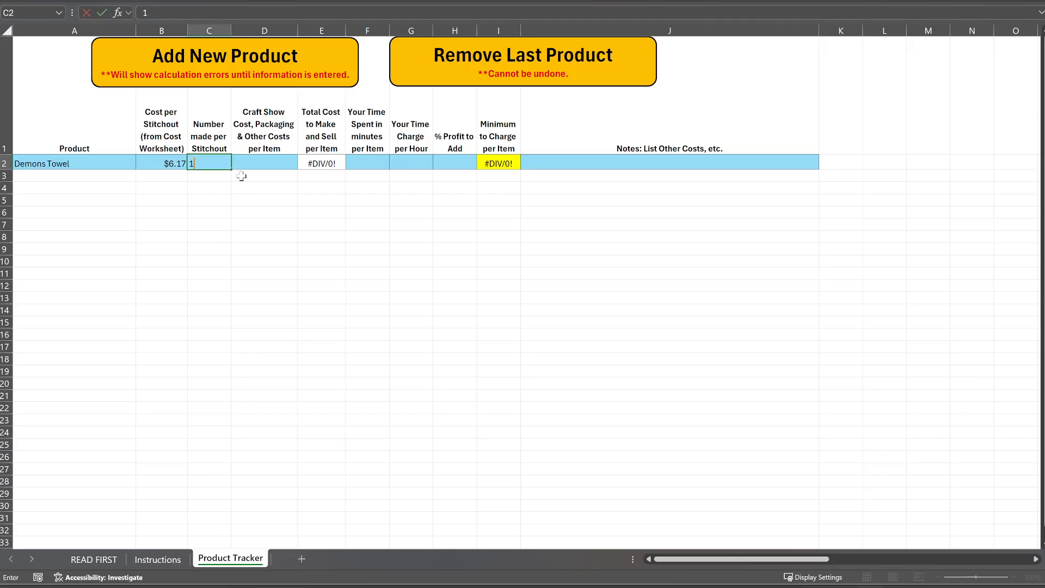
key(Tab)
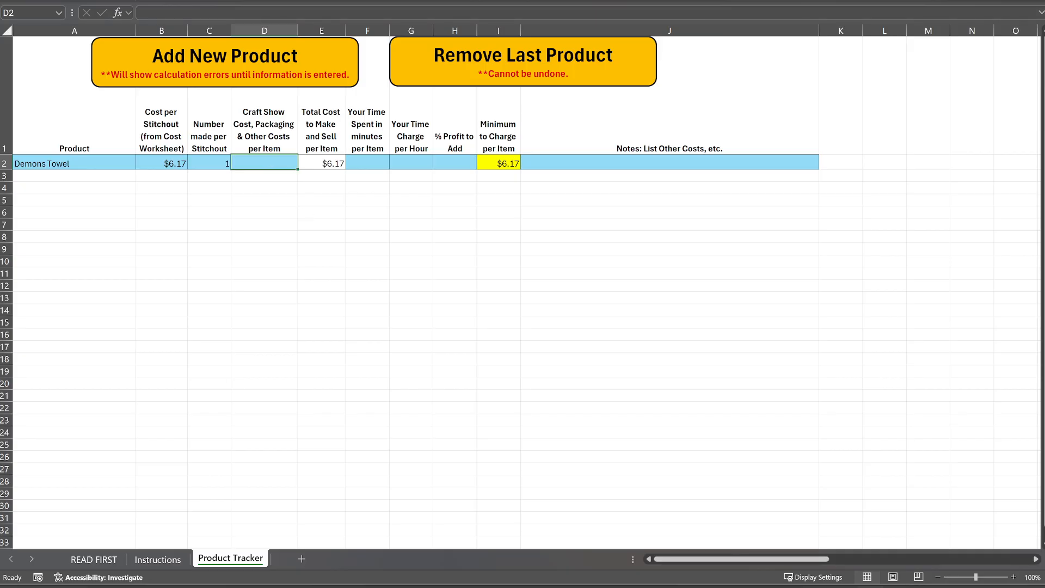
click(267, 572)
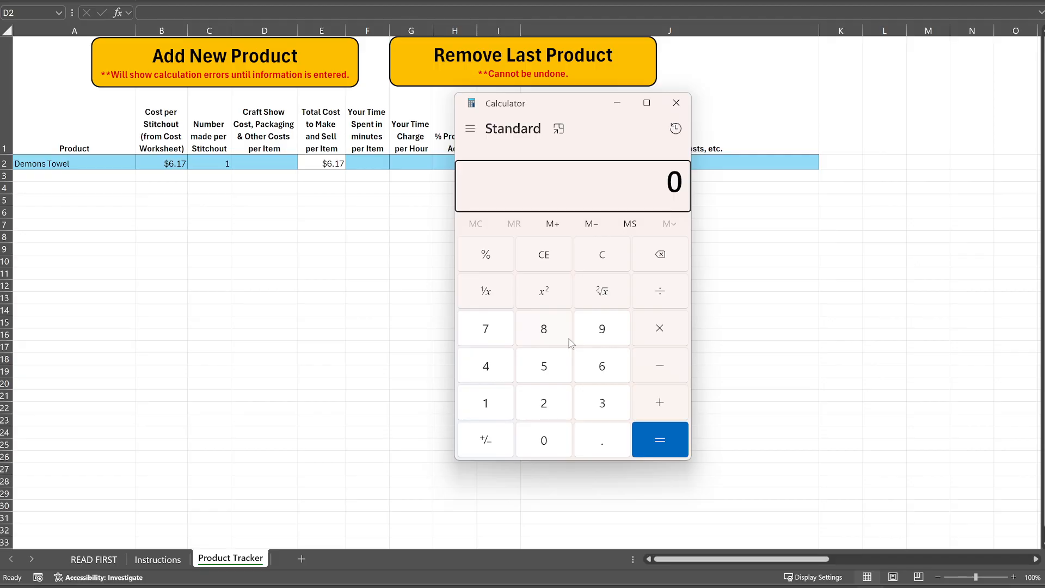
drag(576, 106, 0, 128)
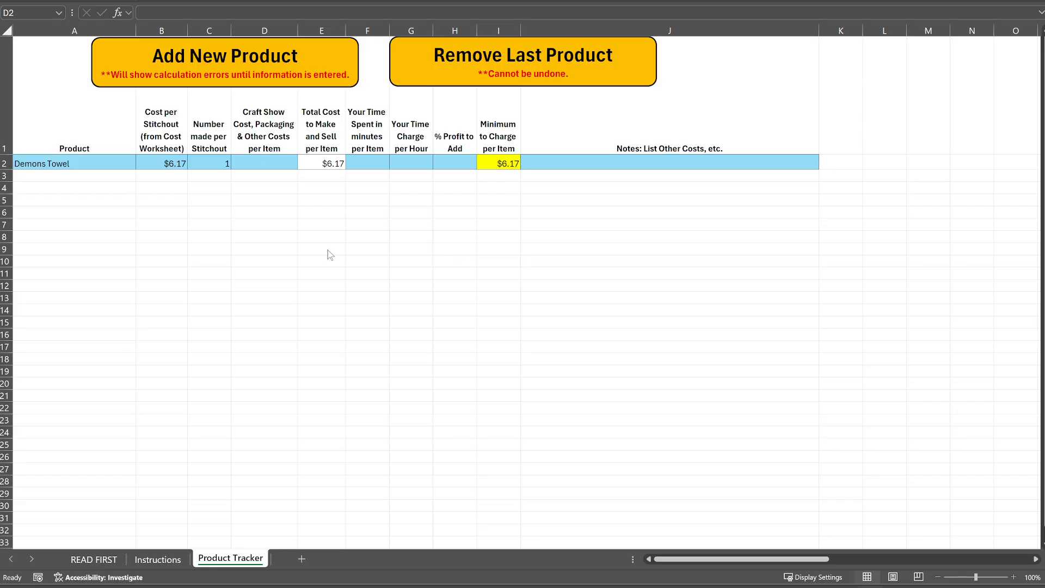
click(250, 163)
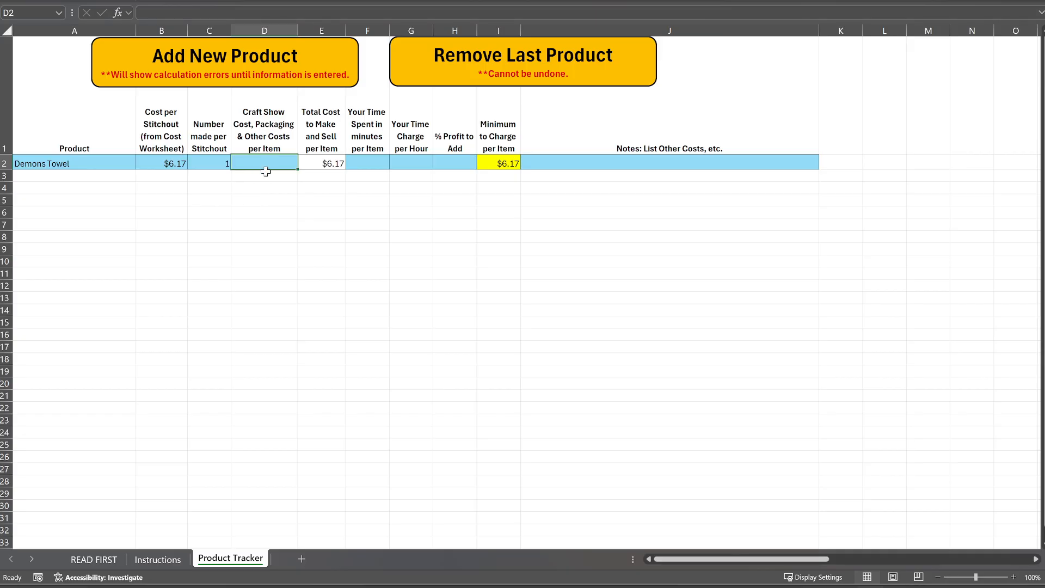
text(2)
key(Tab)
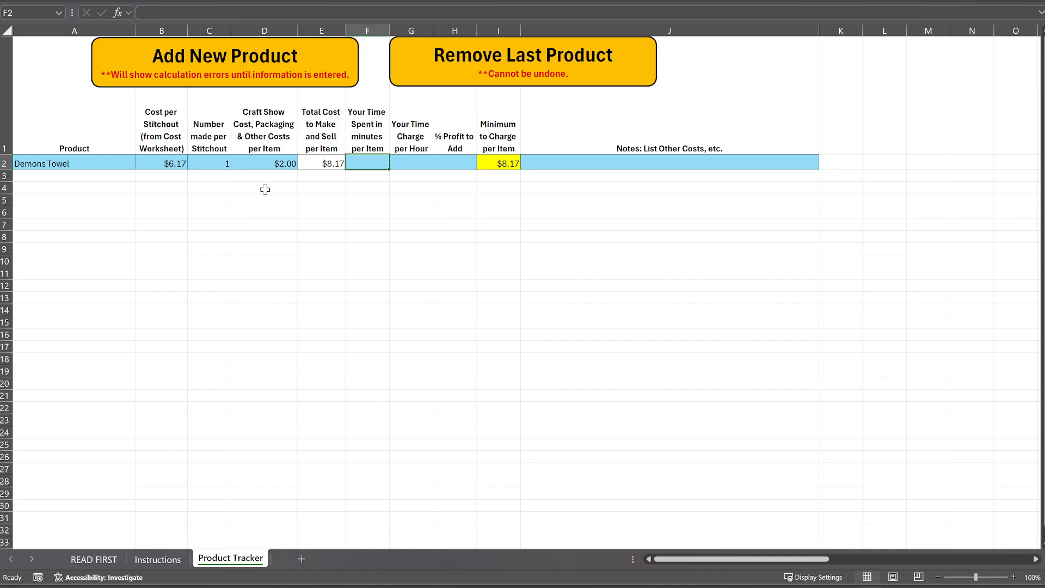
click(269, 166)
click(611, 162)
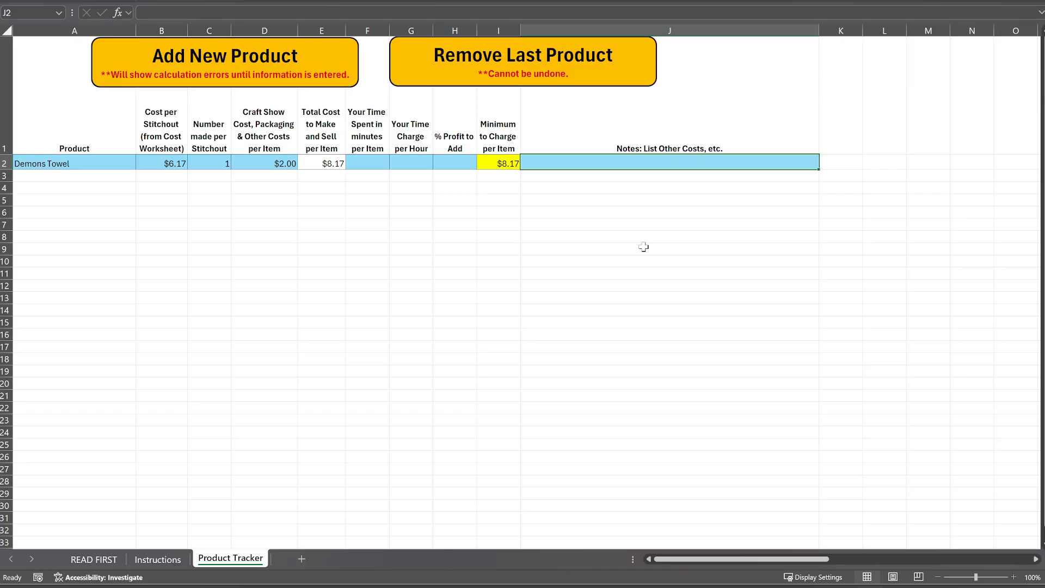
click(246, 166)
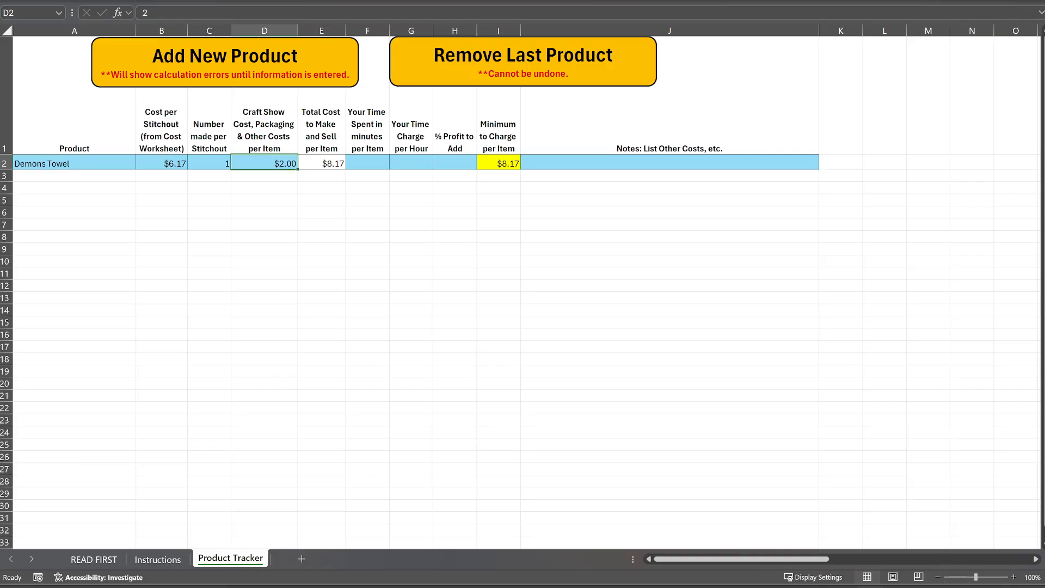
click(48, 160)
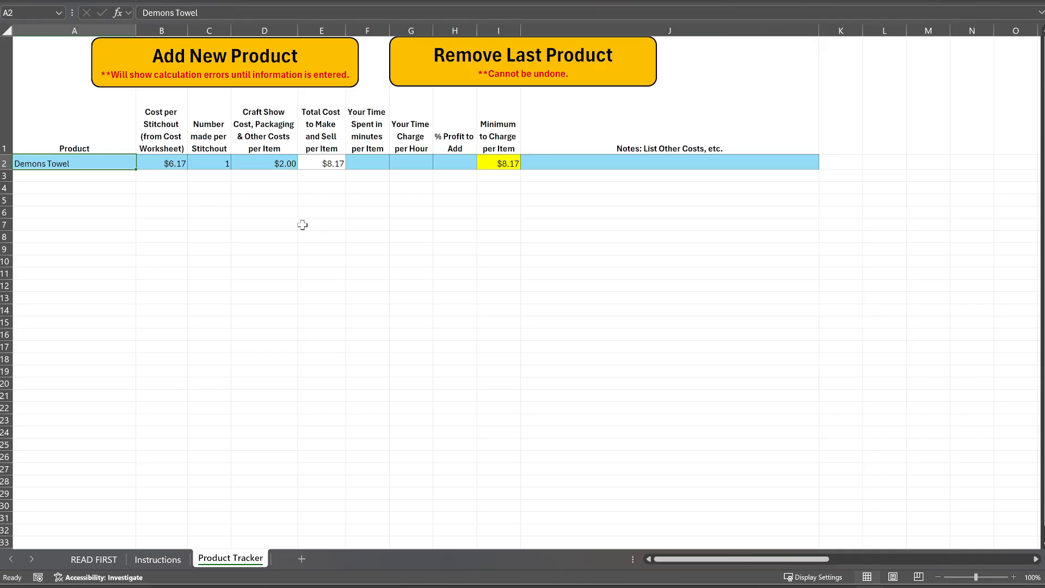
Set the time spent on each Demons Towel to 5 minutes
click(375, 163)
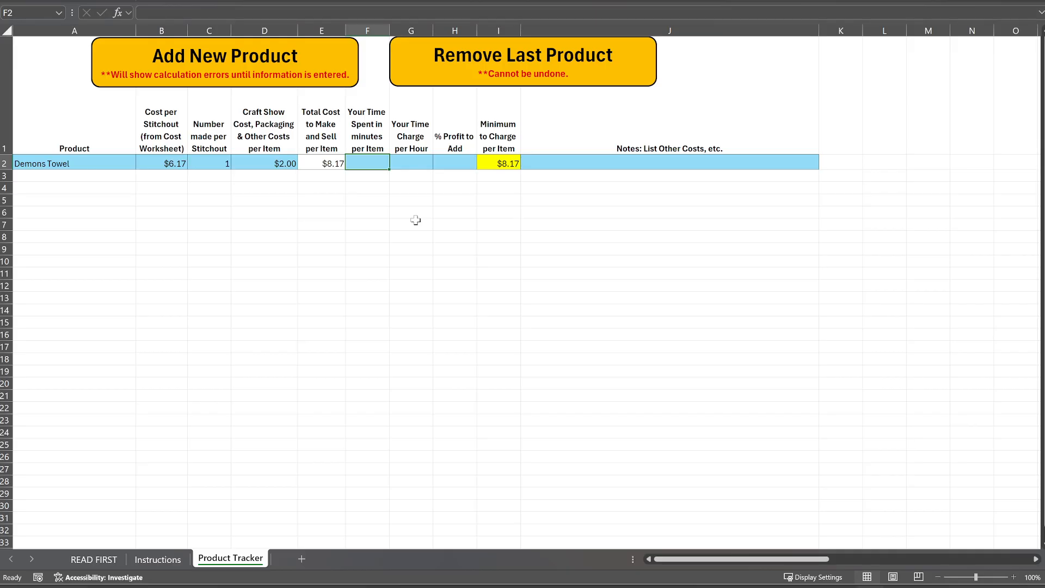
text(5)
key(Tab)
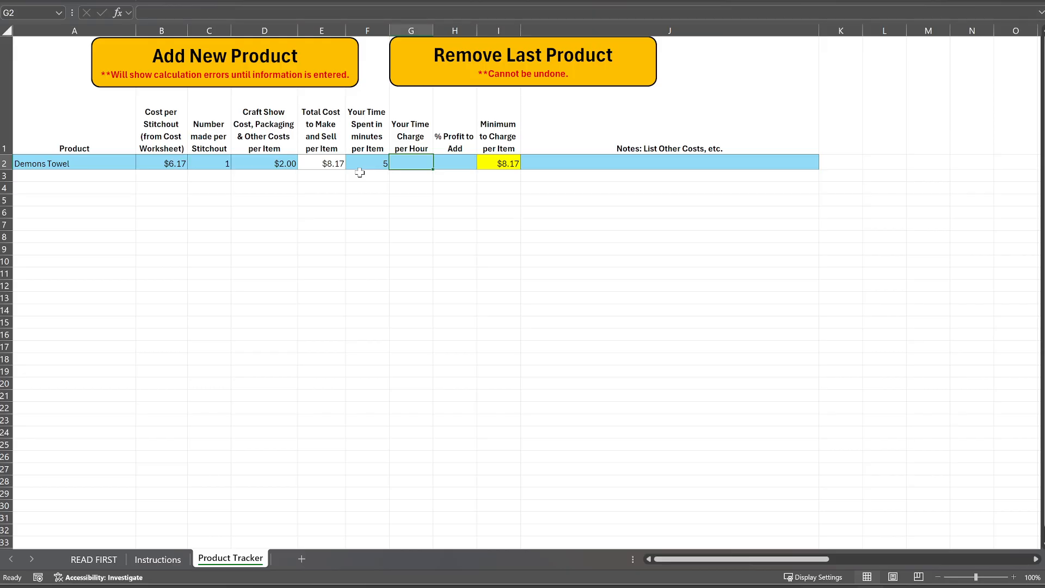
click(275, 161)
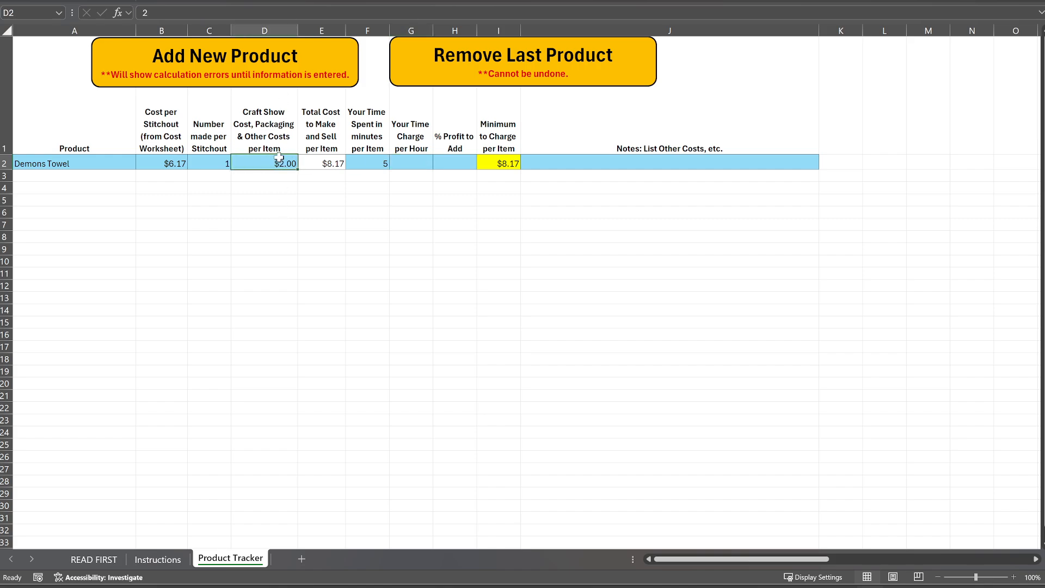
click(376, 162)
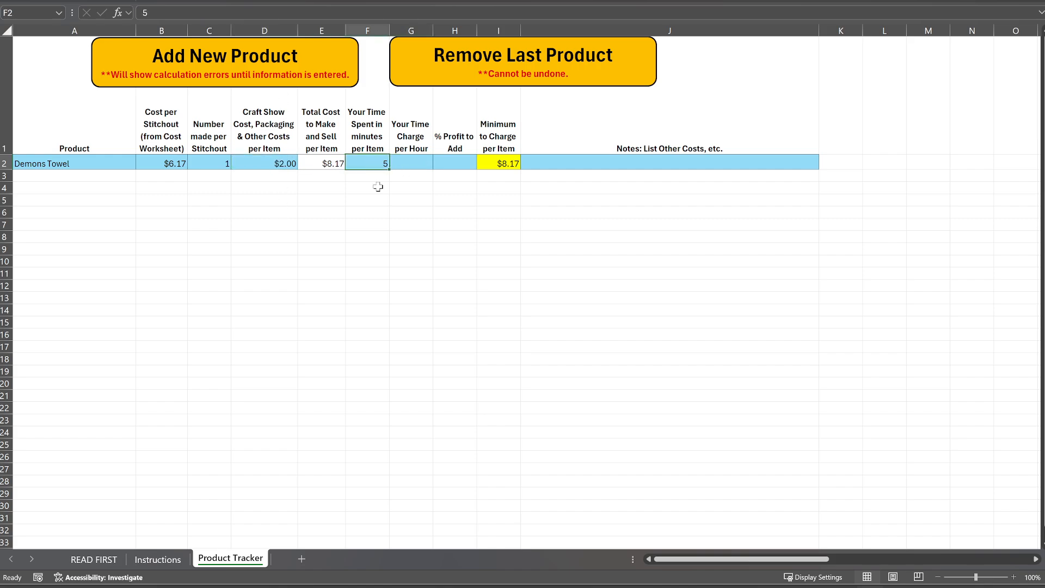
Set the Demons Towel's time charge per hour to 20 and its profit to add to 50%
click(416, 163)
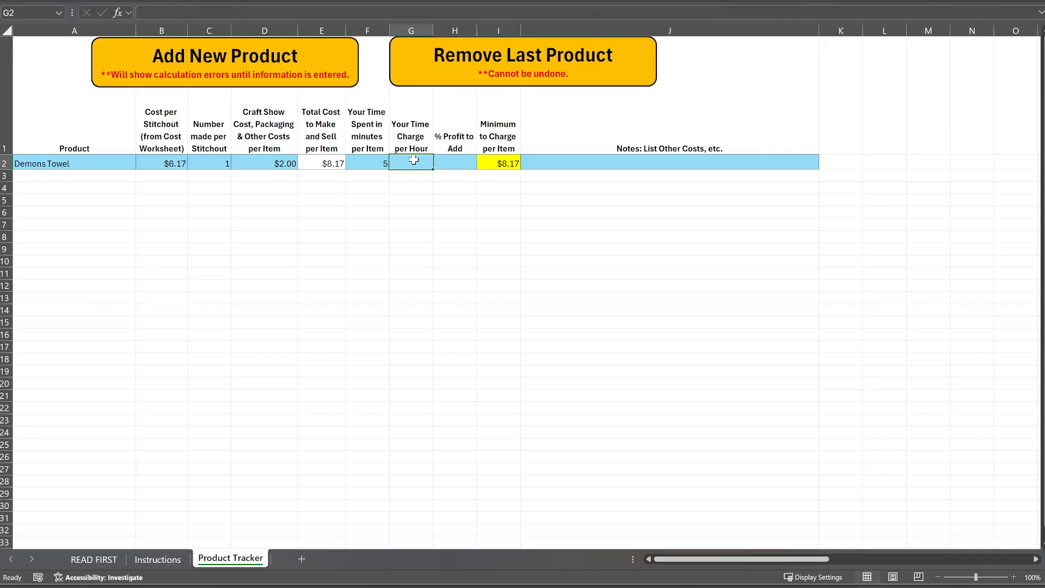
text(20)
key(Tab)
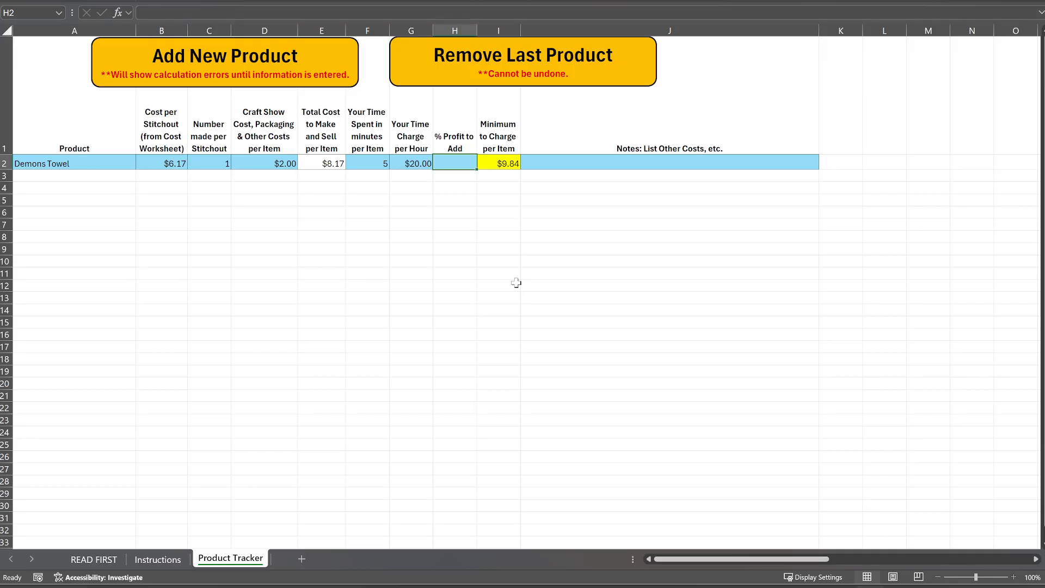
text(50)
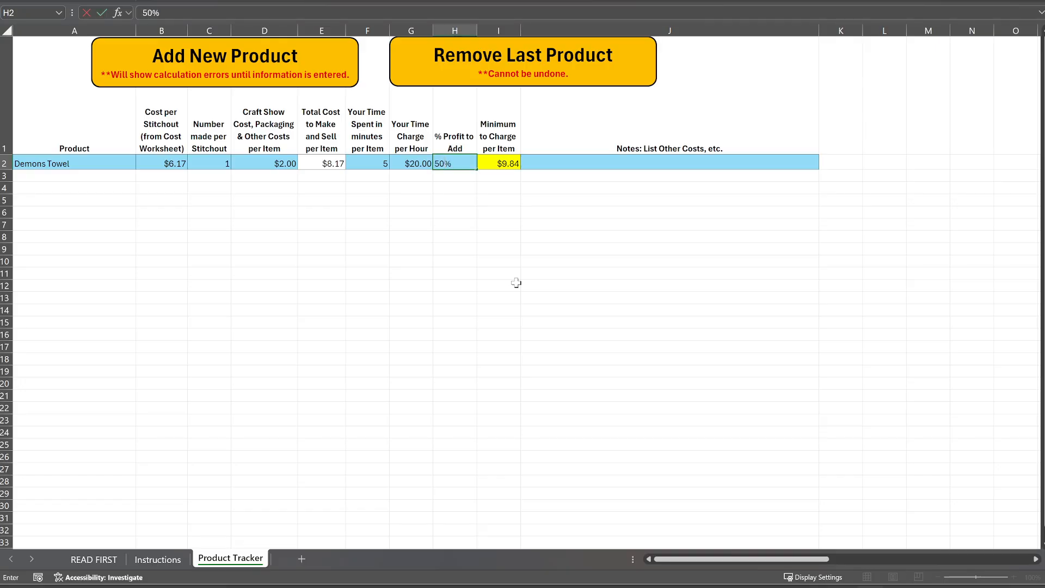
key(Tab)
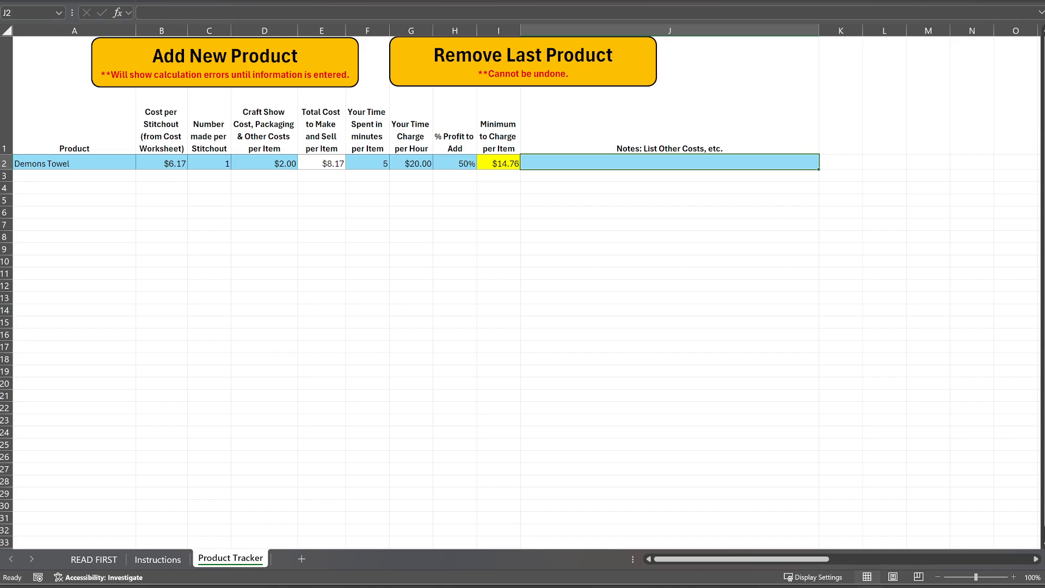
Search the Riveting Crafts web shop for "demon", check the Demons hand towel's listed price, and return to the Product Cost Tracker
key(alt+Tab)
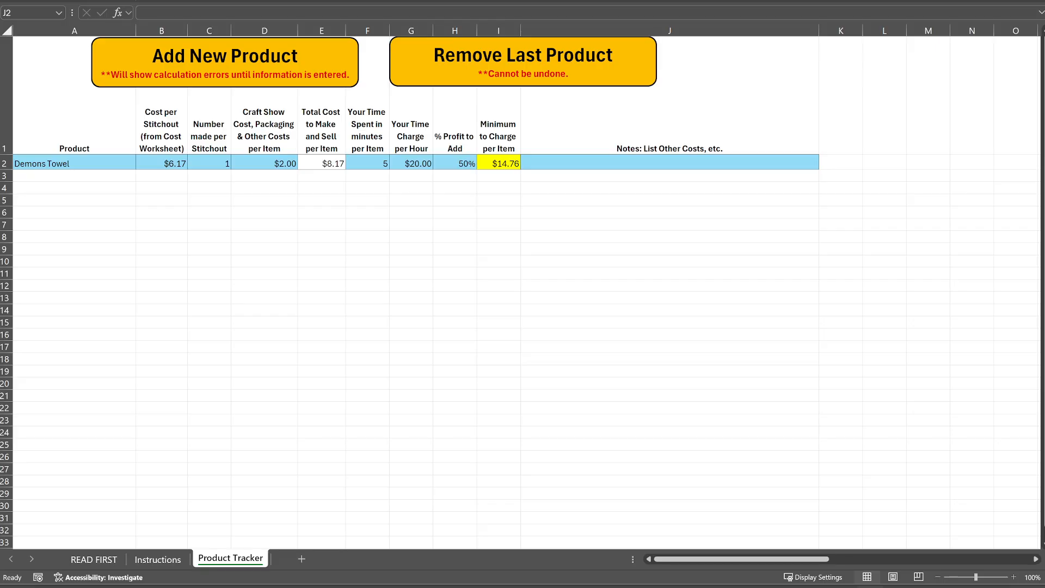
drag(1044, 0, 313, 0)
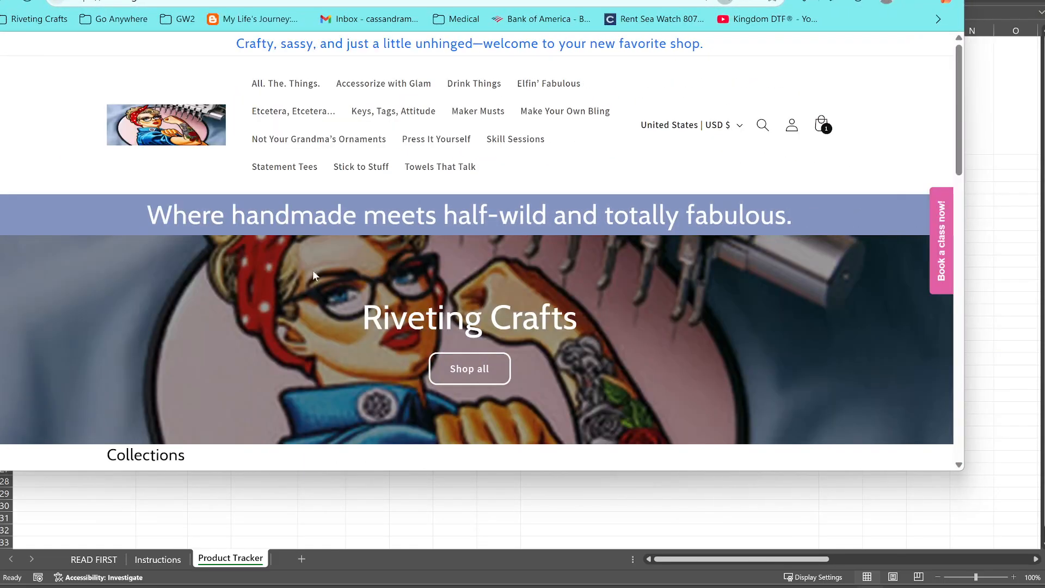
click(450, 167)
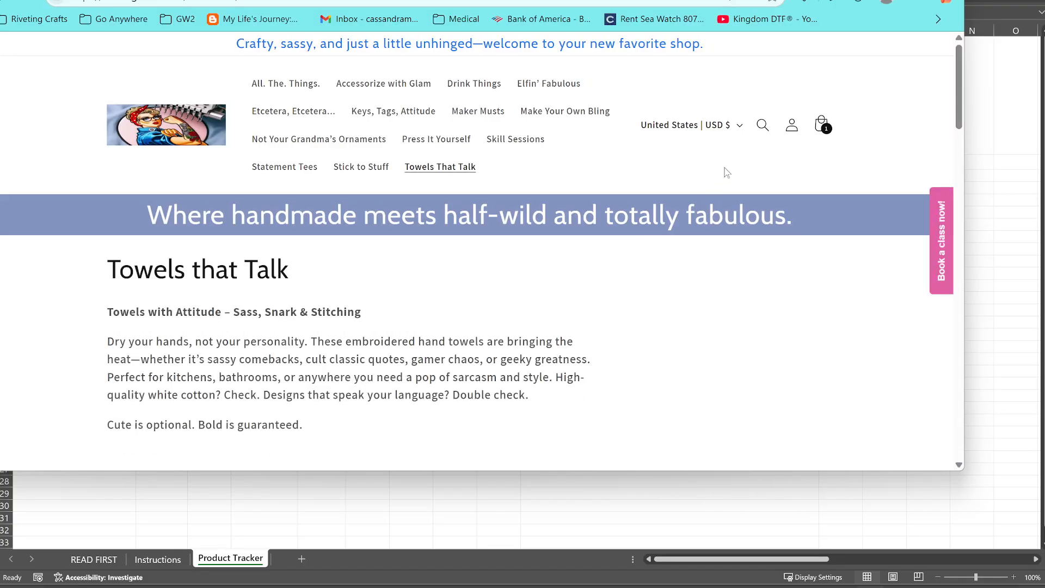
click(762, 124)
text(demon)
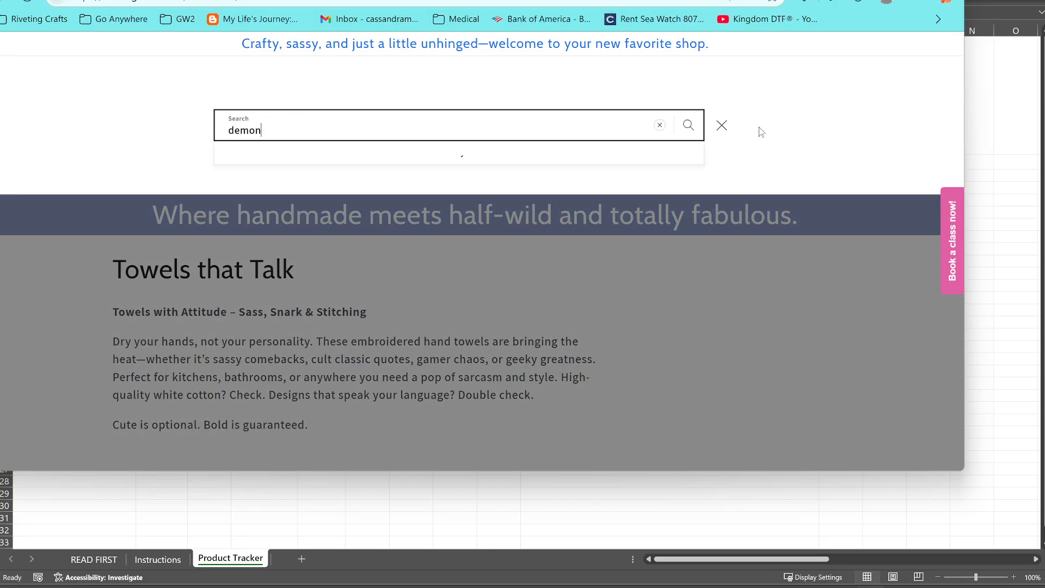
click(313, 187)
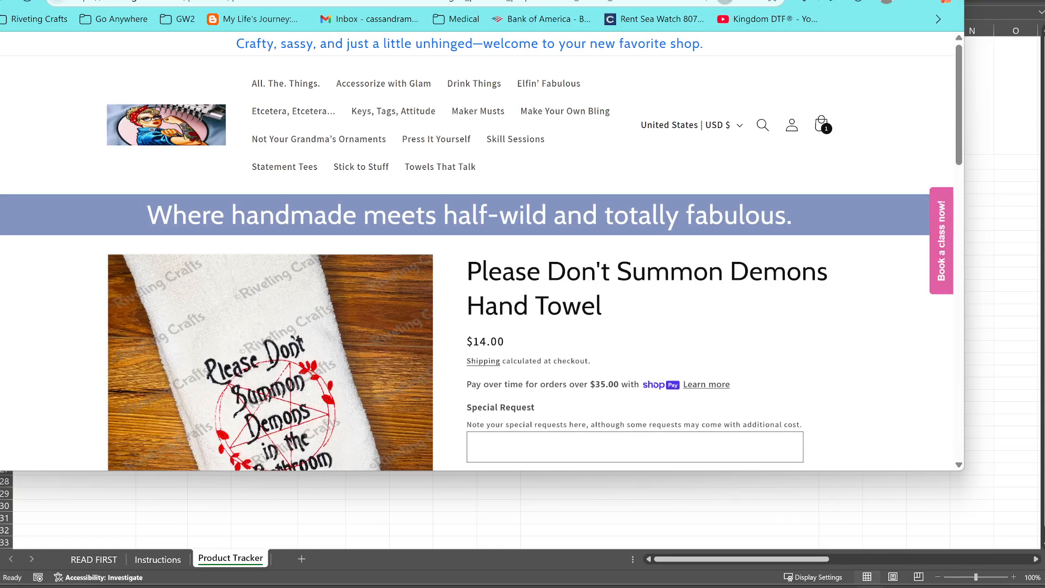
scroll(360, 331, down, 2)
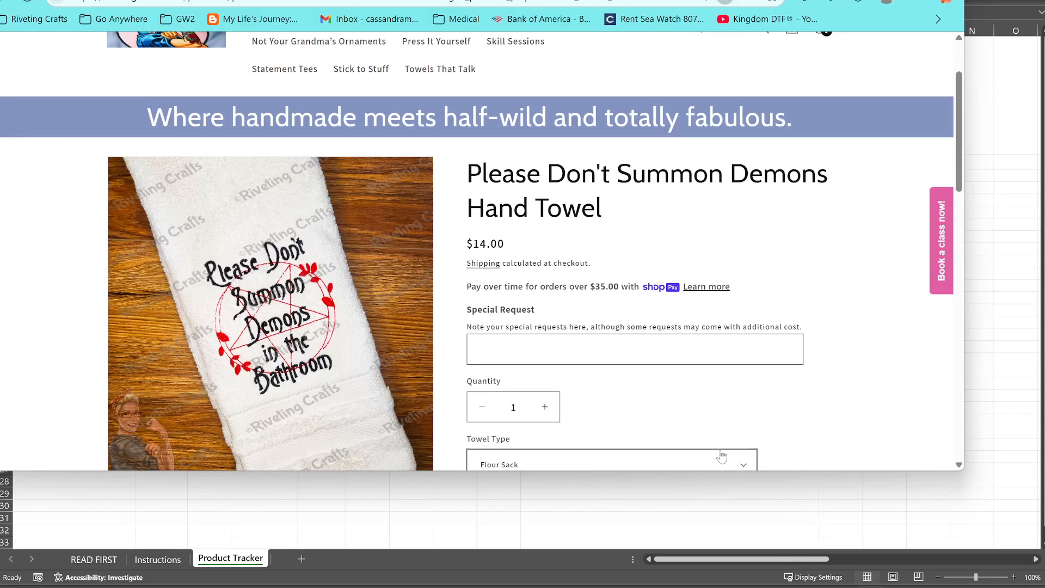
key(super+Down)
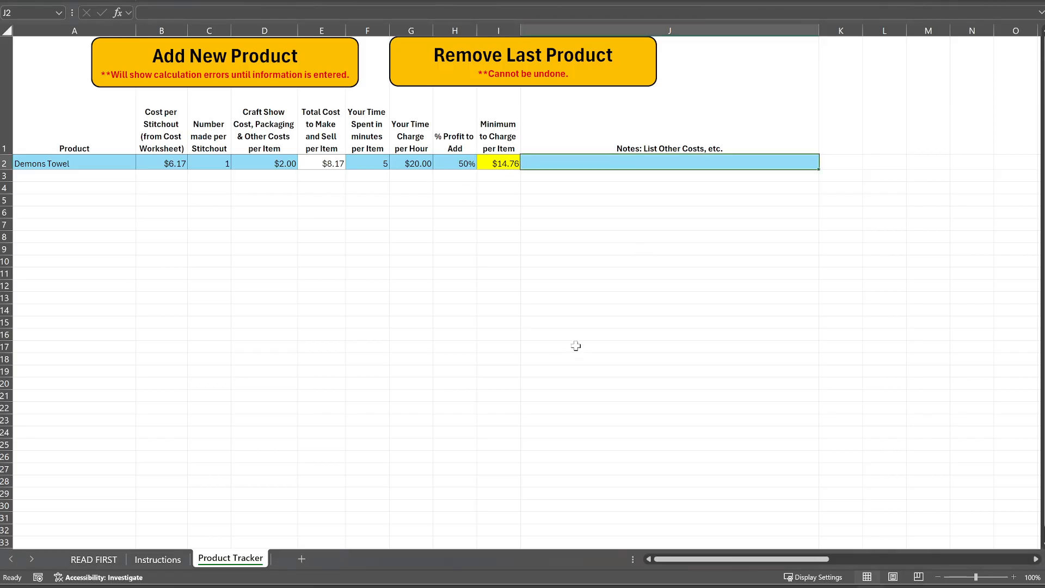
Try profit percentages of 45%, 40% and 41% for the Demons Towel to compare the resulting minimum charge
click(446, 162)
text(45)
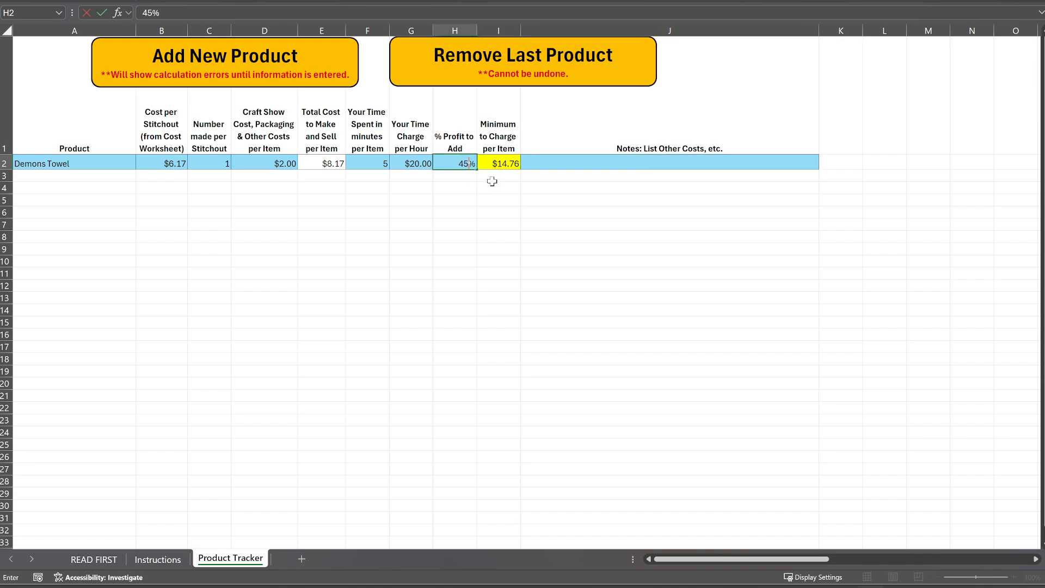
key(Tab)
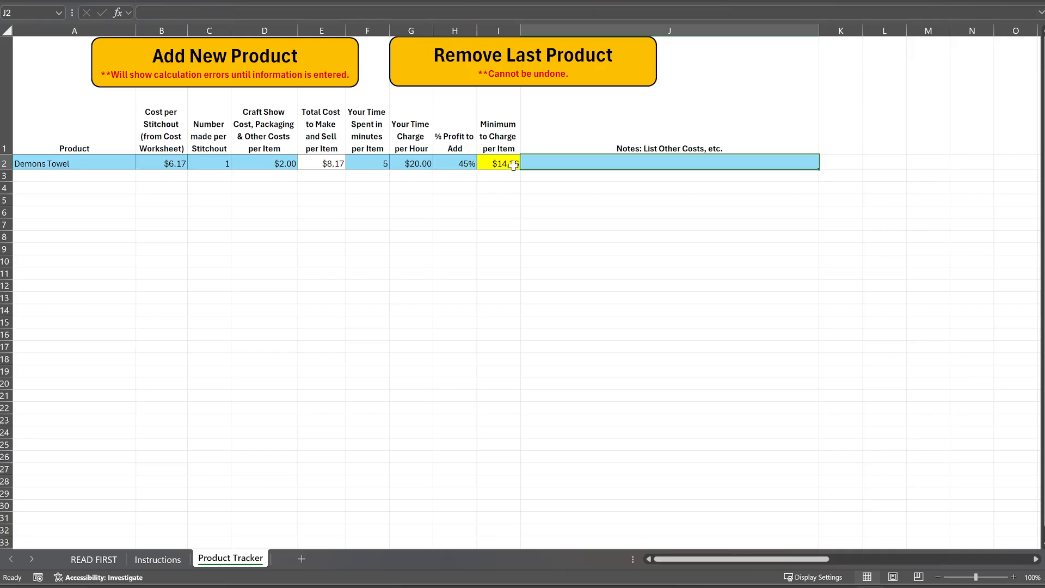
click(454, 161)
text(40)
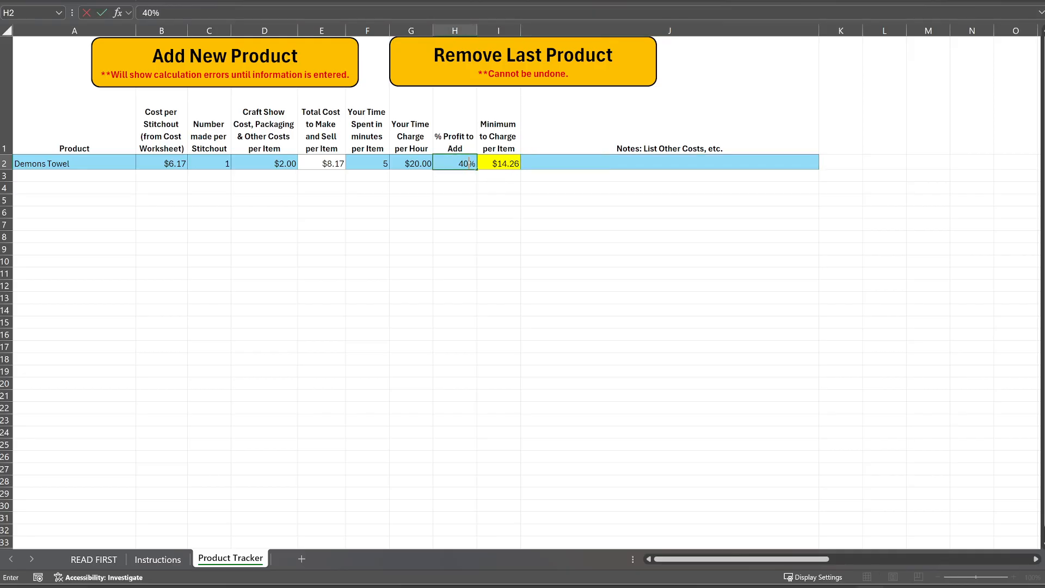
key(Tab)
click(454, 160)
text(41)
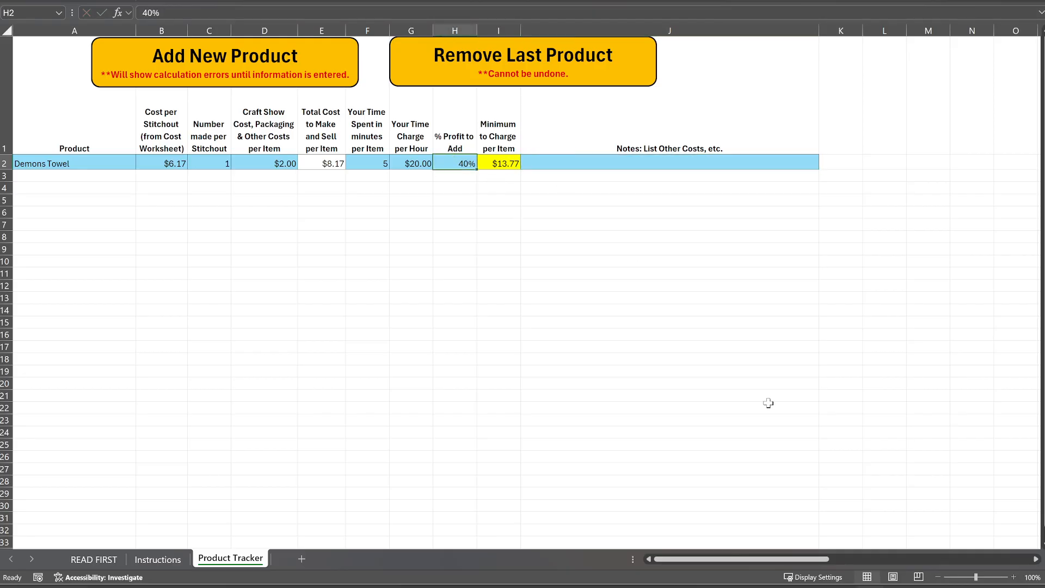
key(Tab)
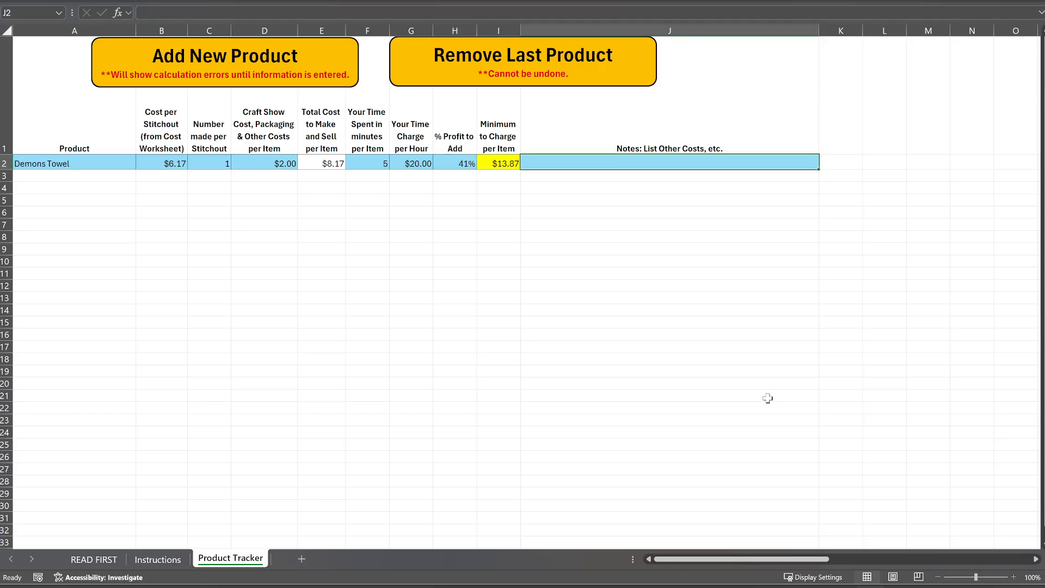
Set the Demons Towel's profit to add to 42%
click(466, 162)
text(42)
key(Tab)
Add a new product row below the Demons Towel and go through its entry cells without filling them
click(266, 62)
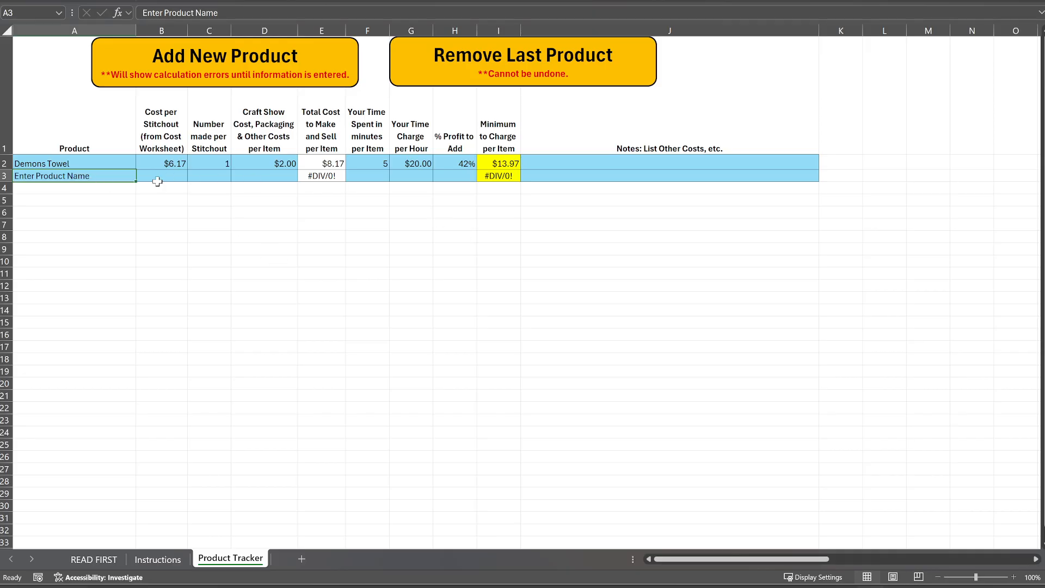
click(158, 176)
click(217, 175)
click(245, 176)
click(389, 172)
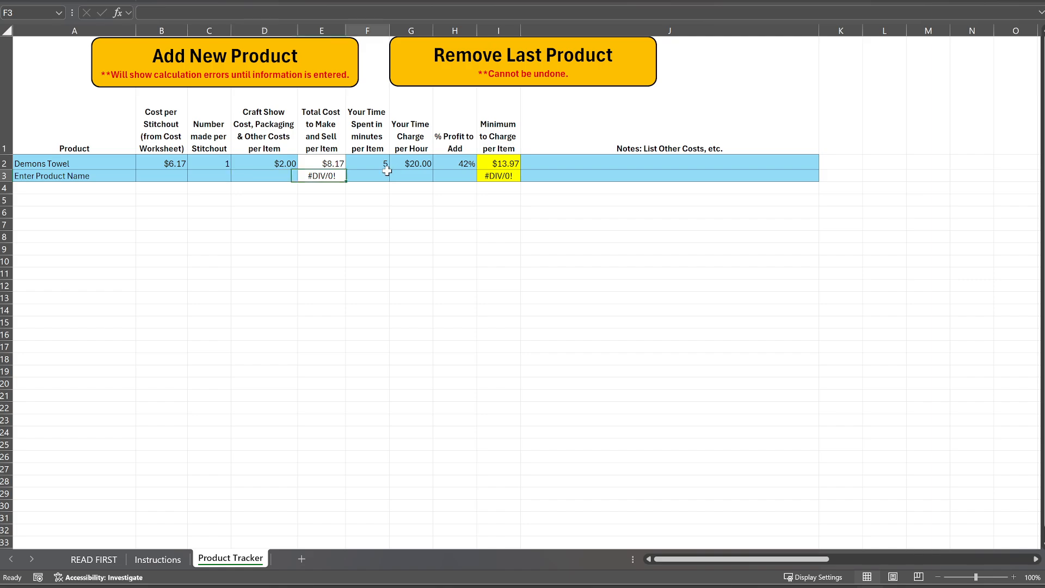
click(403, 176)
click(440, 174)
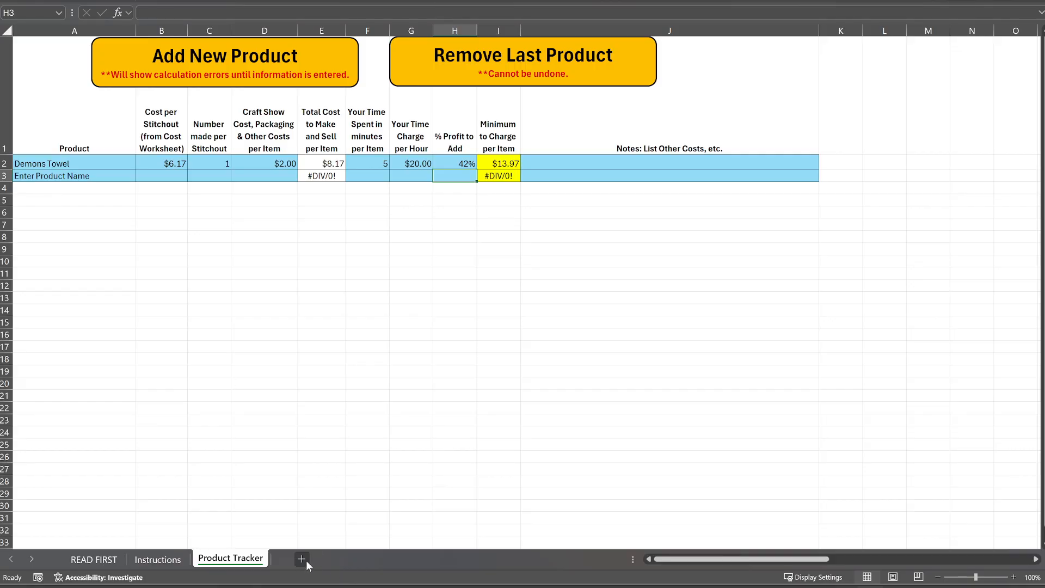
Add six more blank product rows to the Product Tracker, down to row 9
right_click(247, 560)
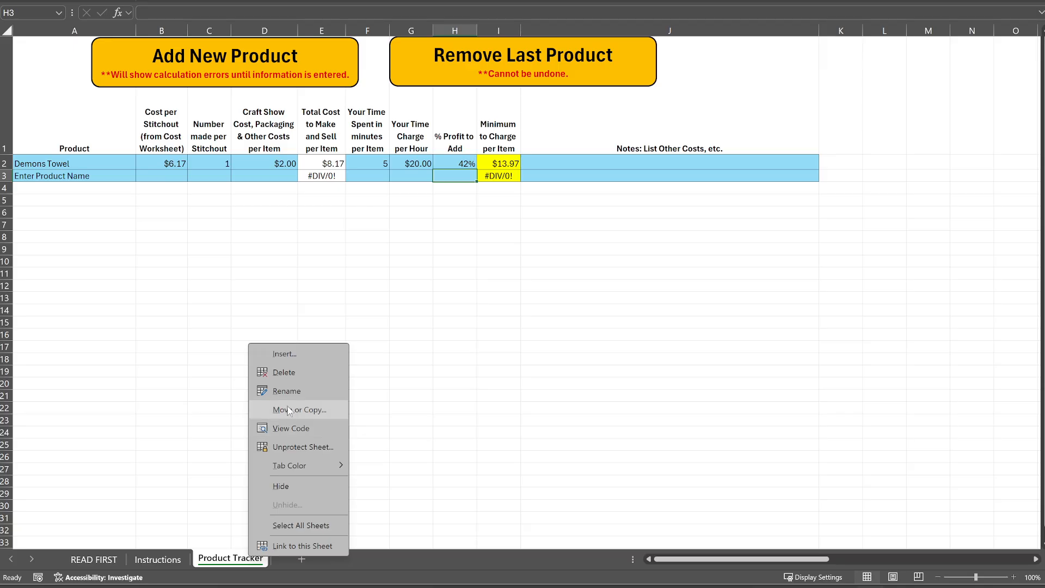
click(231, 558)
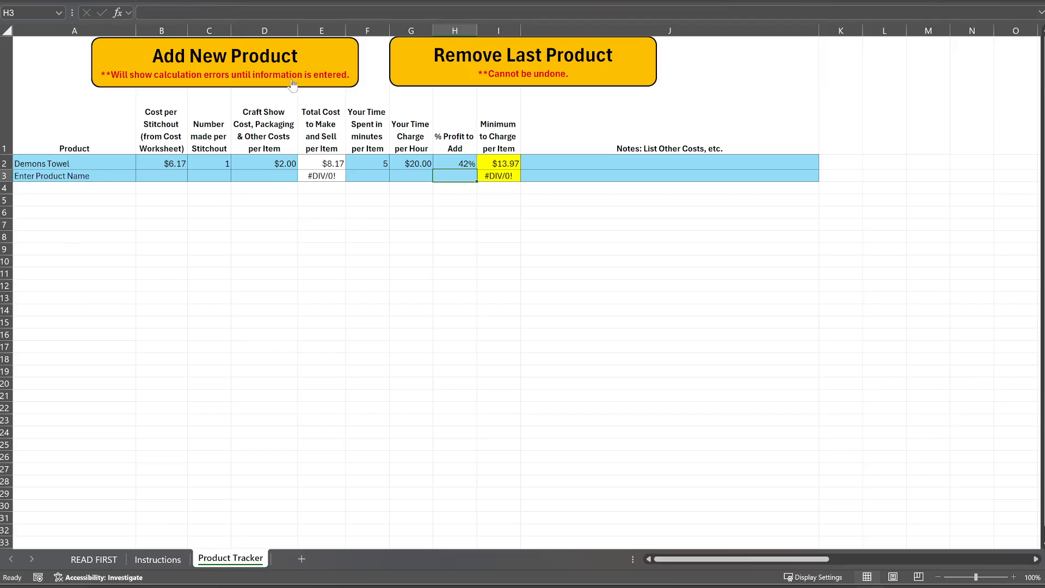
click(276, 76)
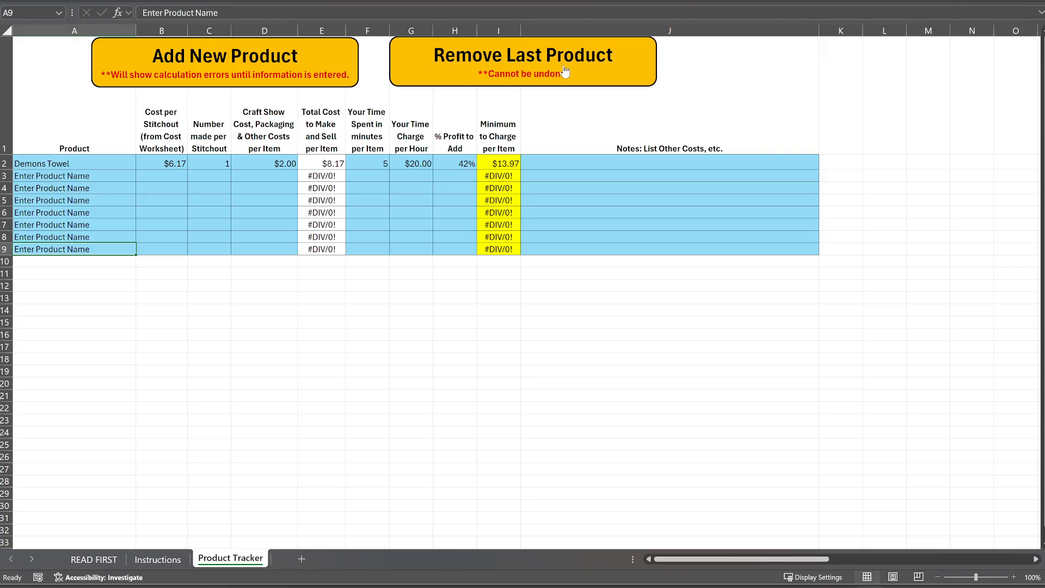
Remove the blank product rows below the Demons Towel and go through the towel's entry cells
click(485, 60)
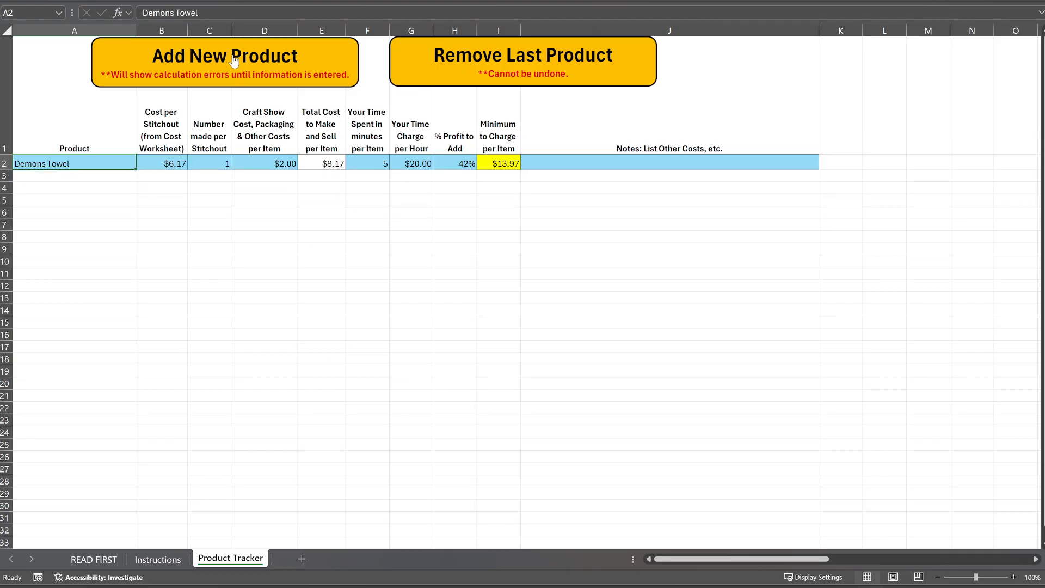
click(155, 165)
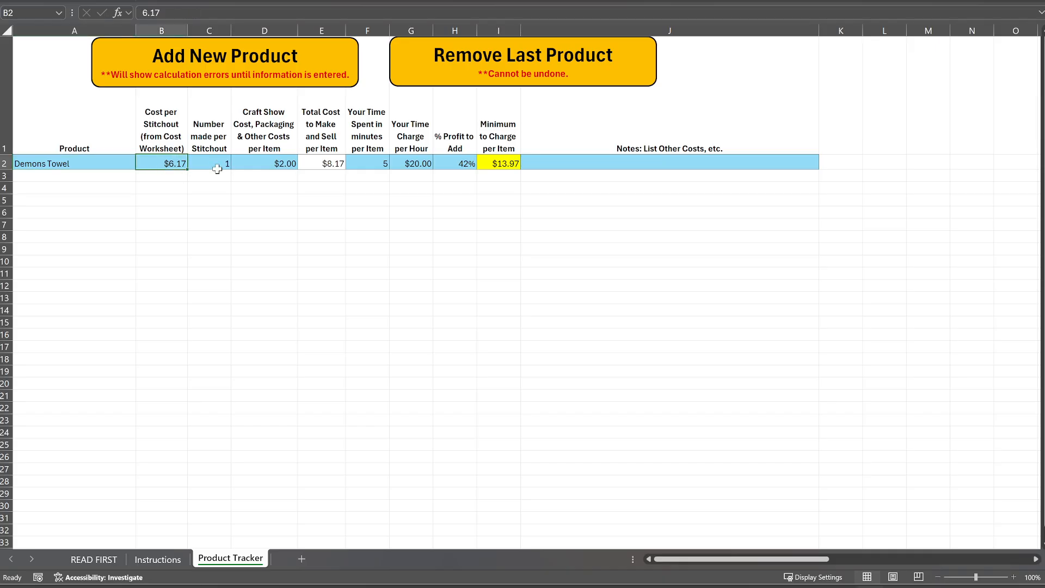
click(217, 167)
click(276, 170)
click(362, 164)
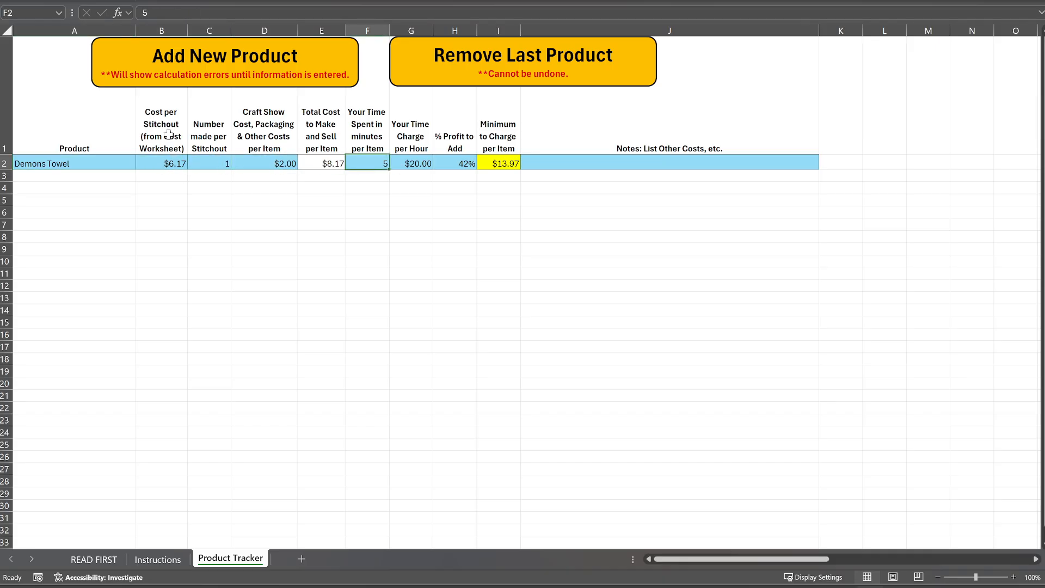
click(67, 164)
Add six blank product rows below the Demons Towel, down to row 8
click(231, 62)
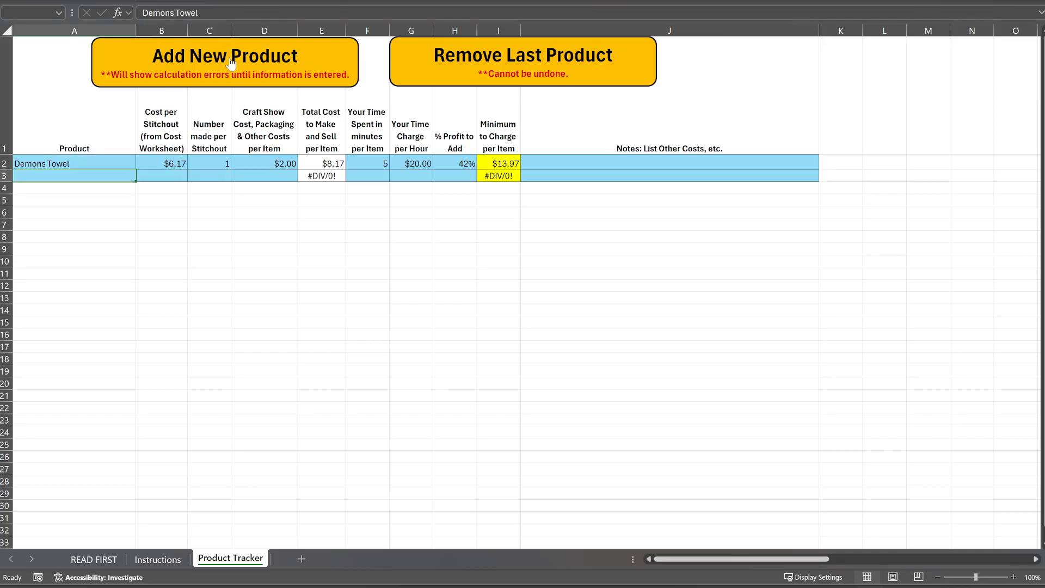
click(231, 62)
click(231, 62)
click(230, 62)
click(230, 62)
click(230, 62)
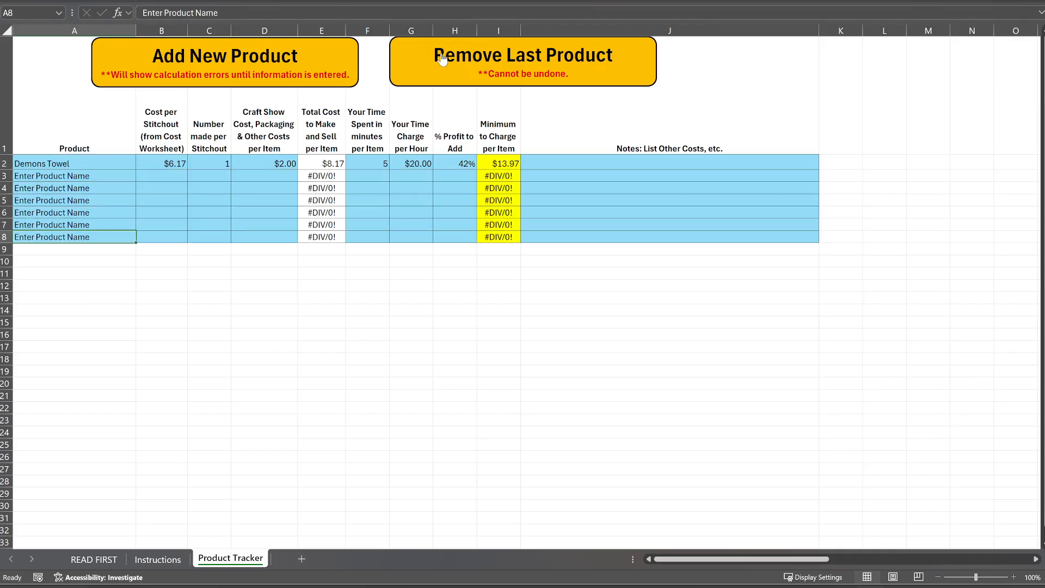
Remove the six blank product rows again so that only the Demons Towel is left
click(531, 46)
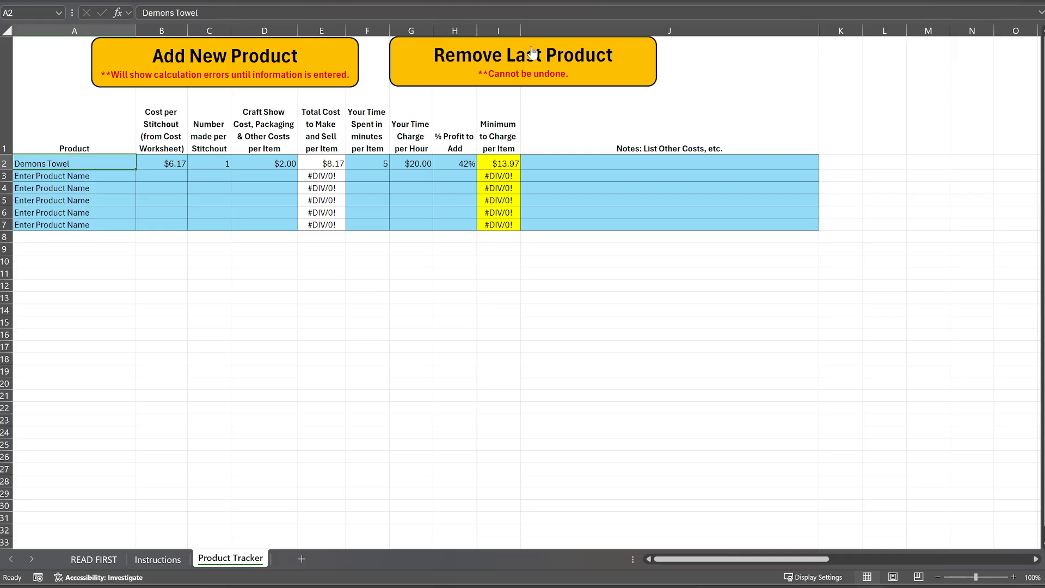
click(531, 46)
click(530, 46)
click(531, 47)
click(531, 46)
click(530, 47)
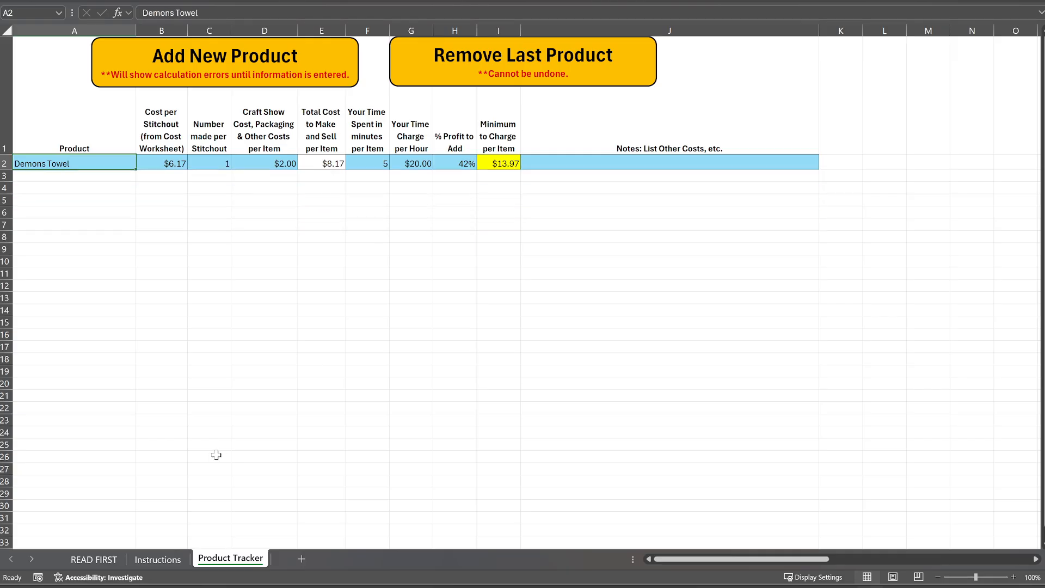
Review the Instructions and READ FIRST sheets of the Product Cost Tracker
click(164, 560)
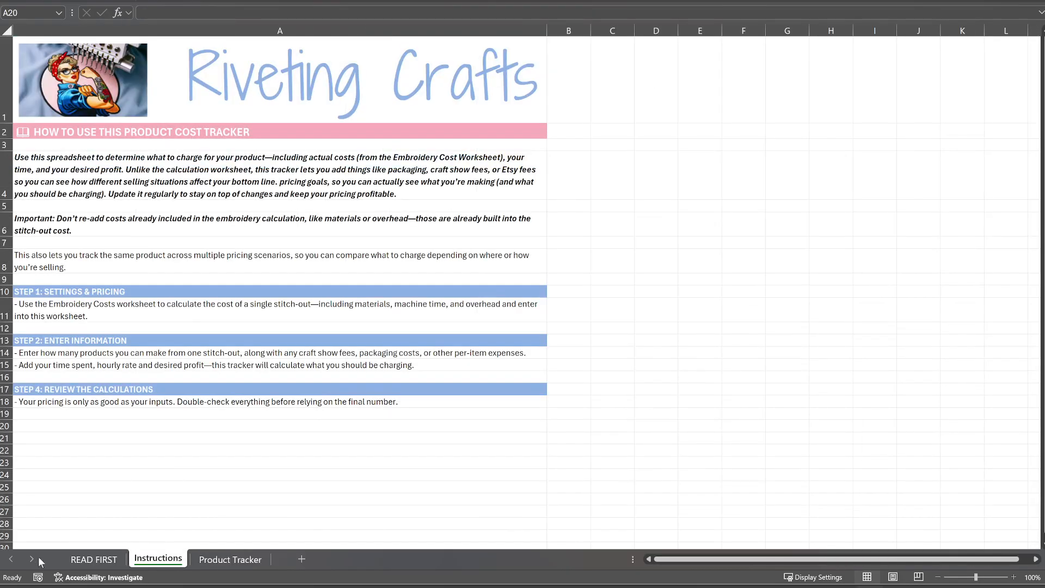
click(88, 563)
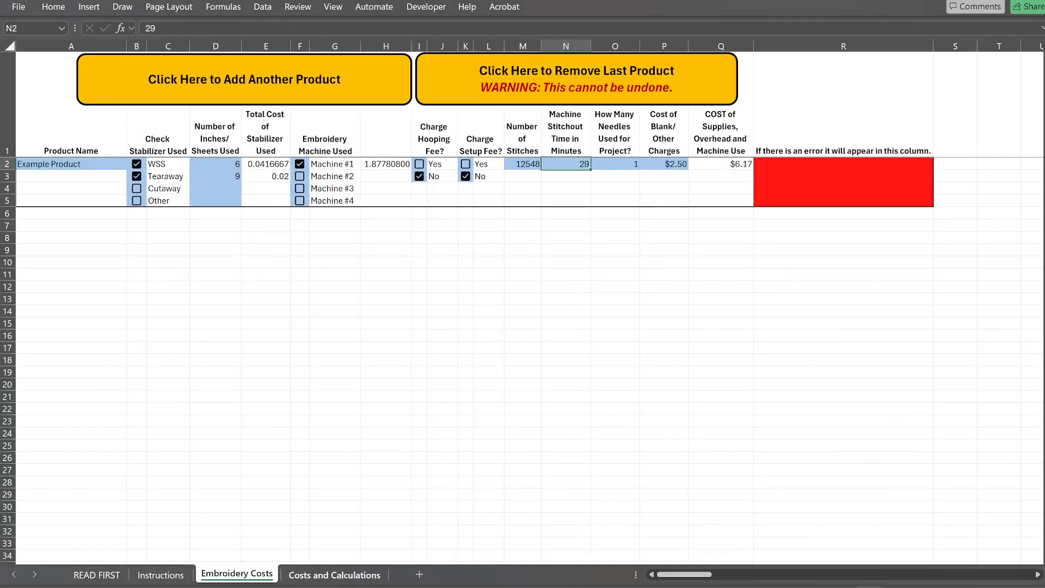
Review the stabilizer entries on the Costs and Calculations sheet of the Embroidery Cost Worksheet, including the tearaway width and the cutaway row
click(329, 574)
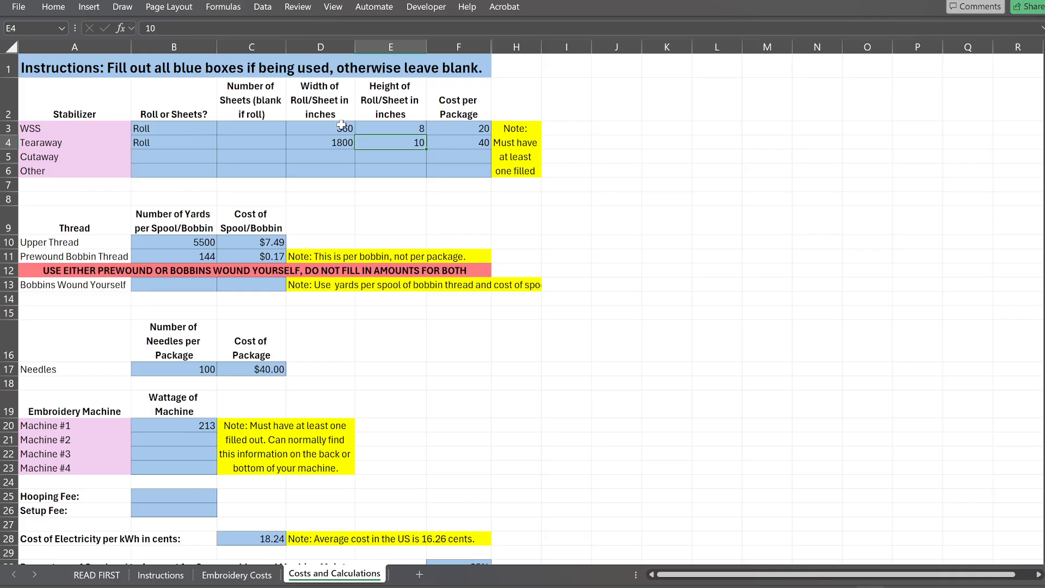
click(340, 142)
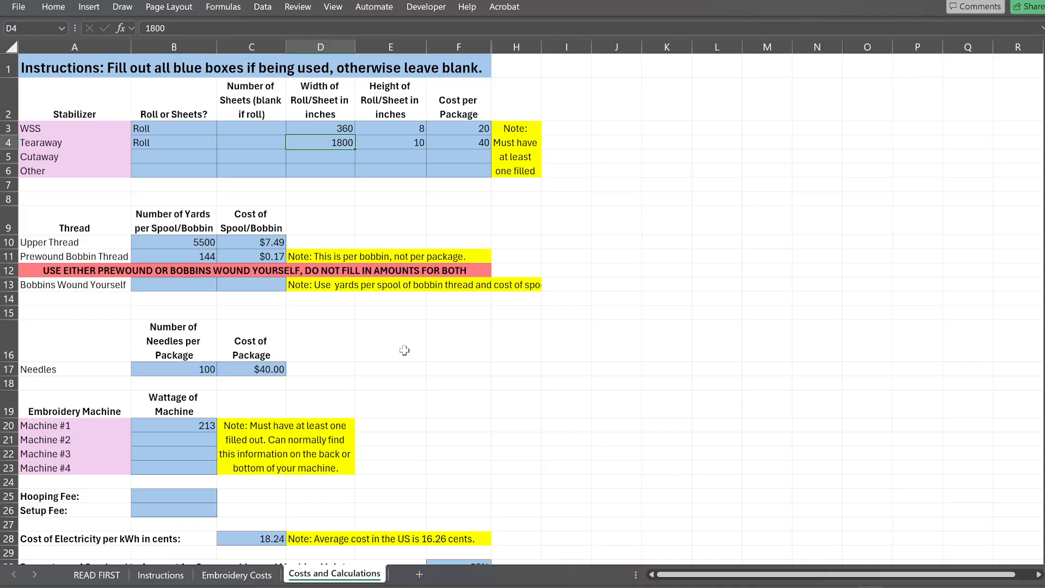
click(183, 153)
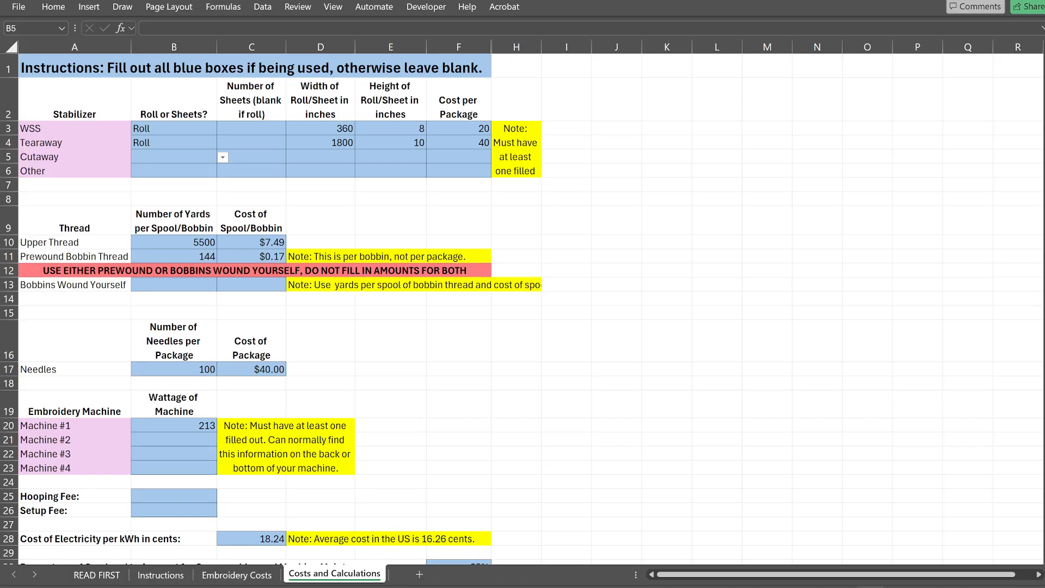
Switch to the Shopify admin, search the products for "demon" and open the Please Don't Summon Demons Hand Towel
drag(1044, 89, 282, 5)
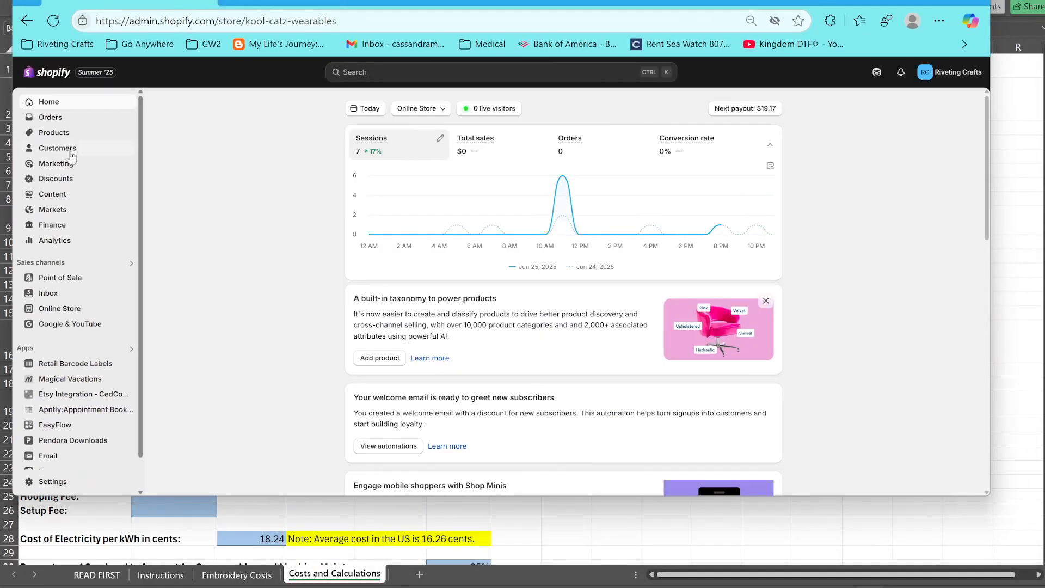
click(60, 136)
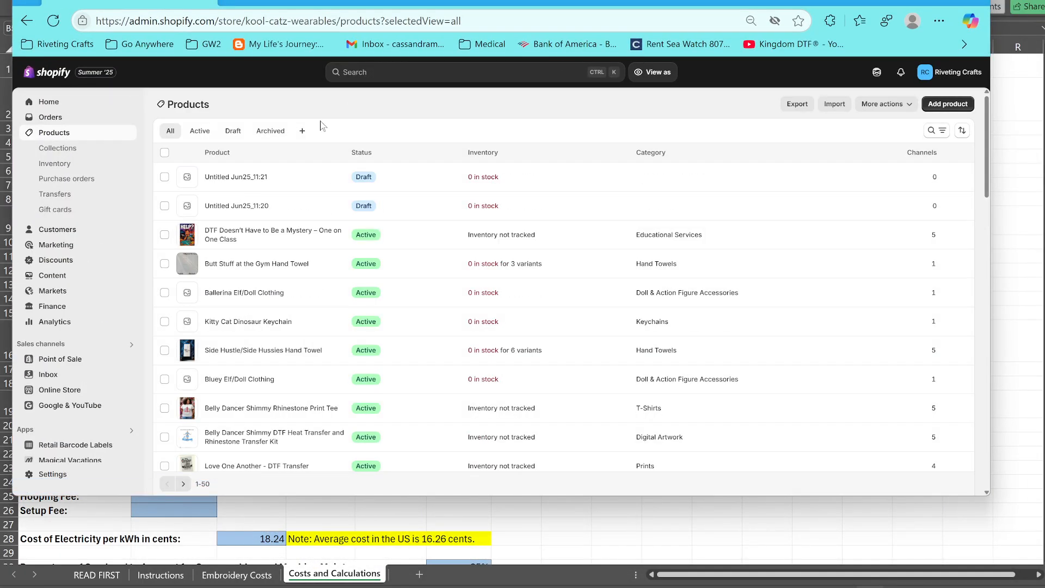
click(936, 130)
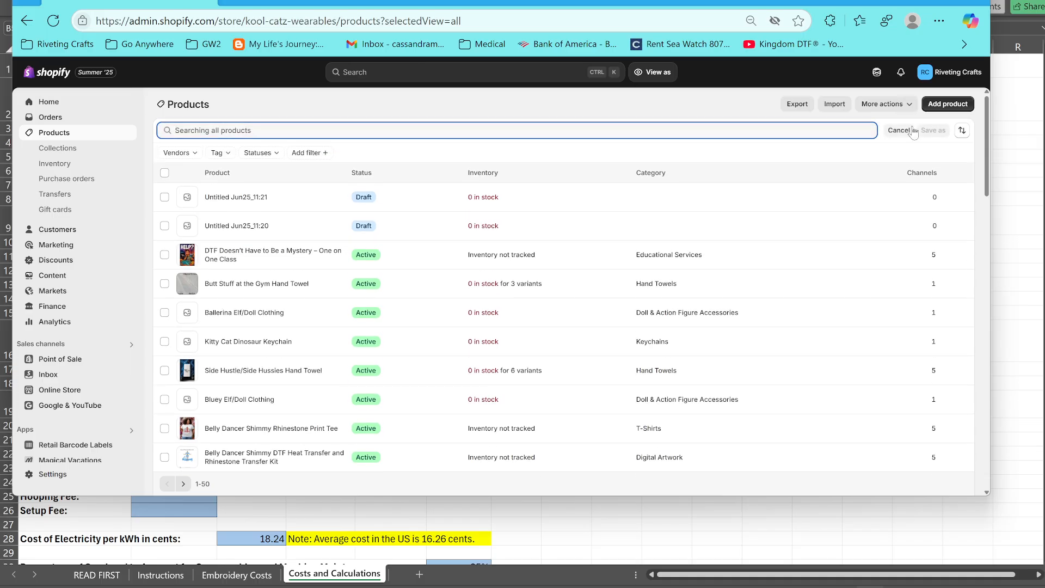
text(demon)
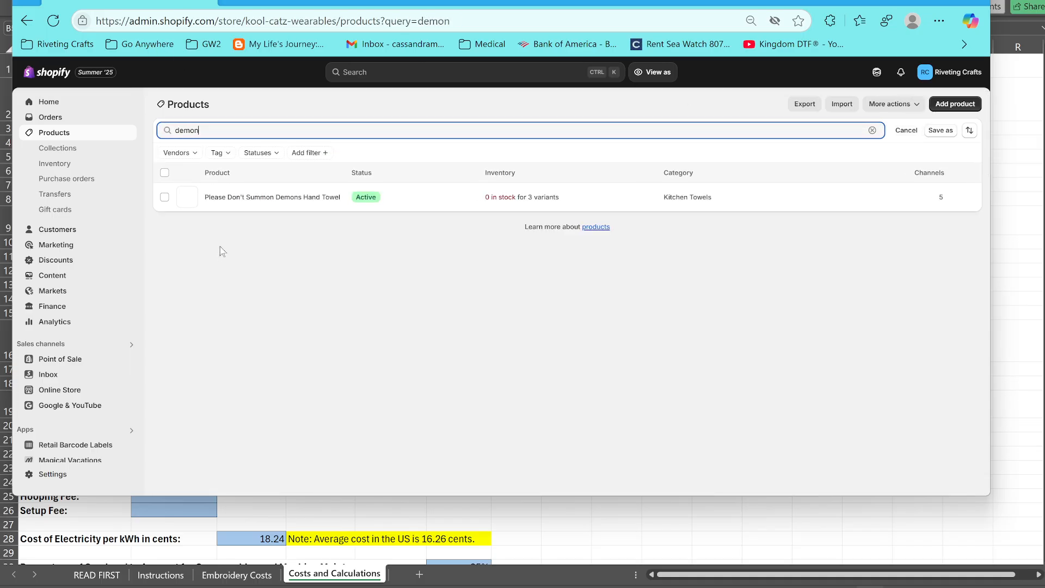
click(236, 197)
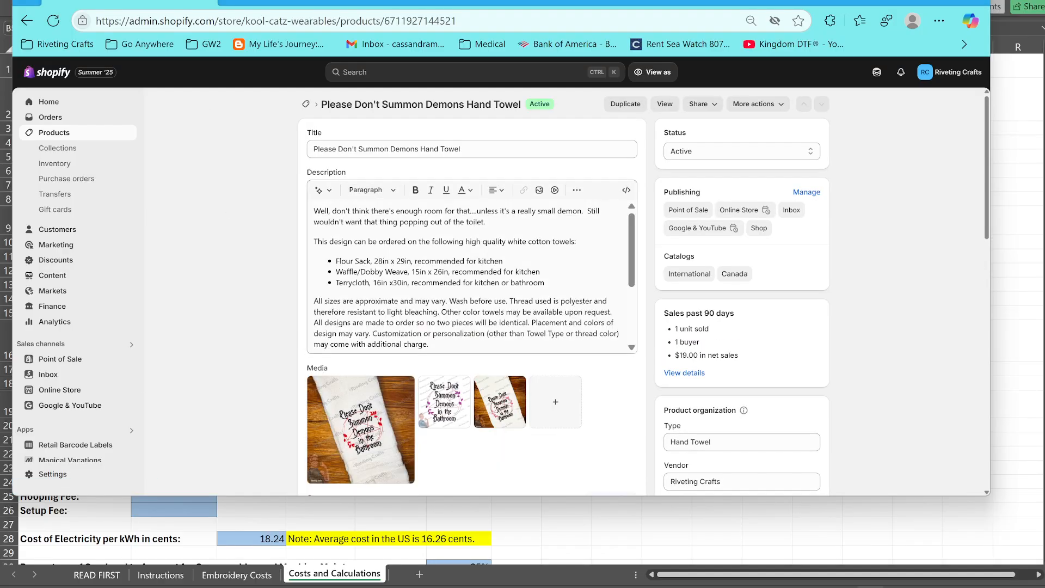
Open the towel's Terrycloth variant and look through its pricing, inventory and shipping details
scroll(468, 277, down, 3)
scroll(535, 299, down, 4)
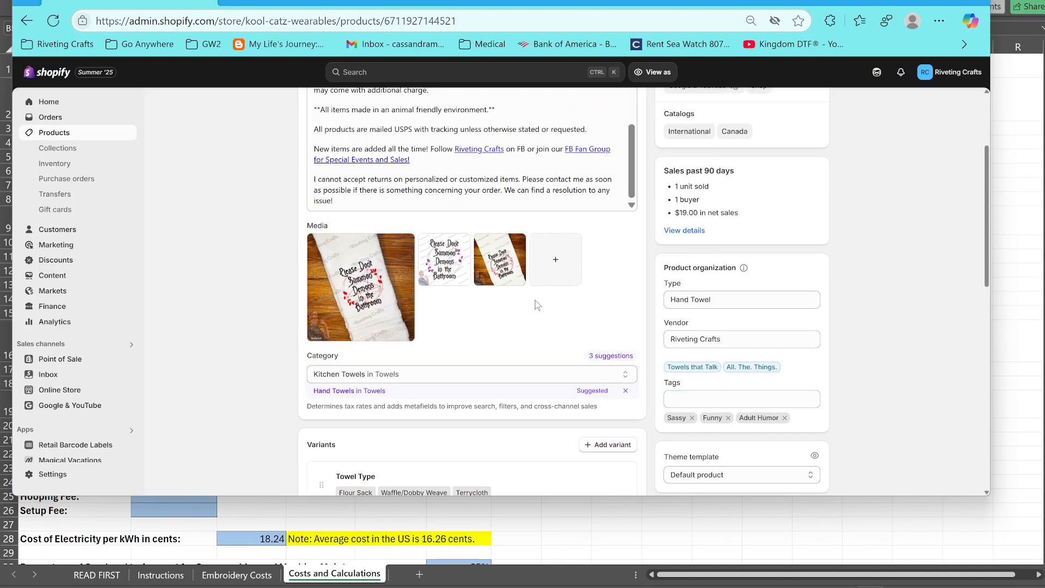
scroll(594, 317, down, 5)
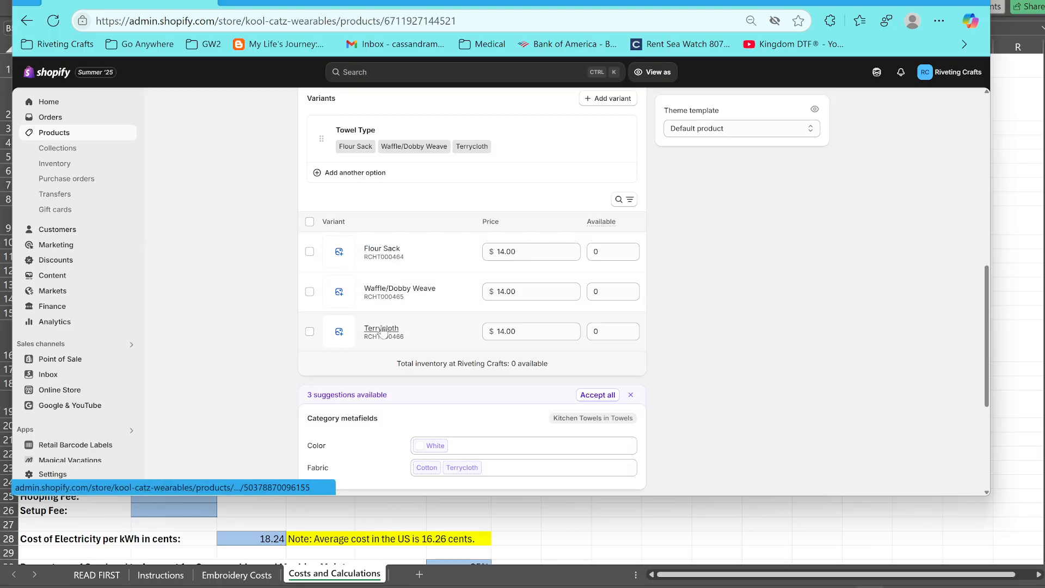
click(383, 330)
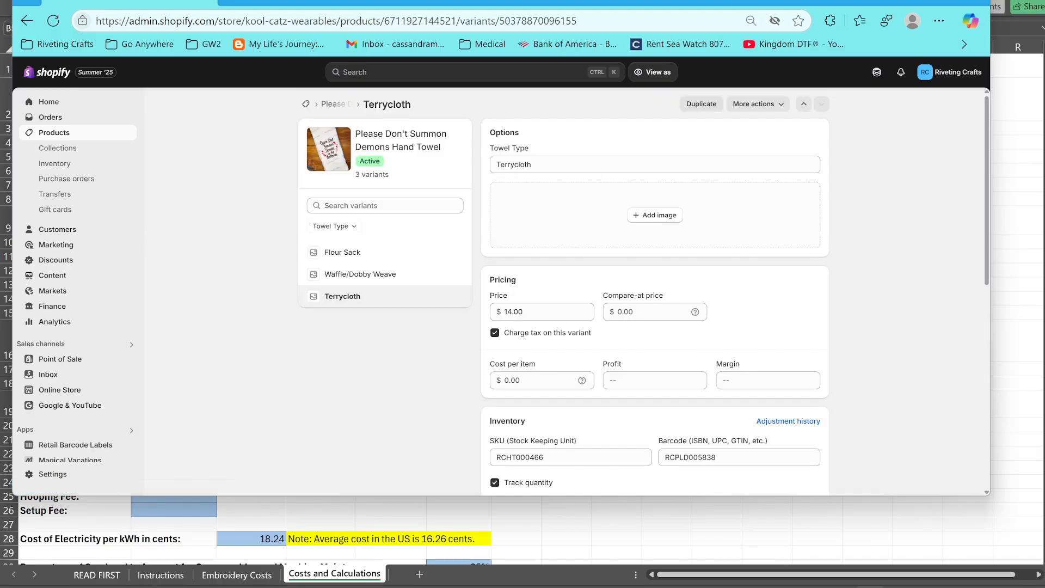
scroll(647, 376, down, 3)
scroll(629, 391, down, 4)
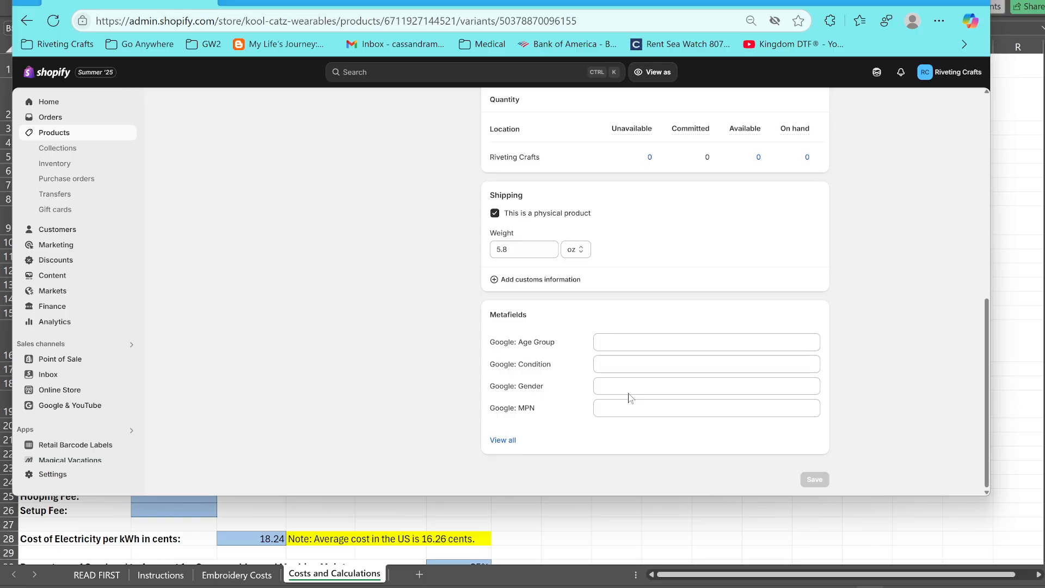
scroll(598, 256, up, 4)
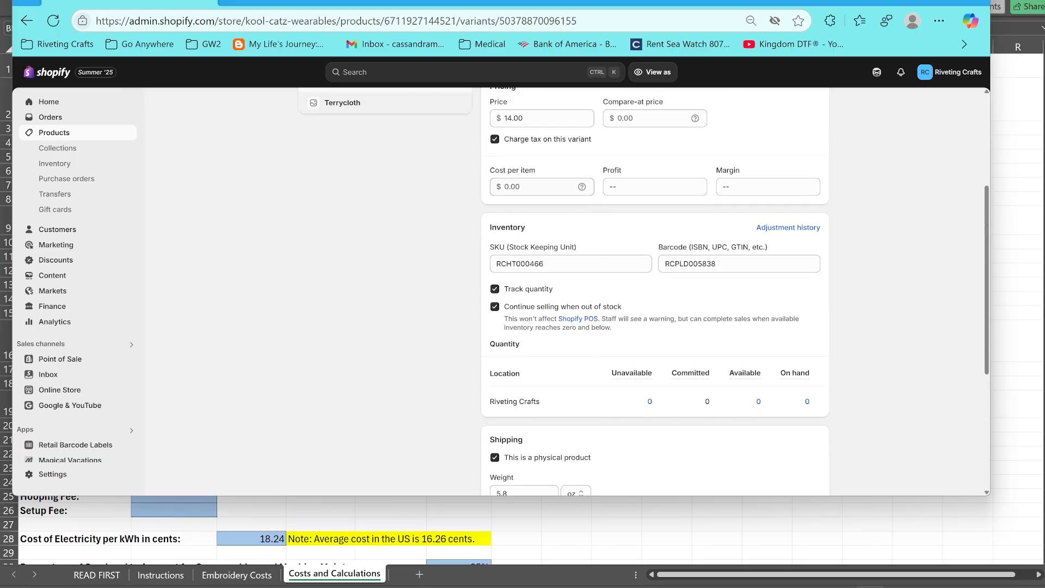
click(504, 187)
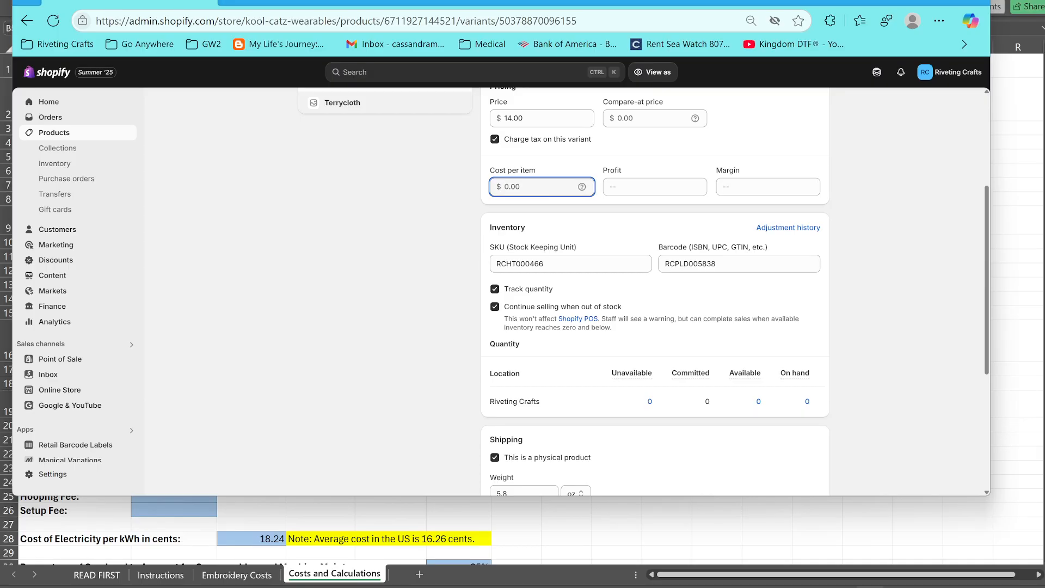
text(15)
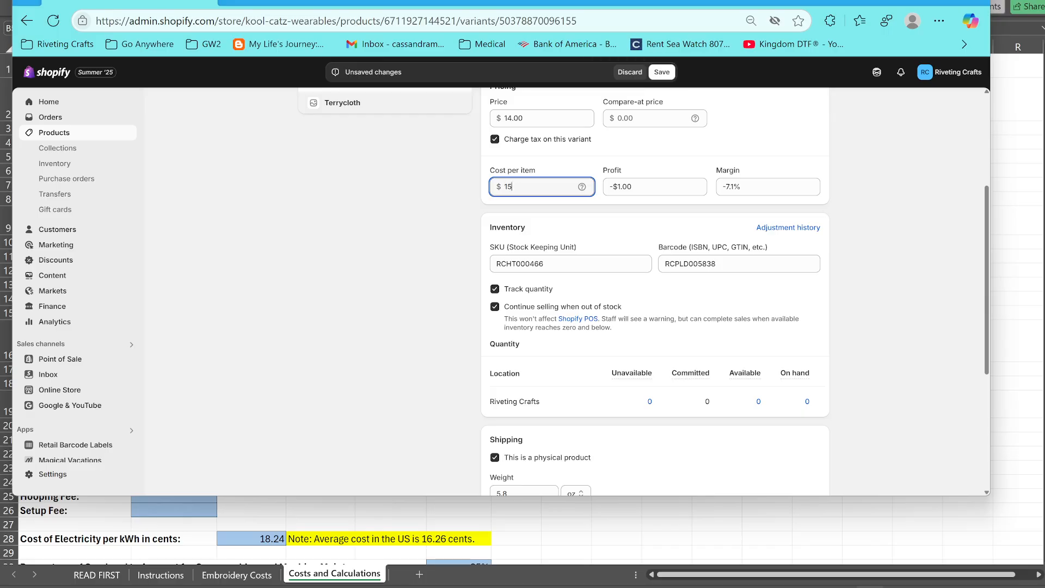
key(BackSpace)
key(BackSpace)
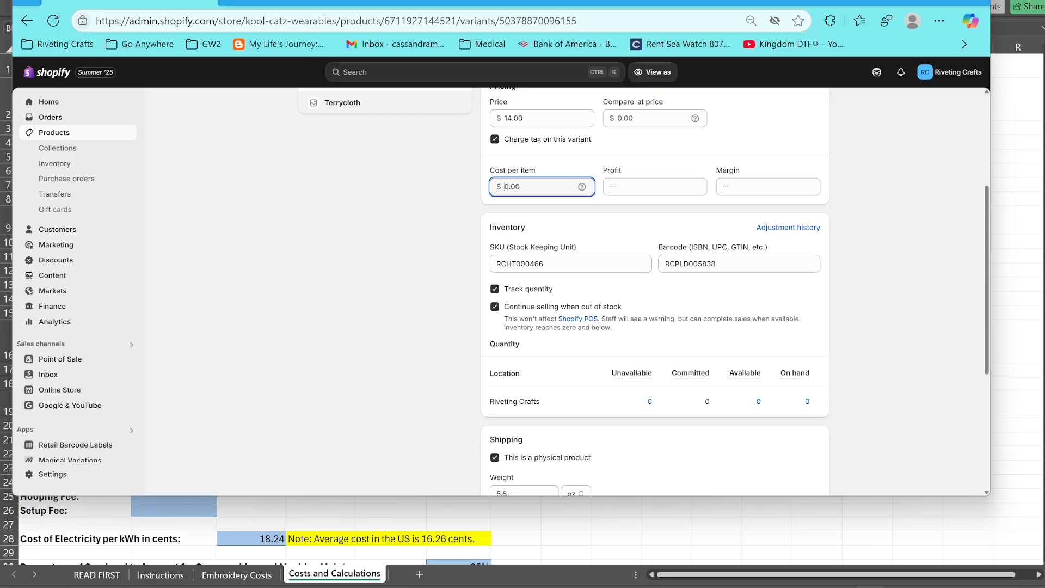
Switch to the Product Tracker sheet of the Product Cost Tracker in Excel and clear the Demons Towel's profit percentage
key(alt+Tab)
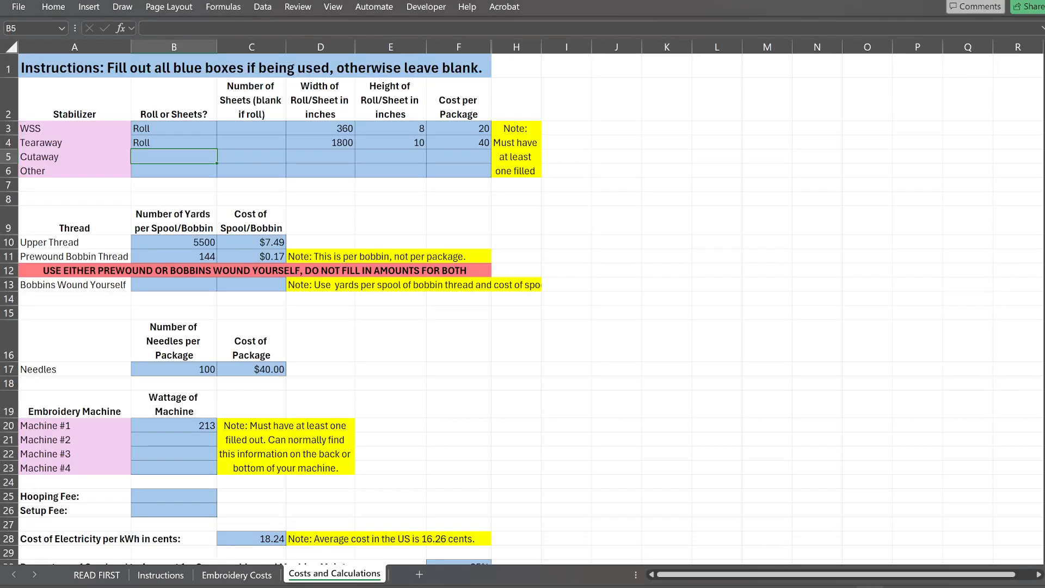
key(alt+Tab)
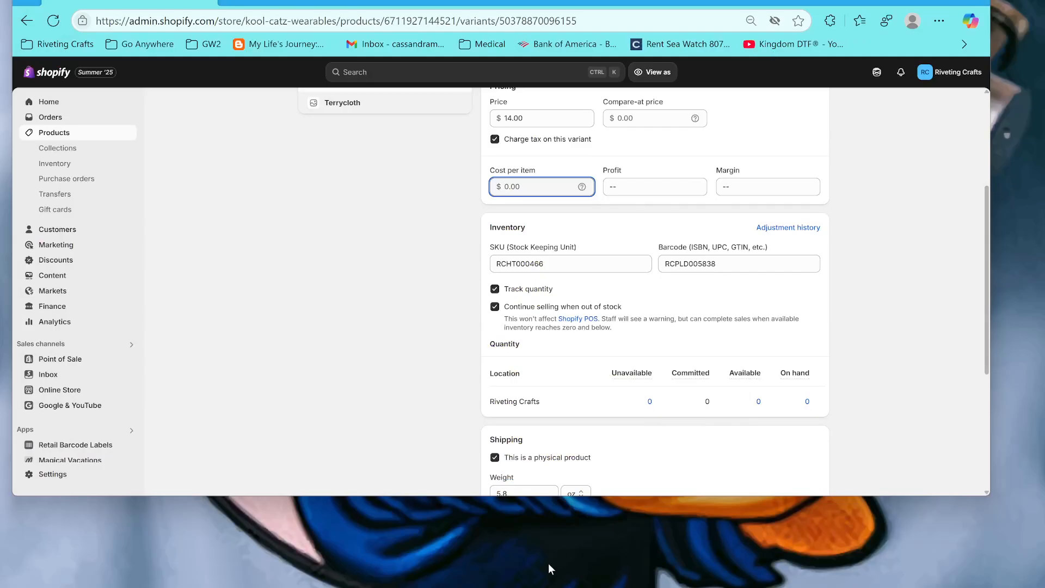
key(alt+Tab)
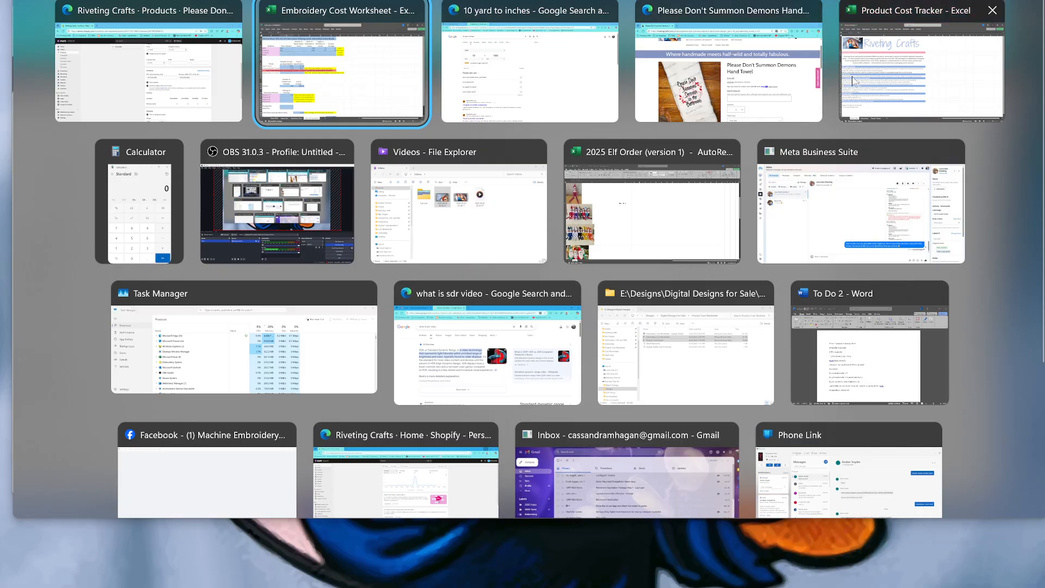
click(933, 46)
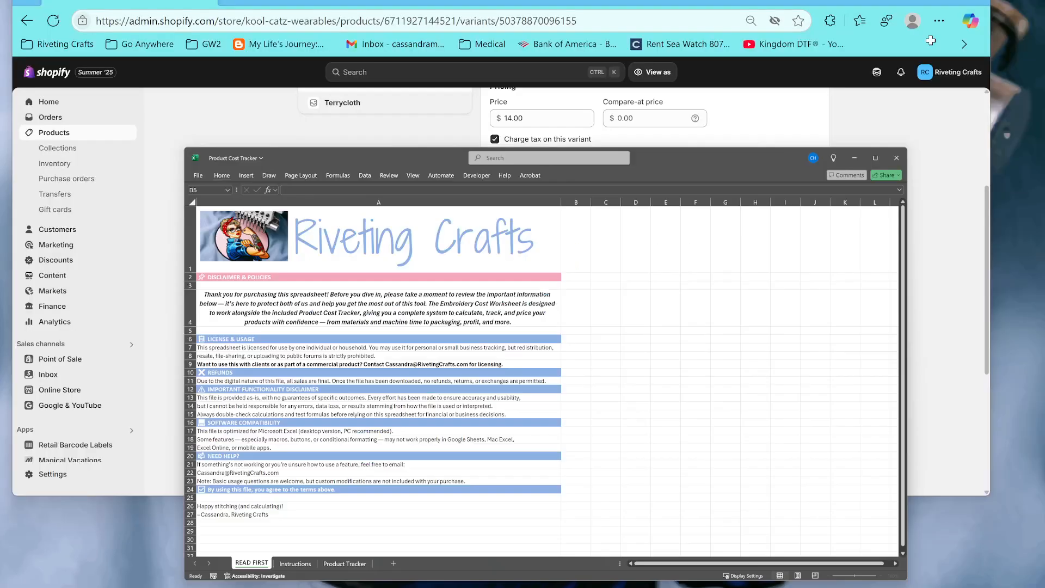
click(245, 559)
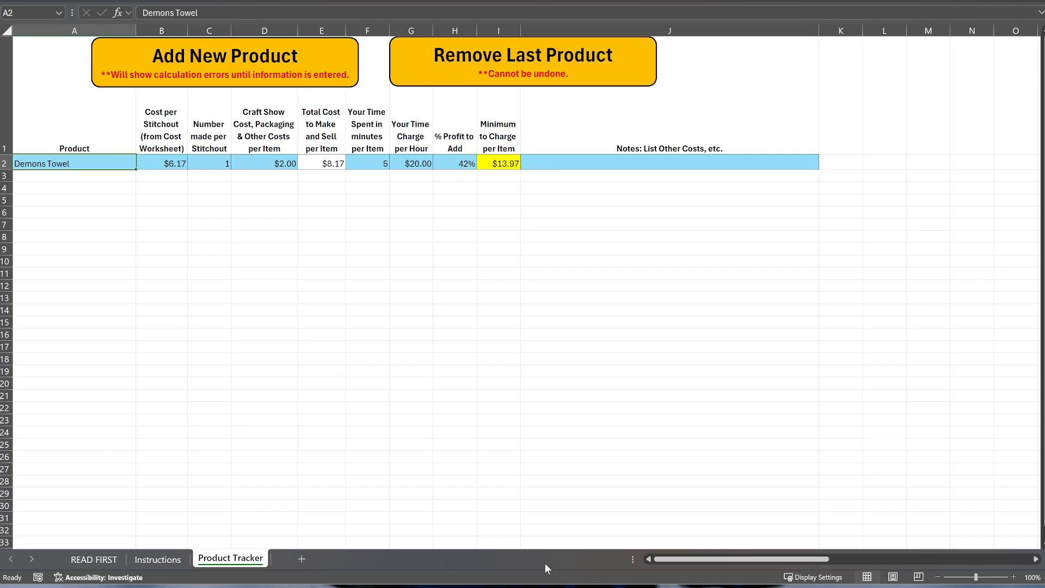
click(467, 163)
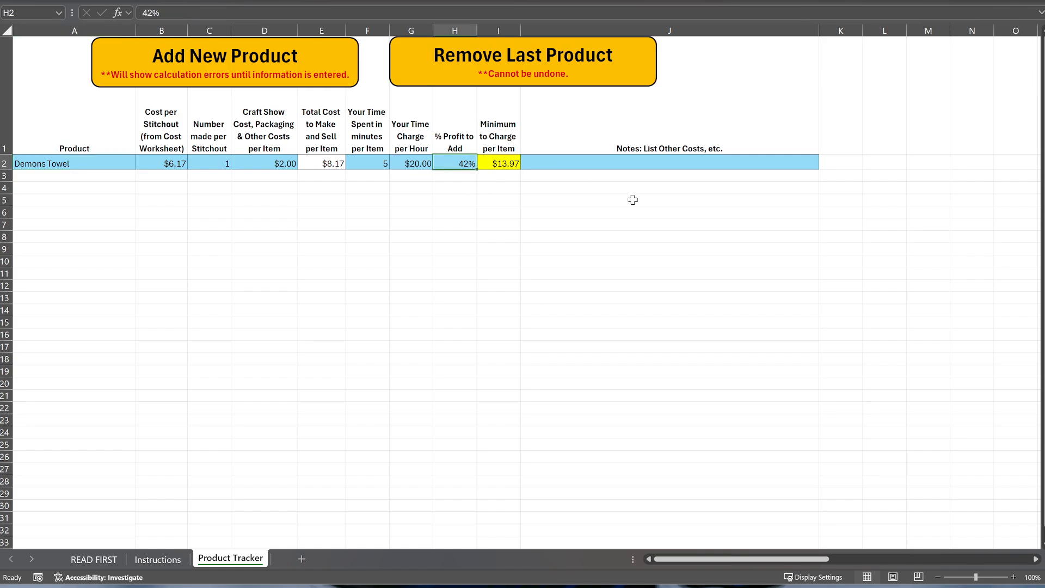
key(Delete)
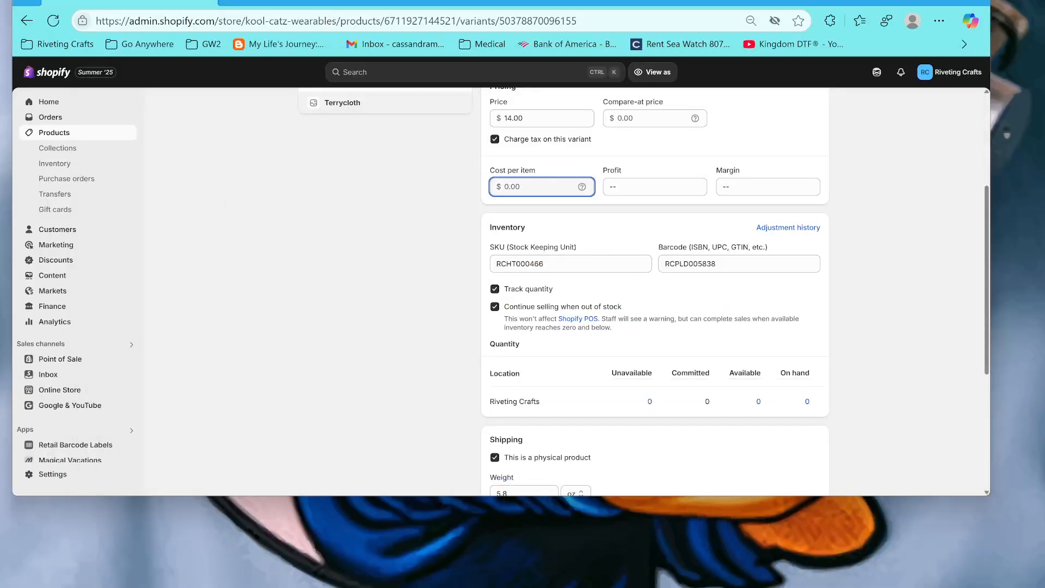
Back in Shopify, save the Terrycloth variant with a cost per item of $9.84 and check its profit and margin
text(9.84)
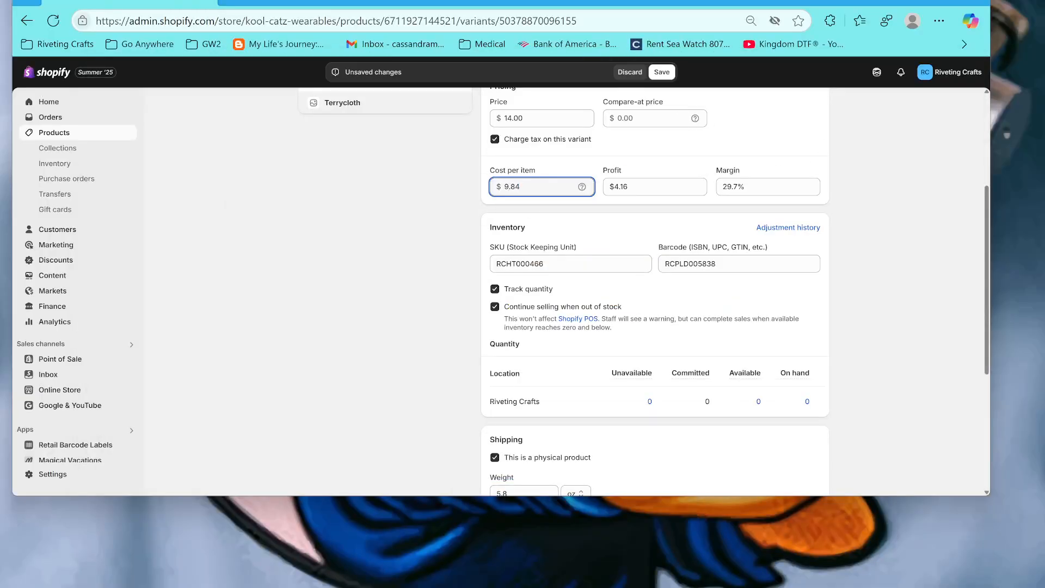
key(ctrl+s)
click(660, 191)
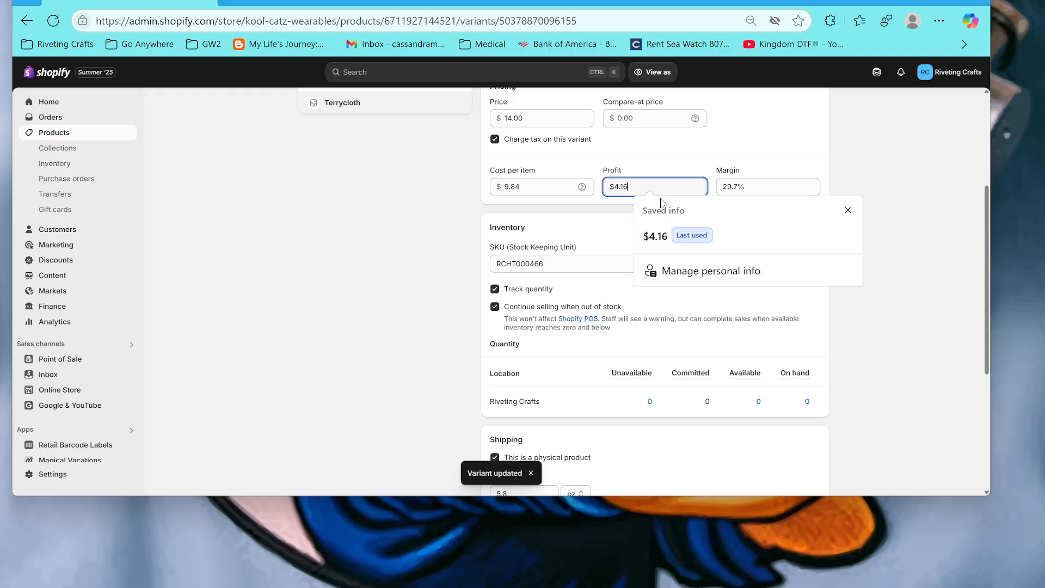
click(792, 186)
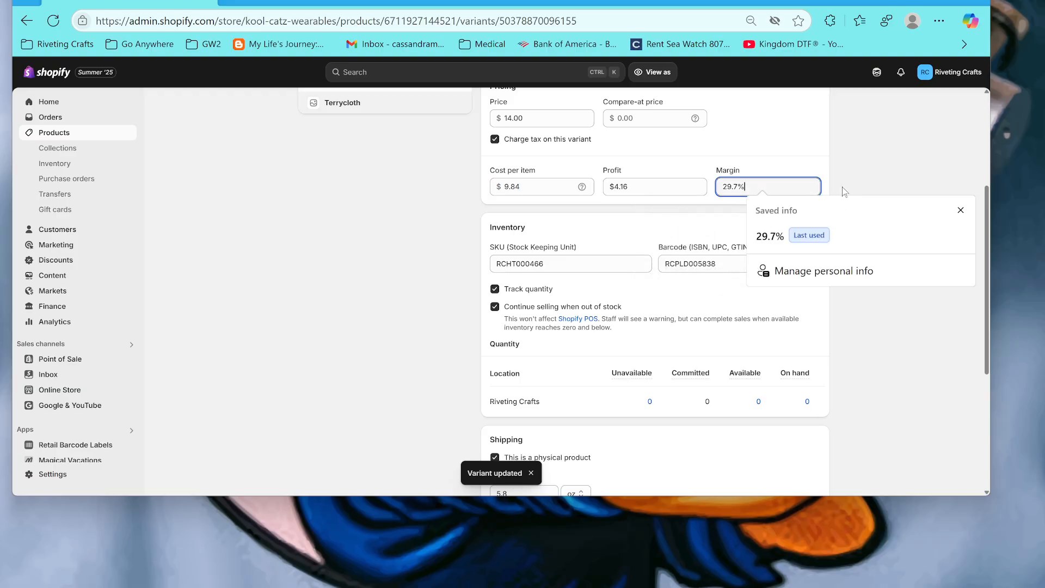
Set the Terrycloth variant's price to $15.00 and check its cost per item, profit and margin
click(847, 155)
double_click(536, 189)
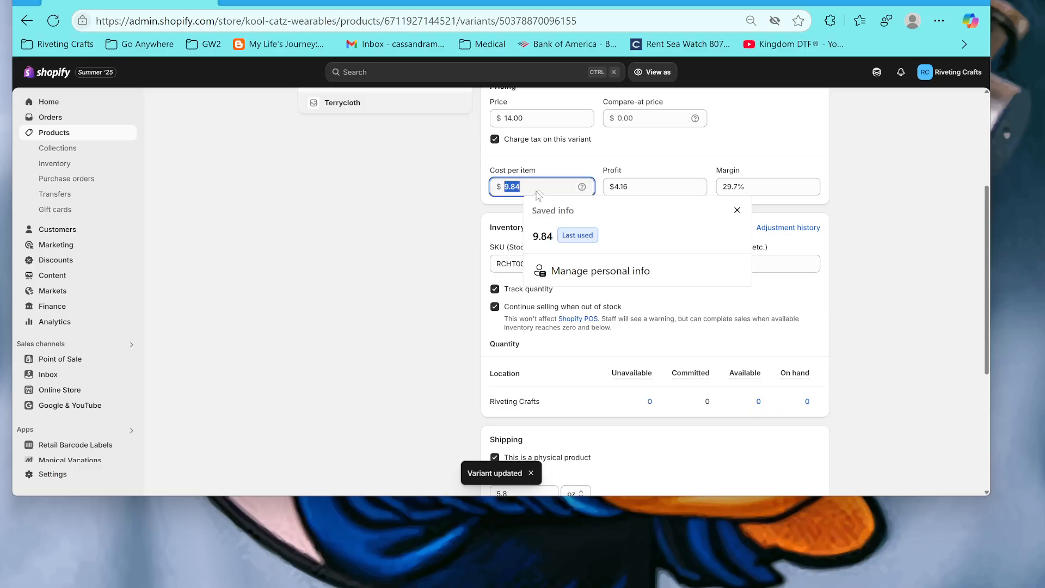
scroll(599, 199, up, 3)
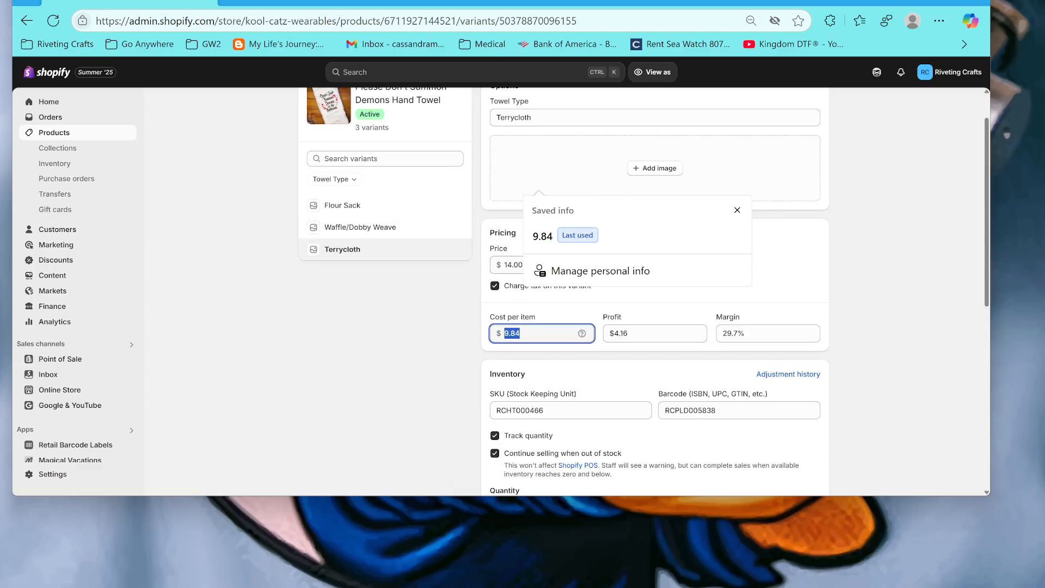
click(504, 265)
key(Delete)
key(Delete)
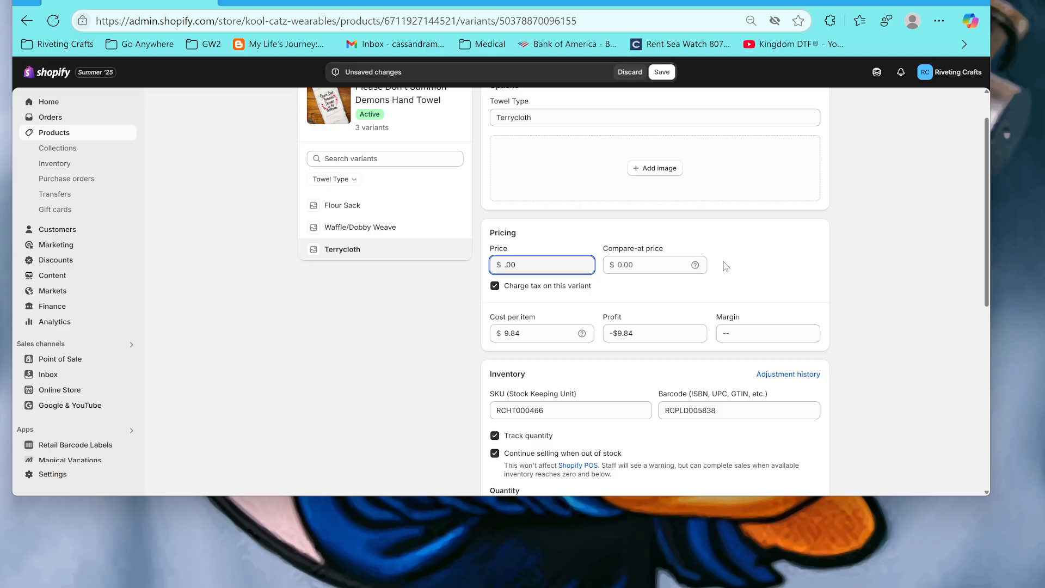
text(15)
click(748, 334)
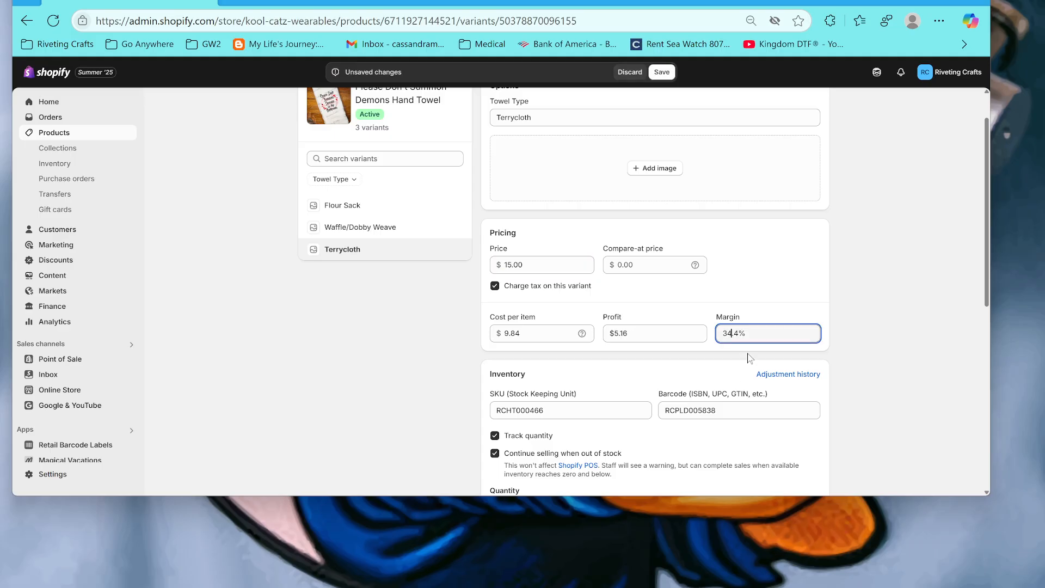
double_click(514, 264)
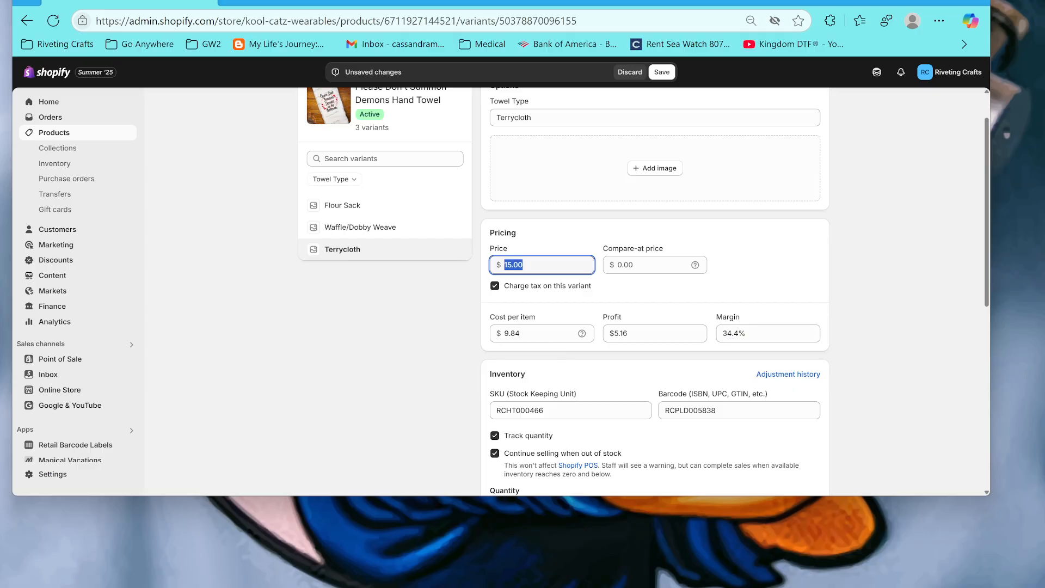
click(761, 329)
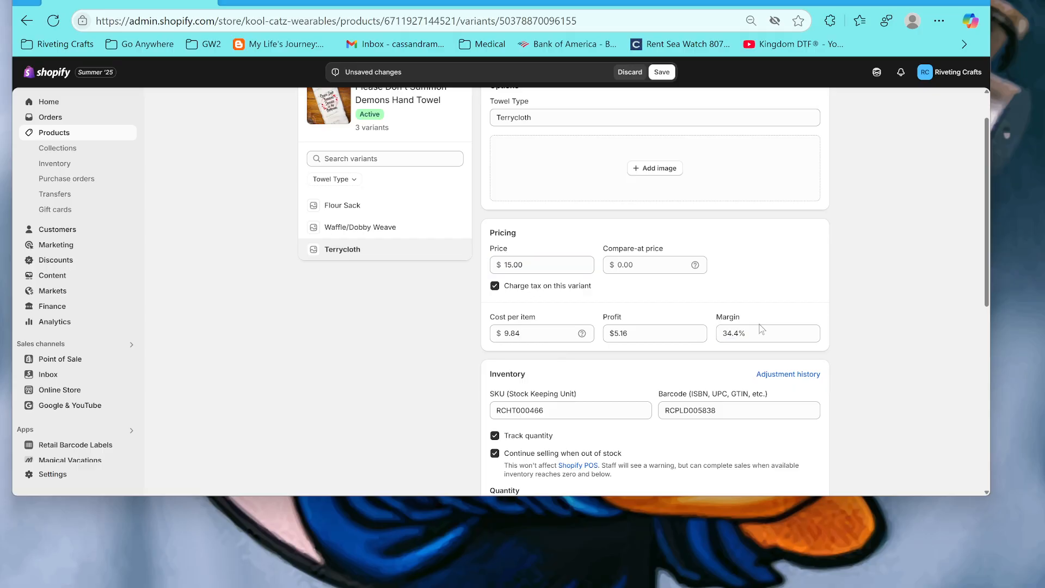
double_click(513, 264)
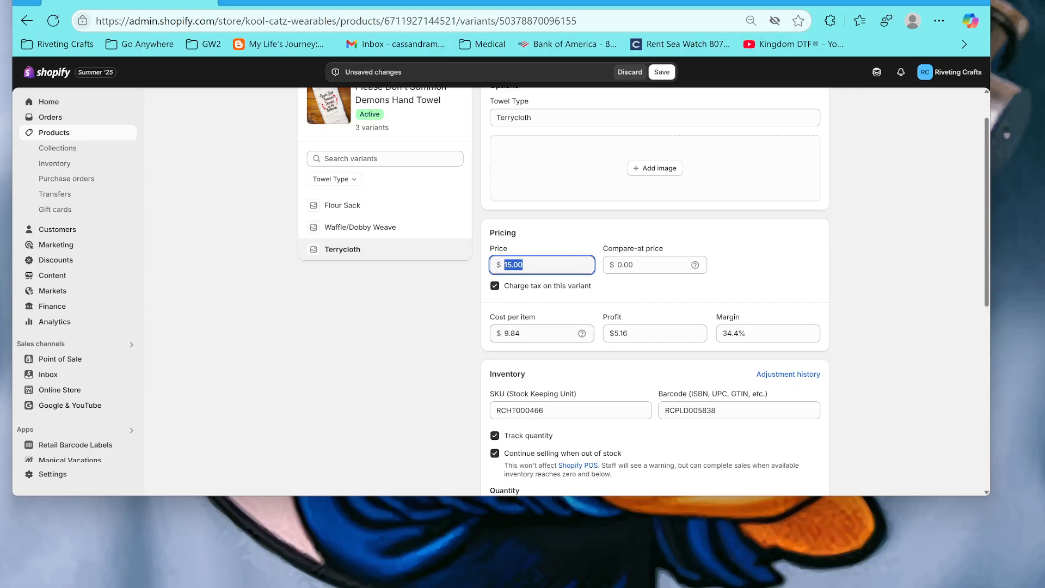
click(492, 333)
double_click(549, 330)
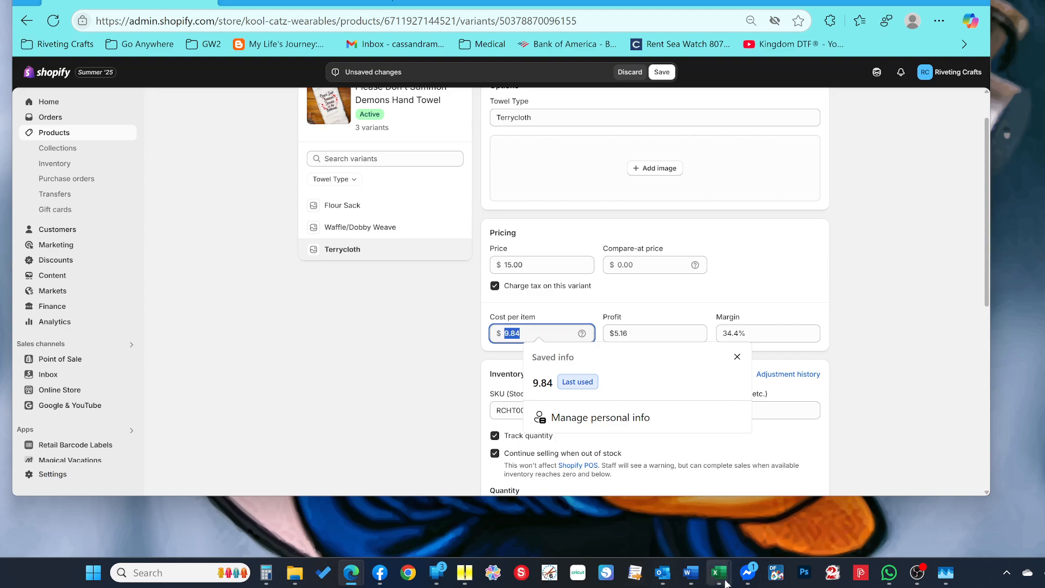
Switch to the Product Cost Tracker in Excel and set the Demons Towel's profit percentage to 50%
mouse_move(716, 579)
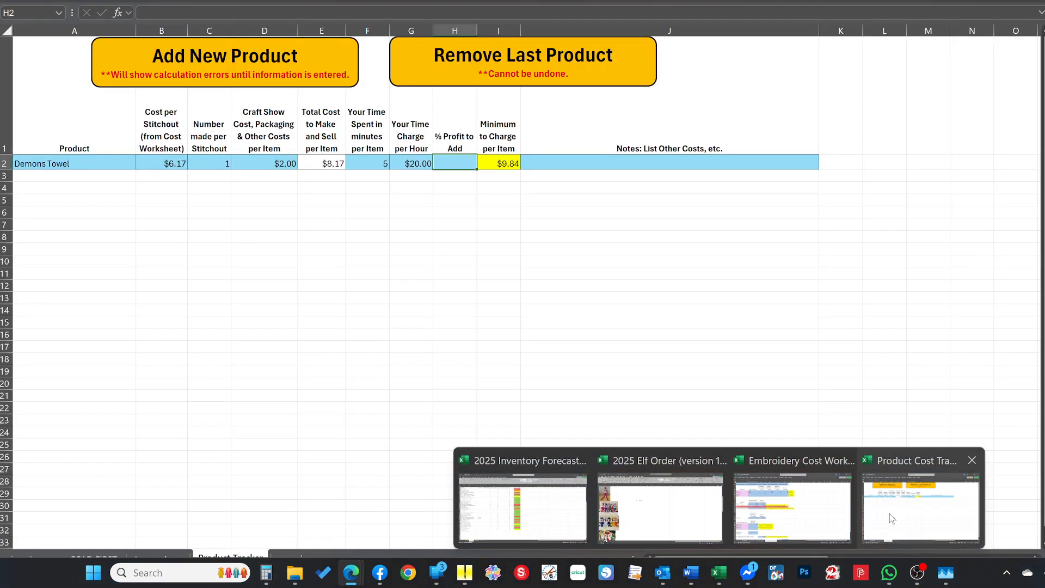
click(920, 509)
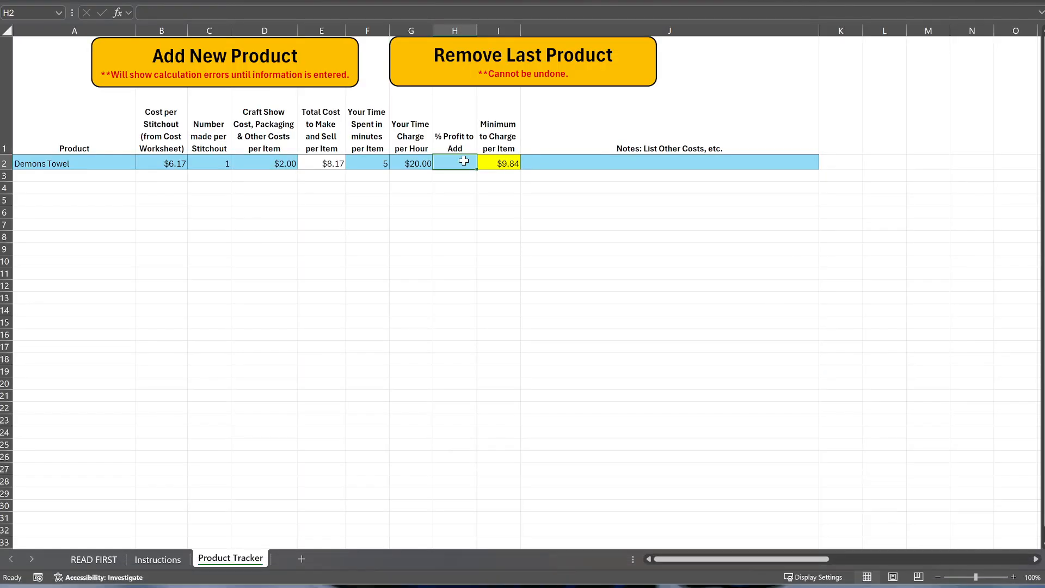
text(50%)
key(Return)
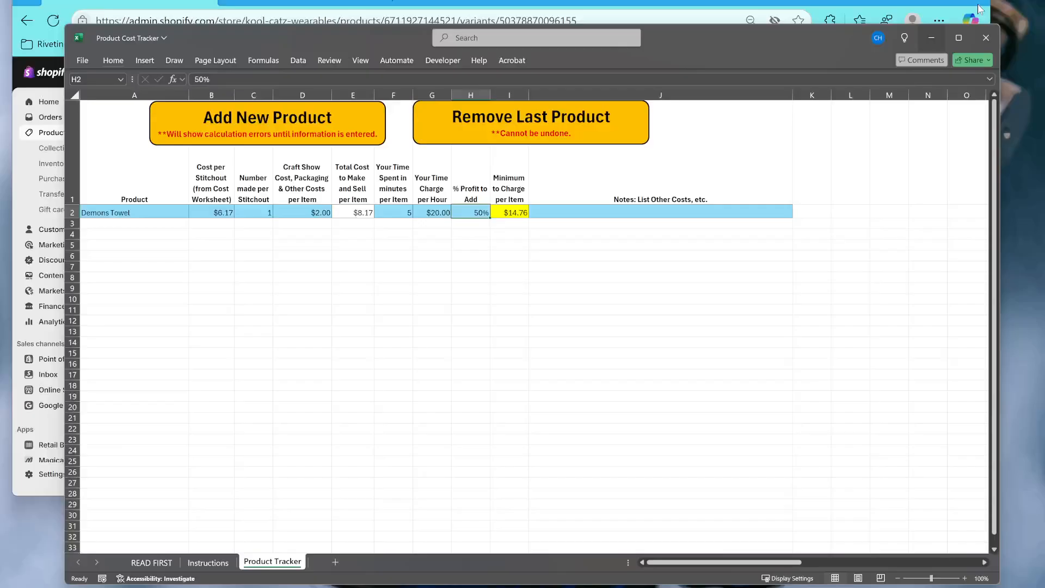
Return to Shopify, set the Terrycloth variant's price back to $14.00 and check its profit
click(931, 38)
key(Tab)
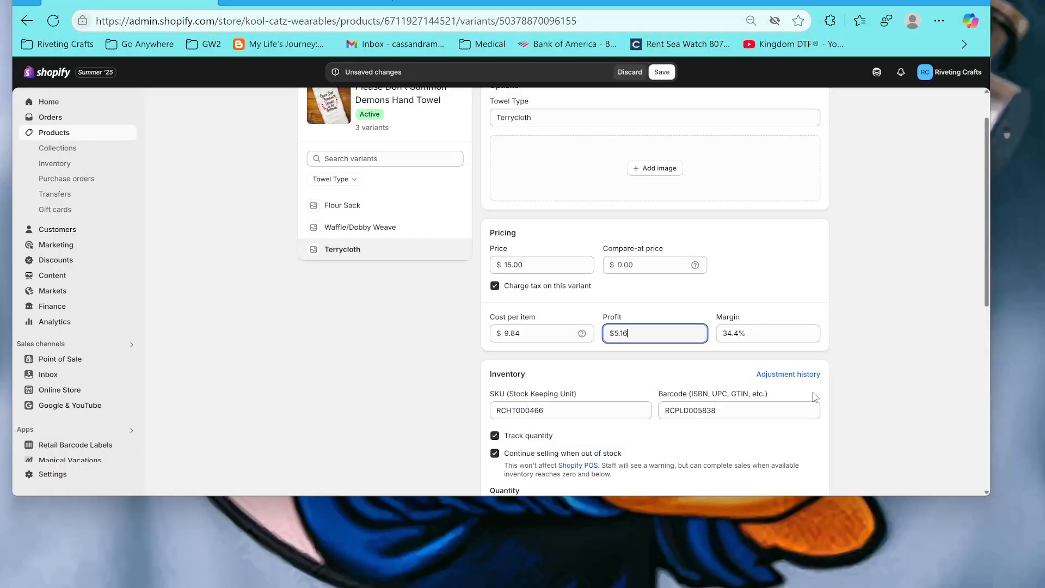
click(522, 264)
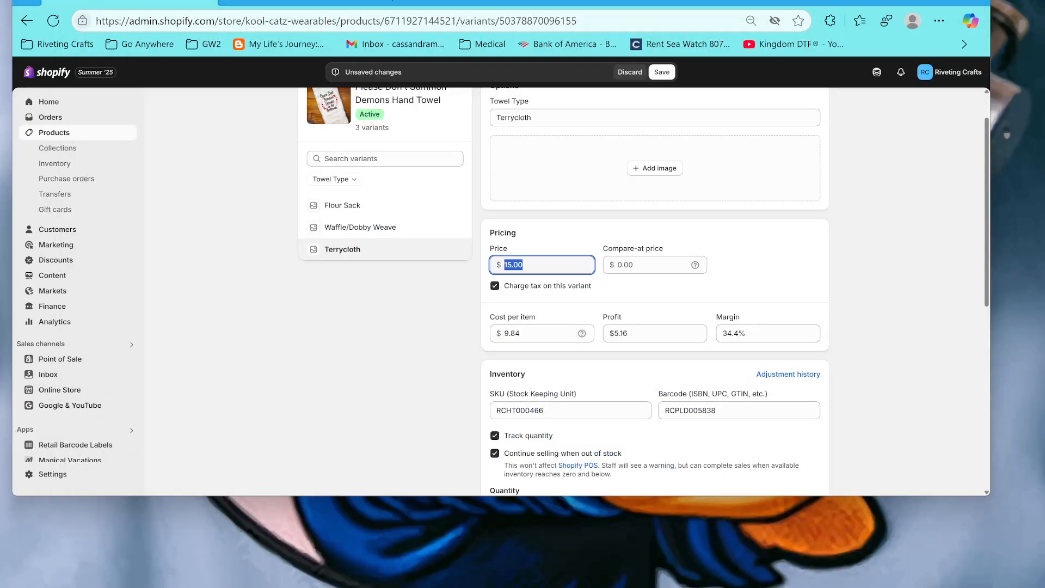
text(14)
click(625, 283)
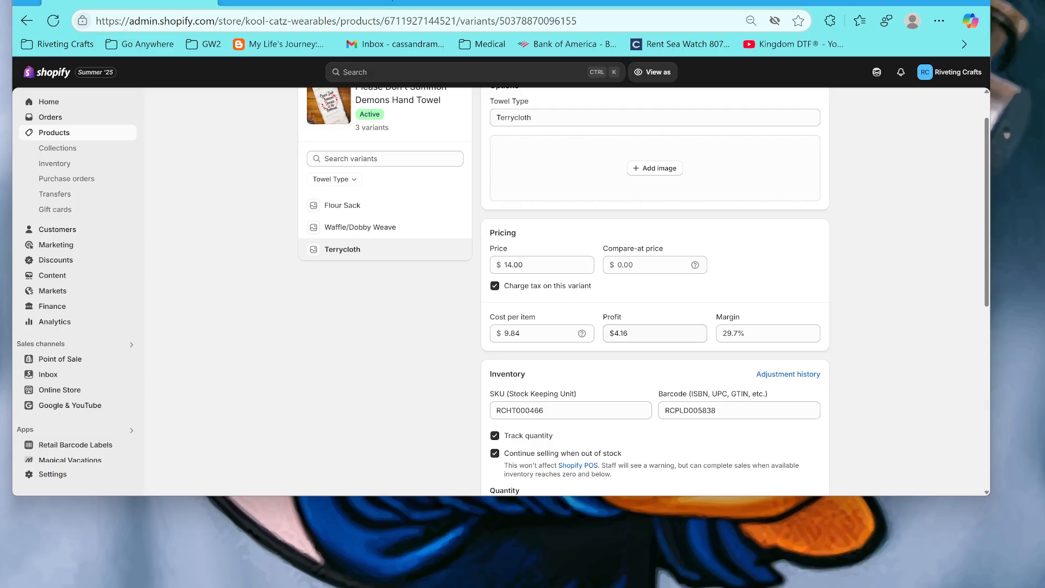
click(654, 333)
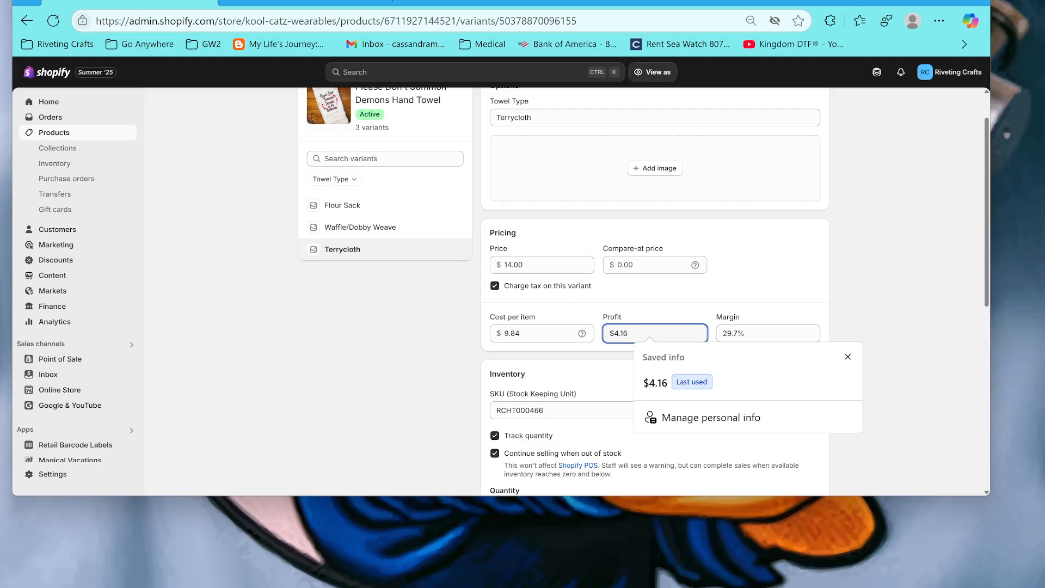
Switch to the Product Cost Tracker in Excel and look at the Demons Towel's minimum charge per item
mouse_move(913, 581)
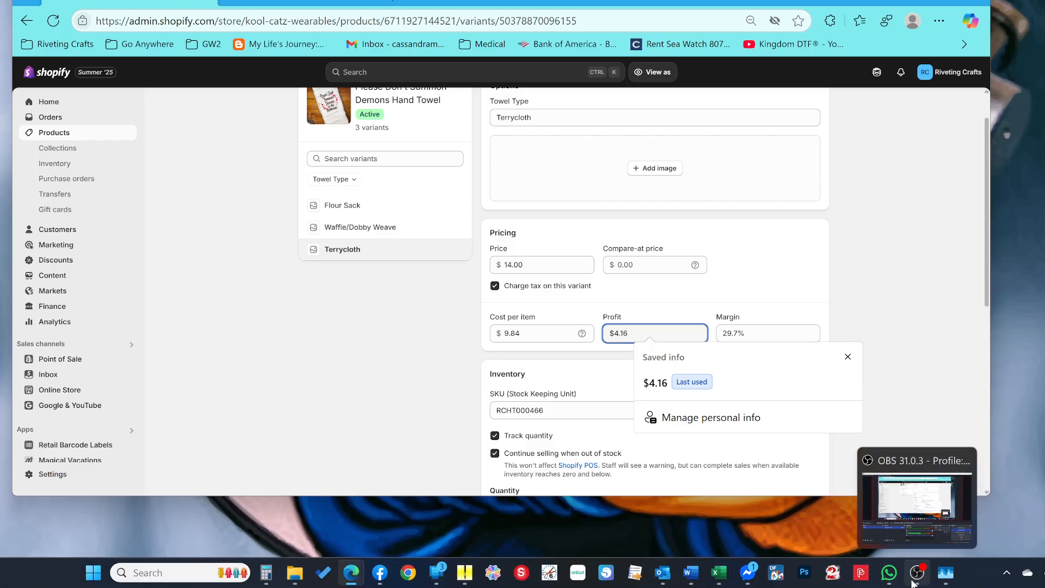
mouse_move(718, 575)
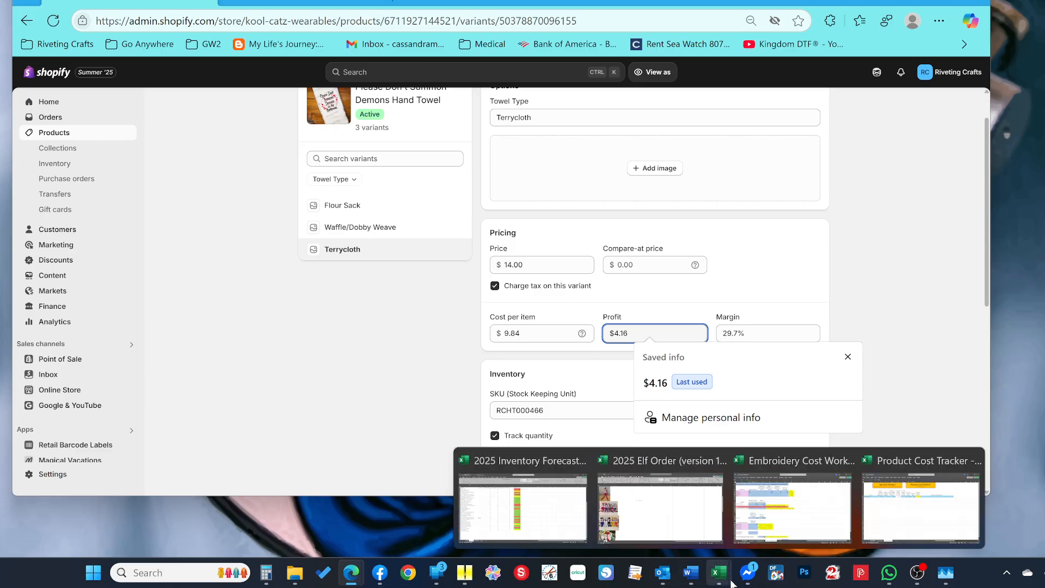
click(890, 511)
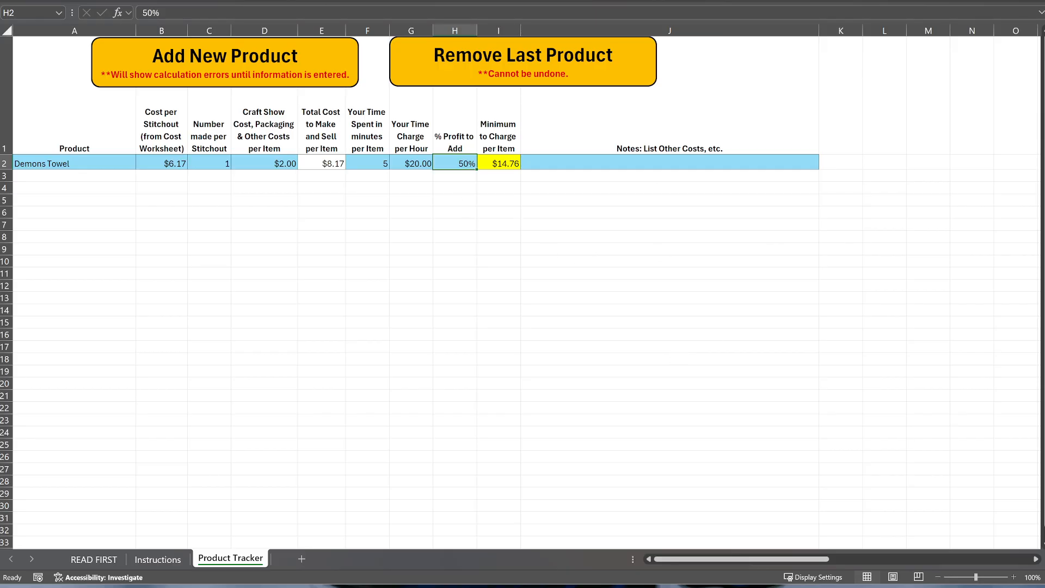
key(super+Down)
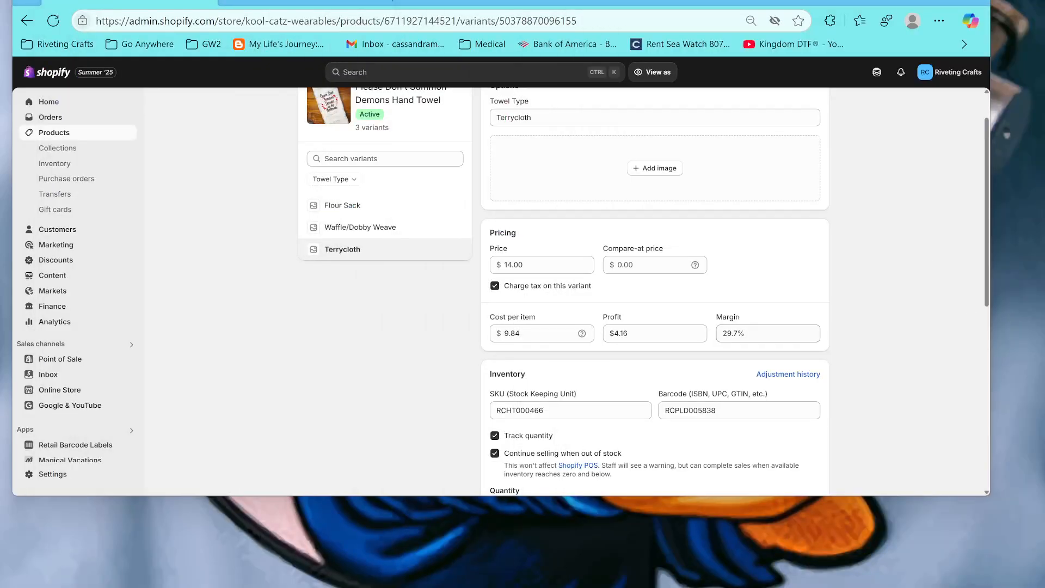
Back in Shopify, examine the Terrycloth variant's margin, cost per item and profit, and leave the variant page
click(751, 340)
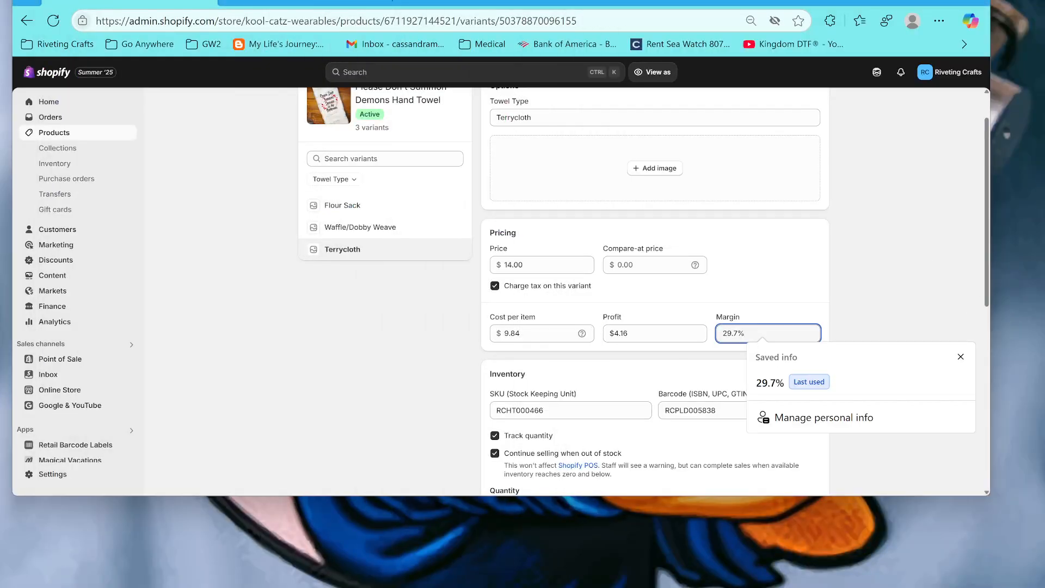
click(1013, 375)
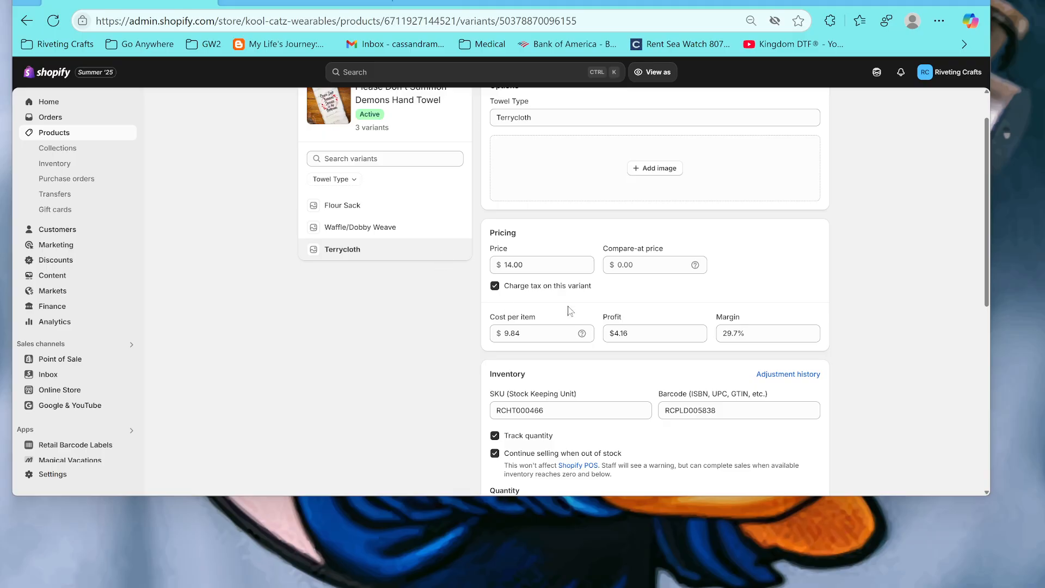
double_click(523, 334)
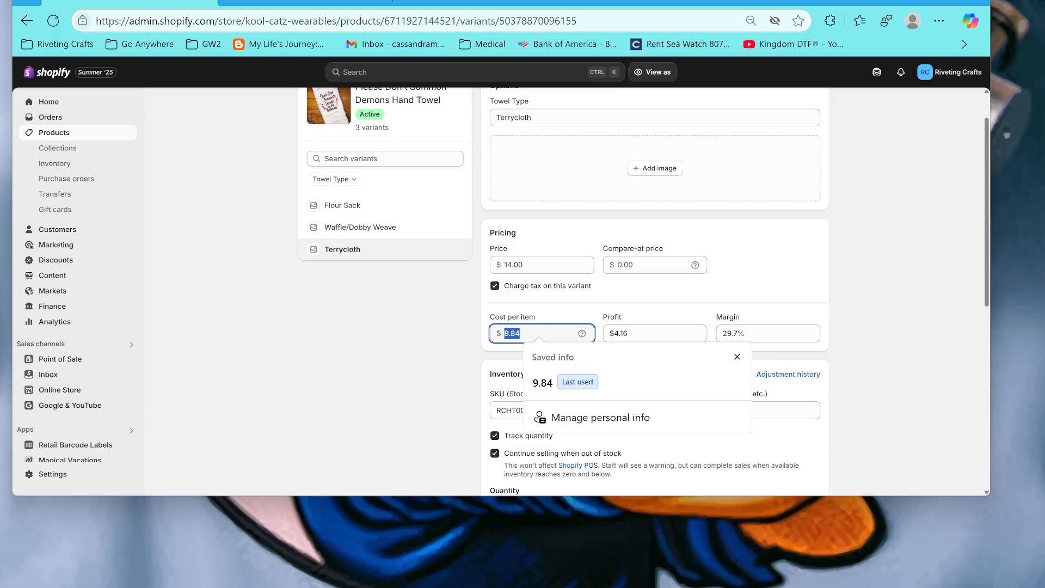
click(652, 340)
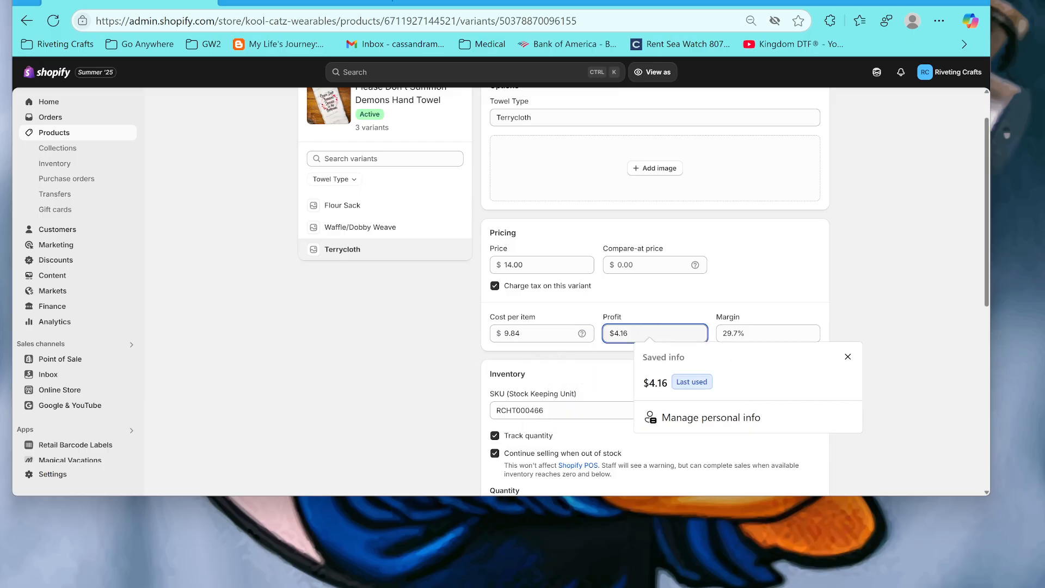
click(720, 336)
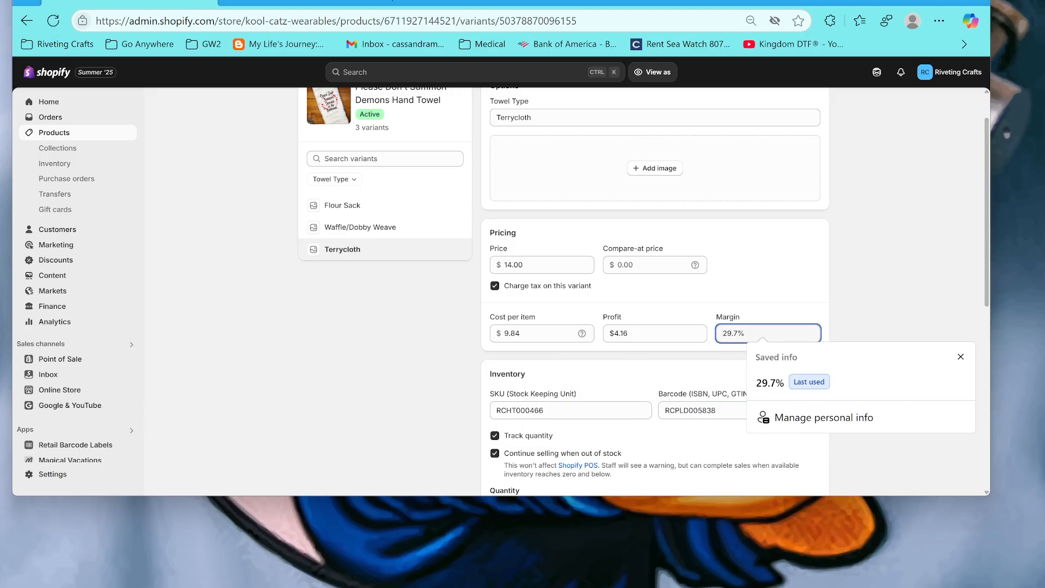
key(alt+Tab)
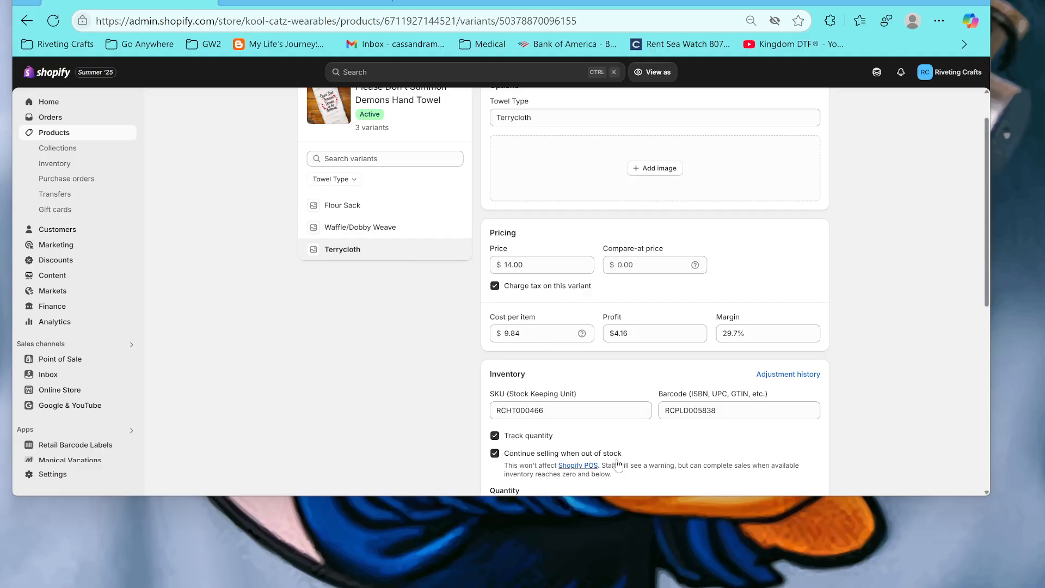
click(571, 339)
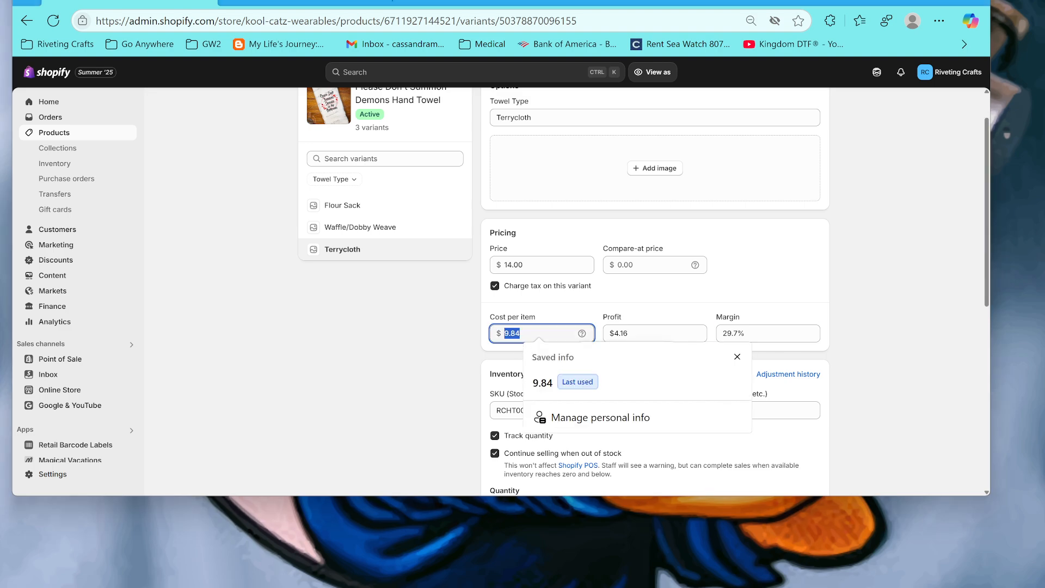
click(402, 374)
scroll(403, 374, down, 4)
scroll(394, 352, up, 5)
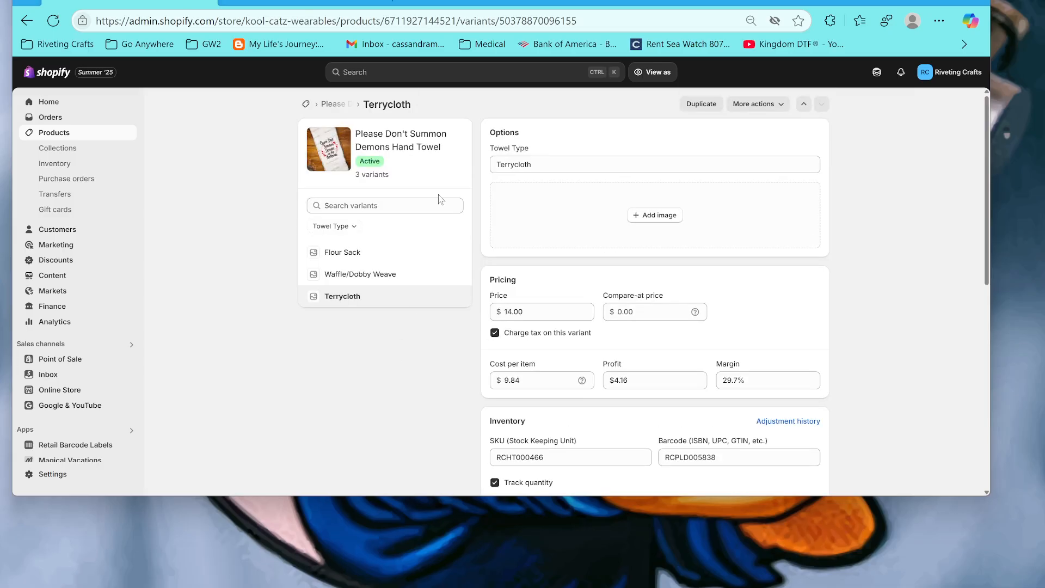
click(305, 104)
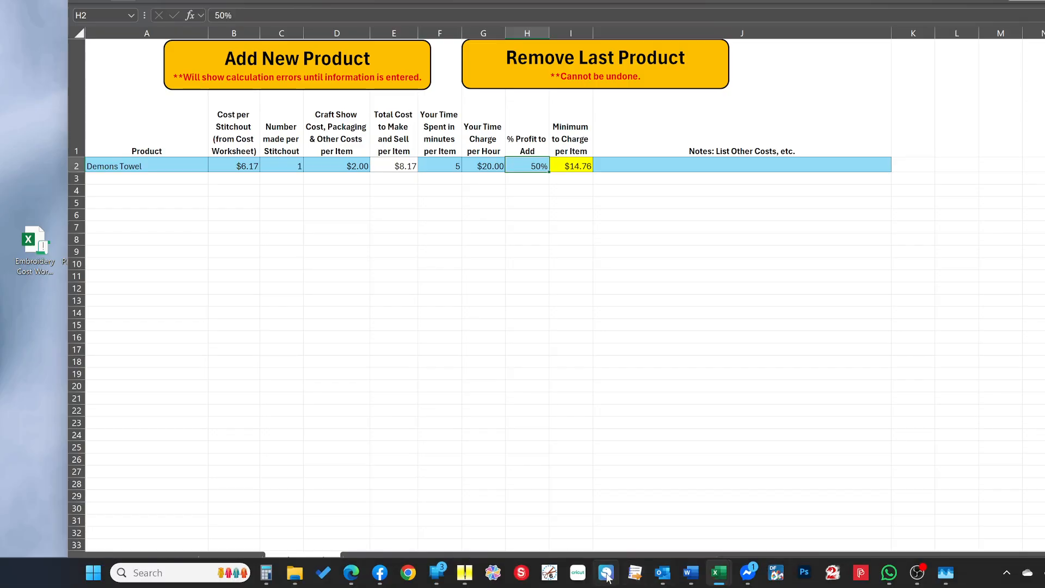
Switch to the Embroidery Cost Worksheet in Excel and set the Example Product's machine stitchout time to 33 minutes on the Embroidery Costs sheet
mouse_move(718, 572)
click(832, 481)
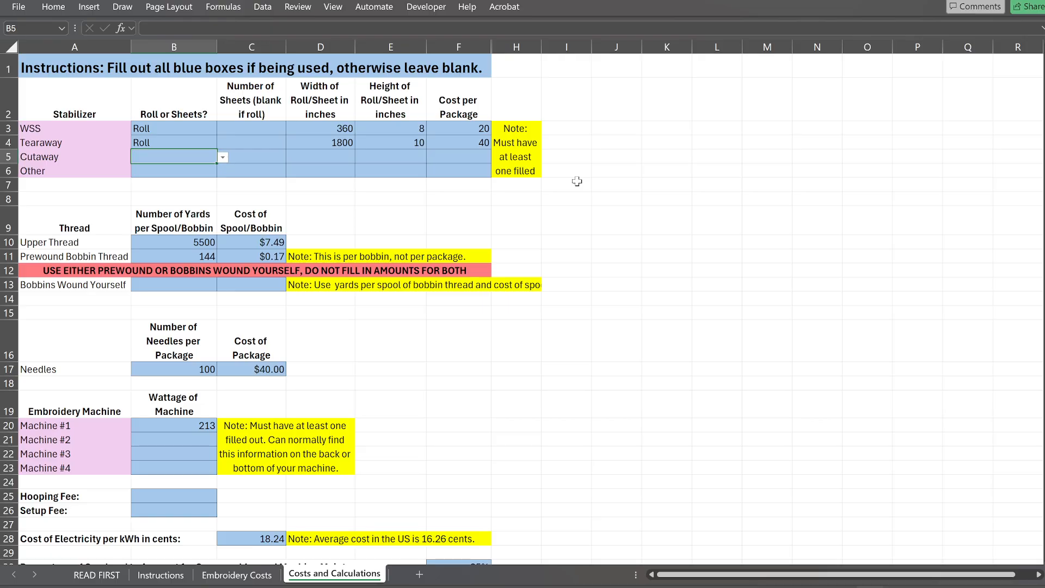
click(236, 574)
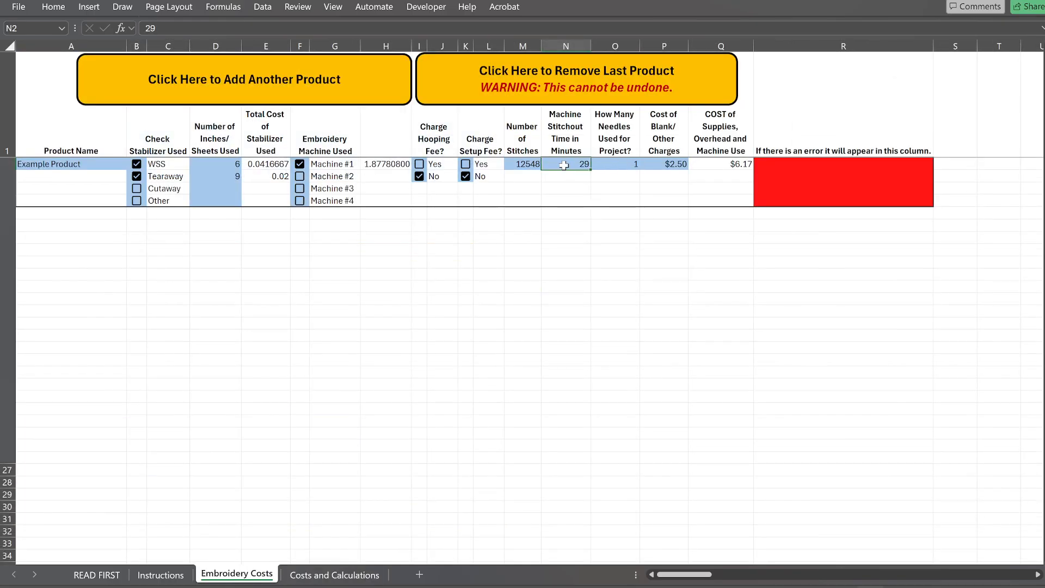
text(33)
key(Tab)
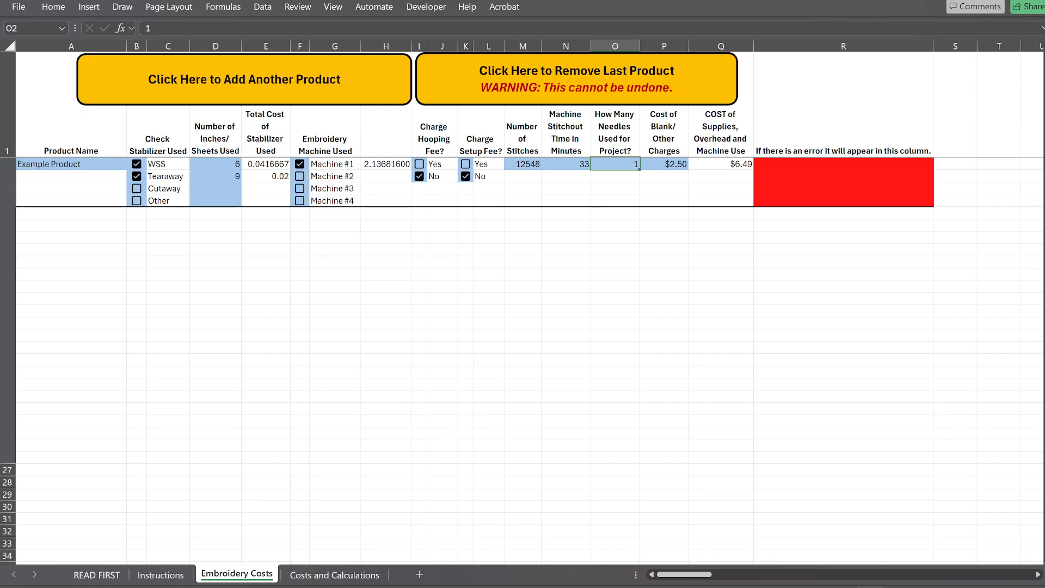
click(718, 572)
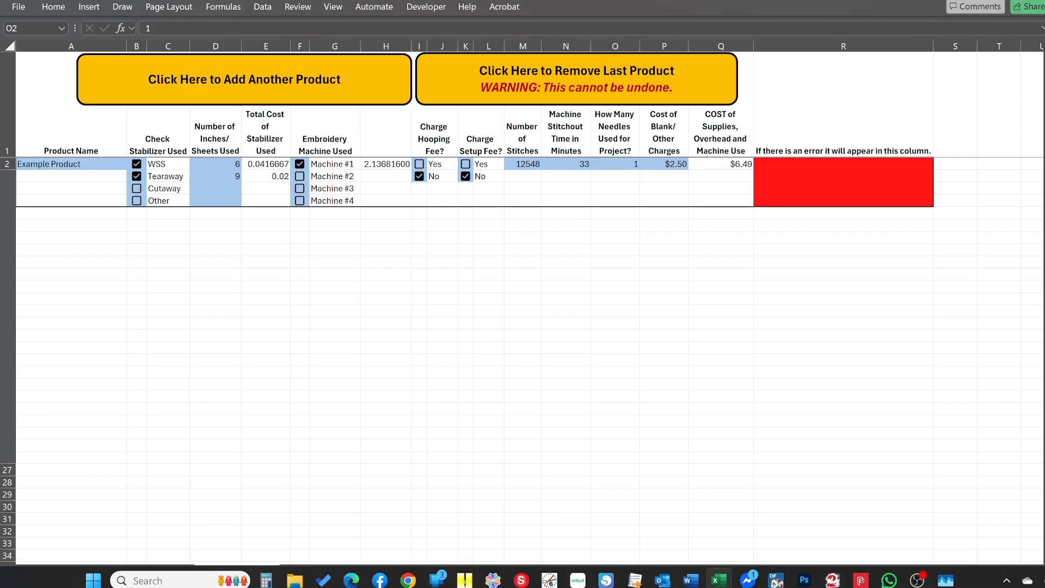
key(super)
key(super)
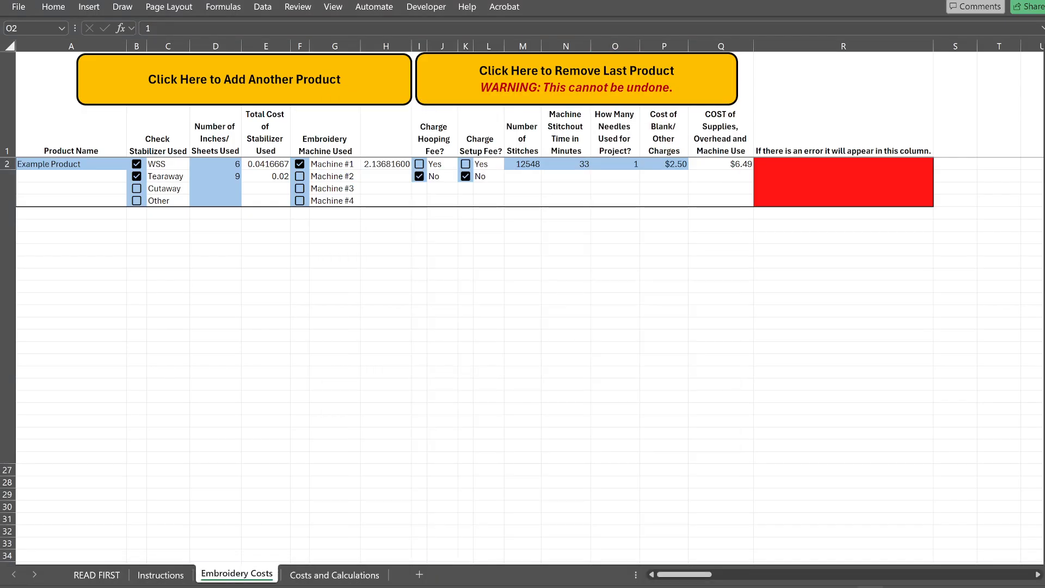